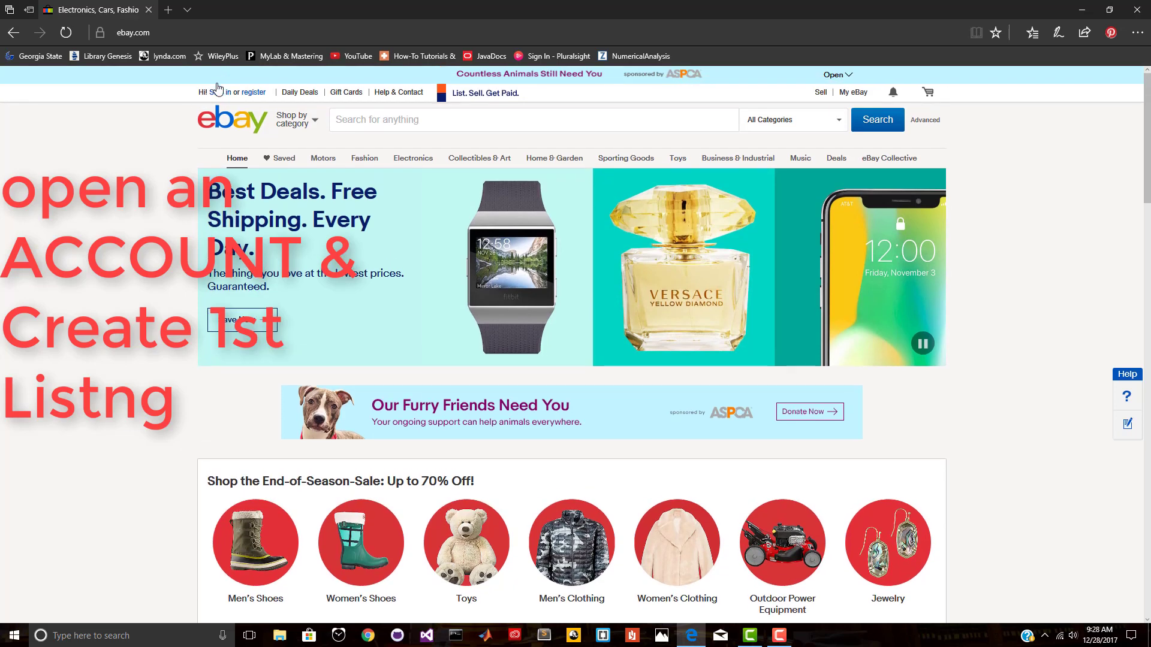
# - Open the new-account registration form and fill in the first and last name from suggestions
pyautogui.click(253, 93)
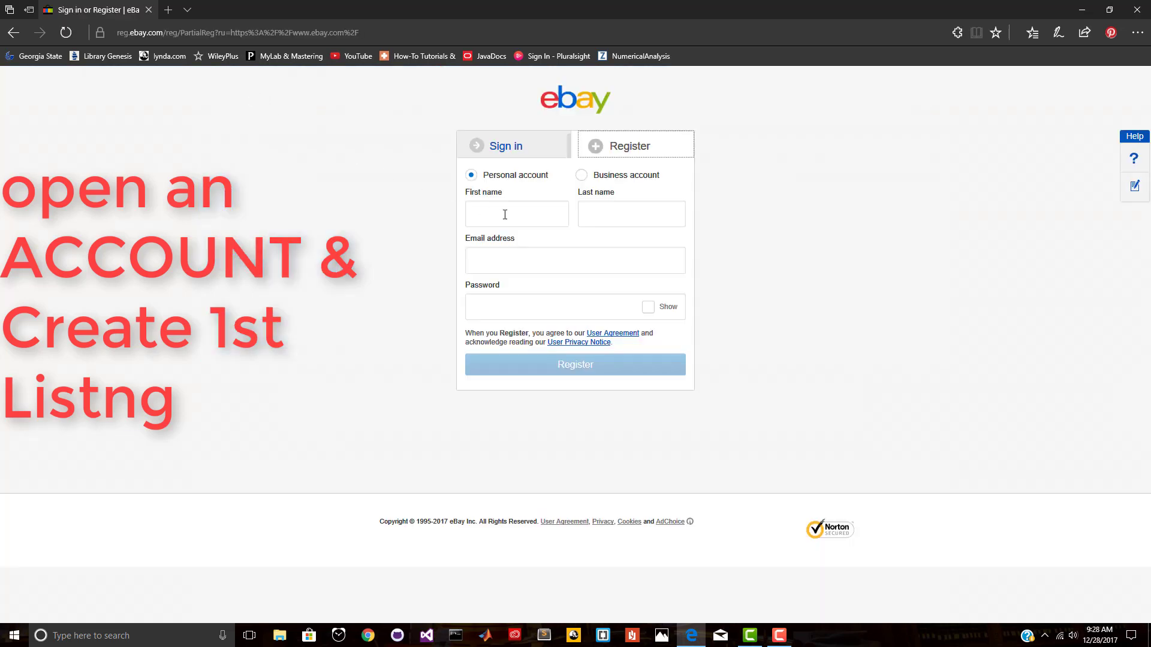
pyautogui.click(505, 214)
pyautogui.click(602, 218)
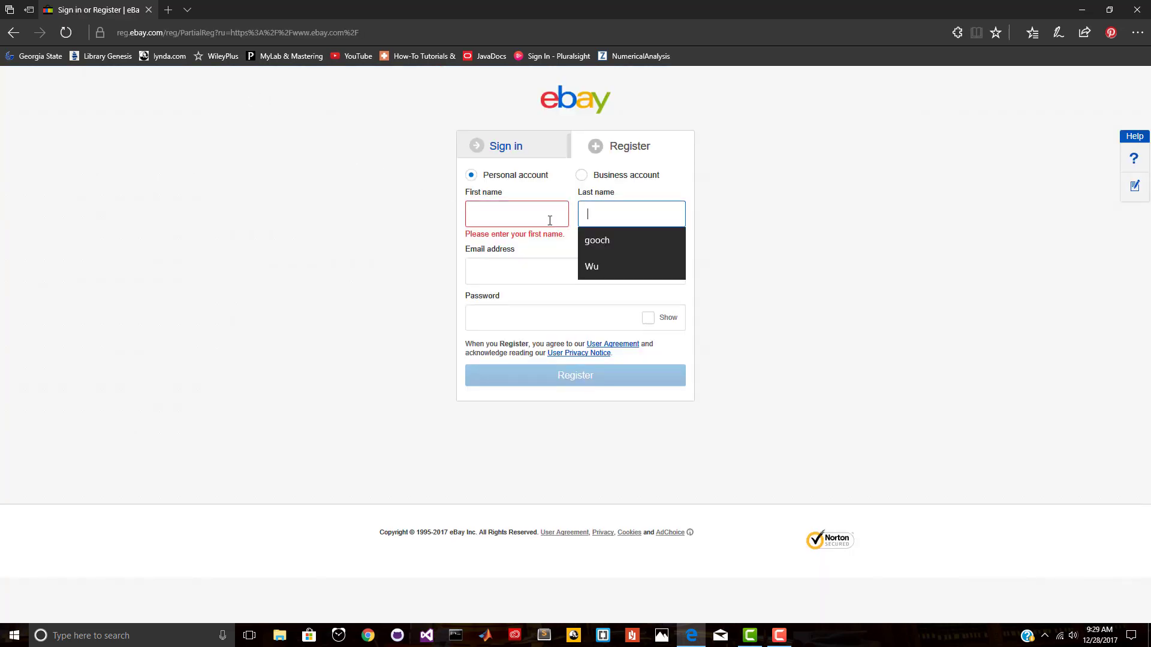
pyautogui.click(549, 221)
pyautogui.click(530, 240)
pyautogui.click(642, 211)
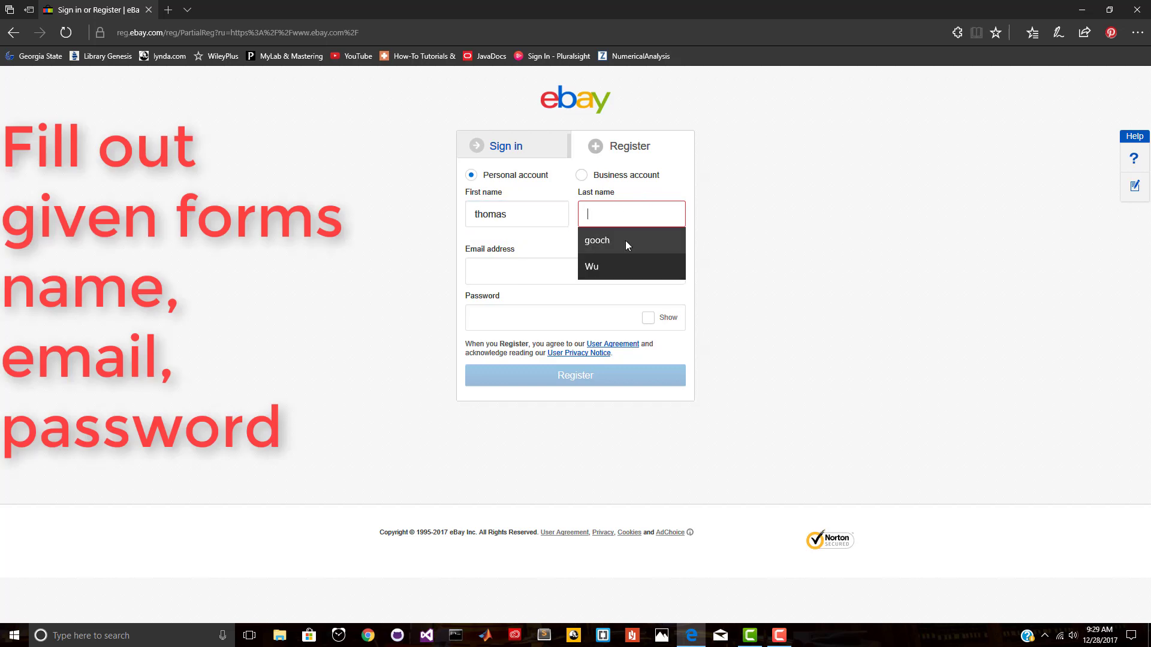
pyautogui.click(625, 240)
pyautogui.click(555, 262)
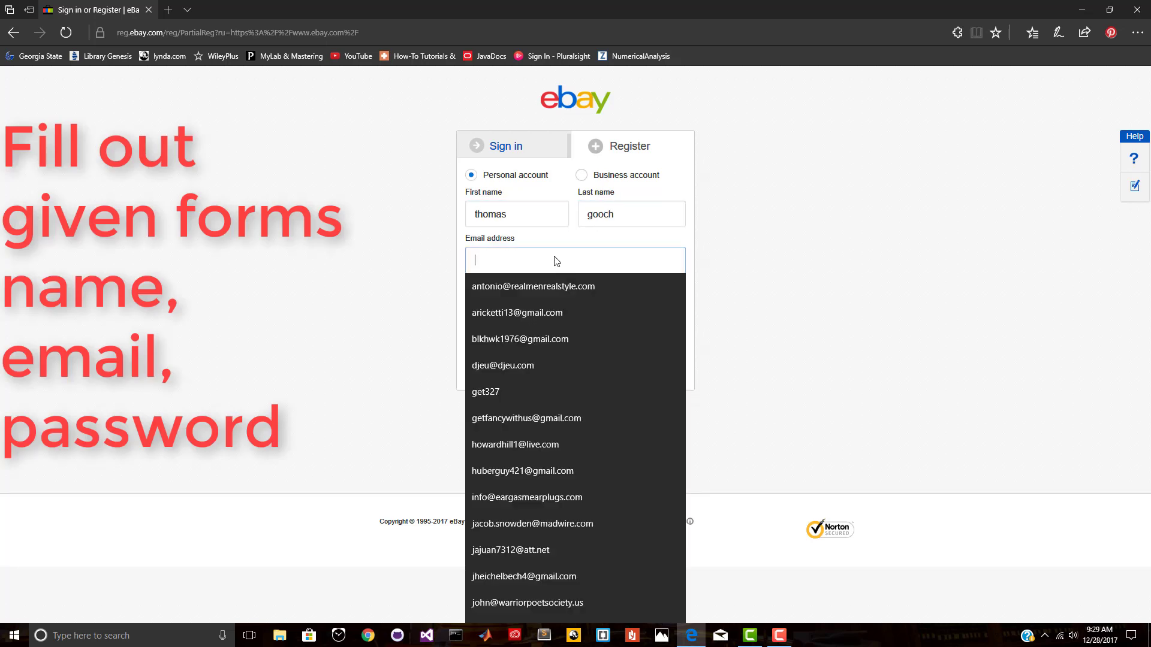
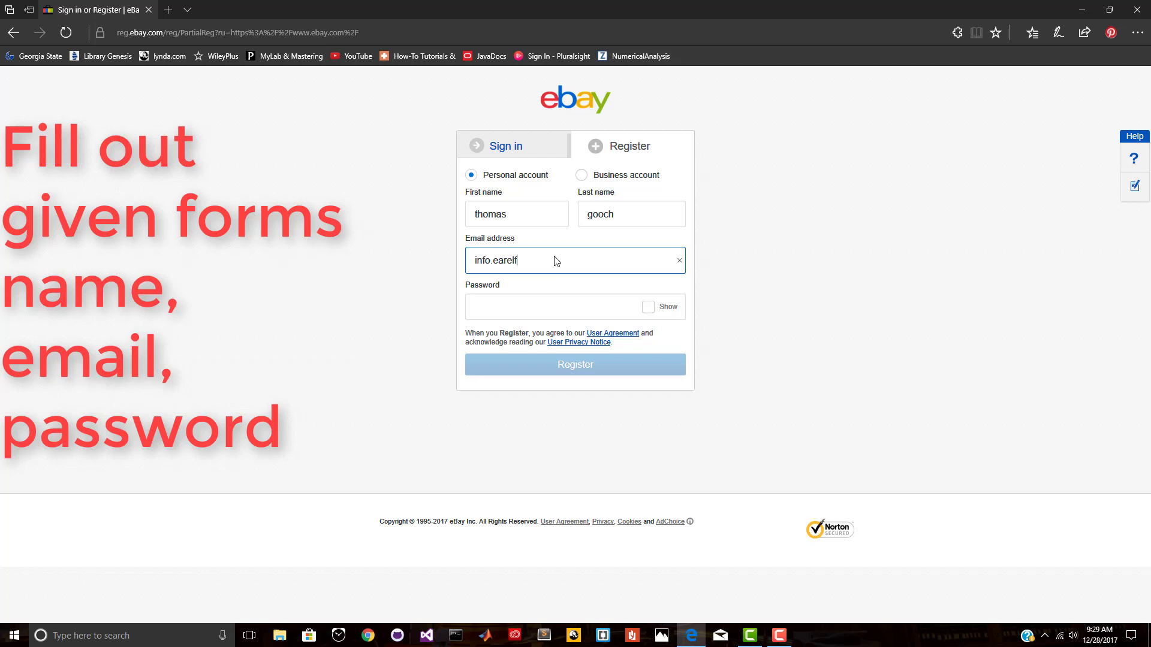
# - Enter the account's e-mail address and password, then submit the registration
pyautogui.click(546, 310)
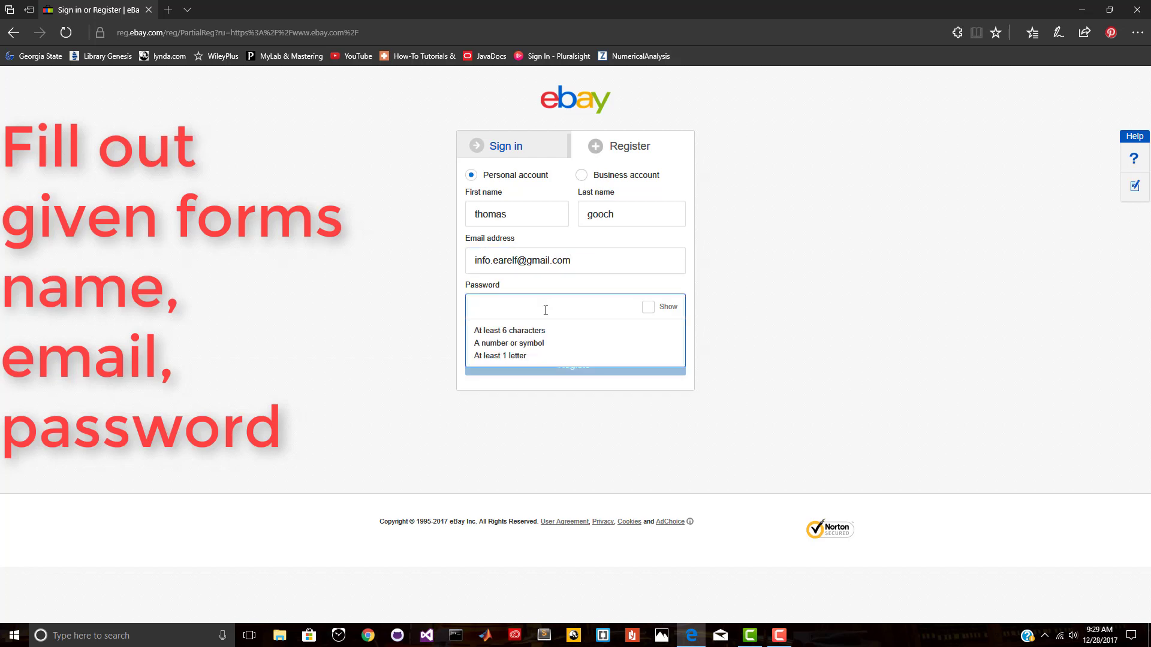
pyautogui.write('••••')
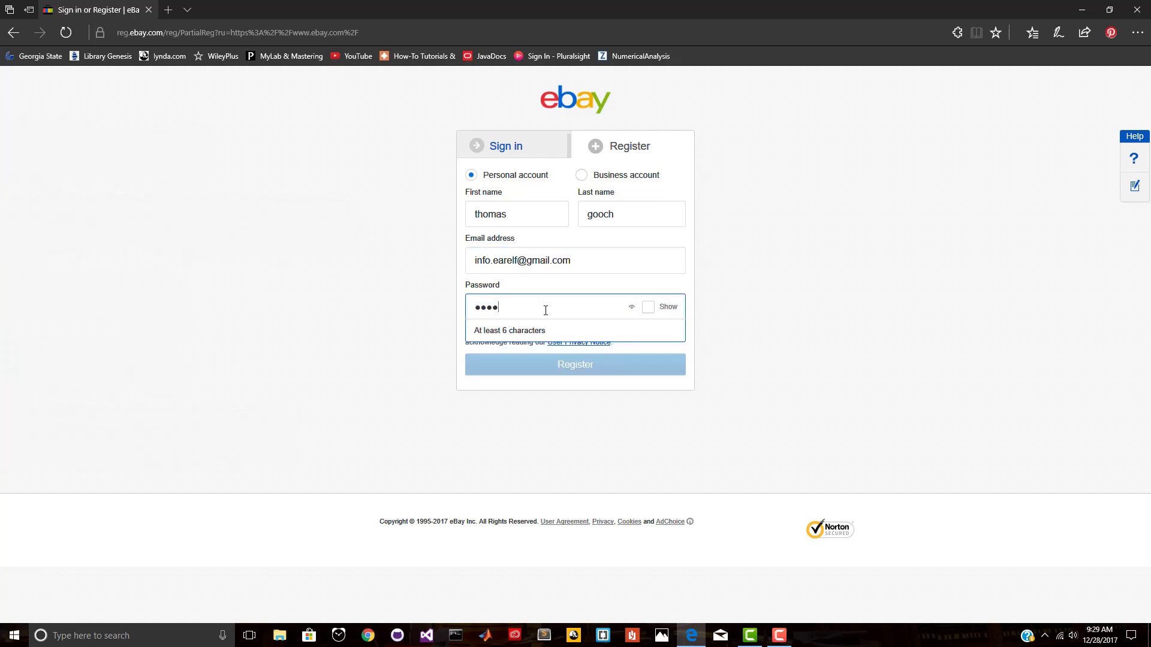
pyautogui.write('•••••')
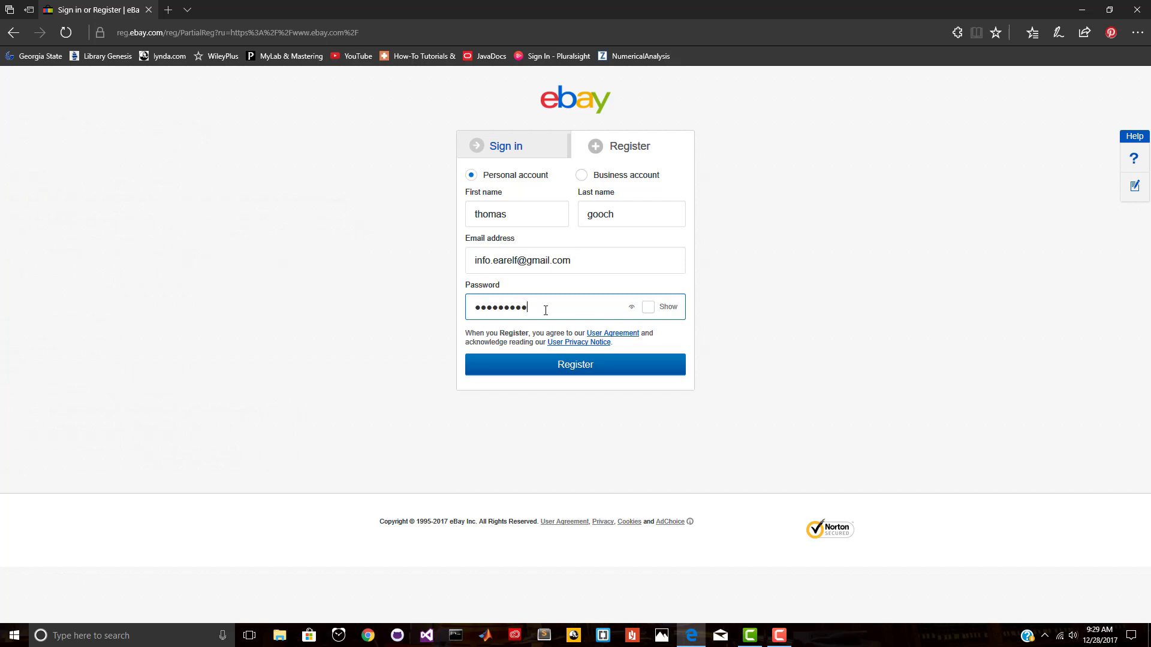
pyautogui.write('•••')
pyautogui.click(584, 366)
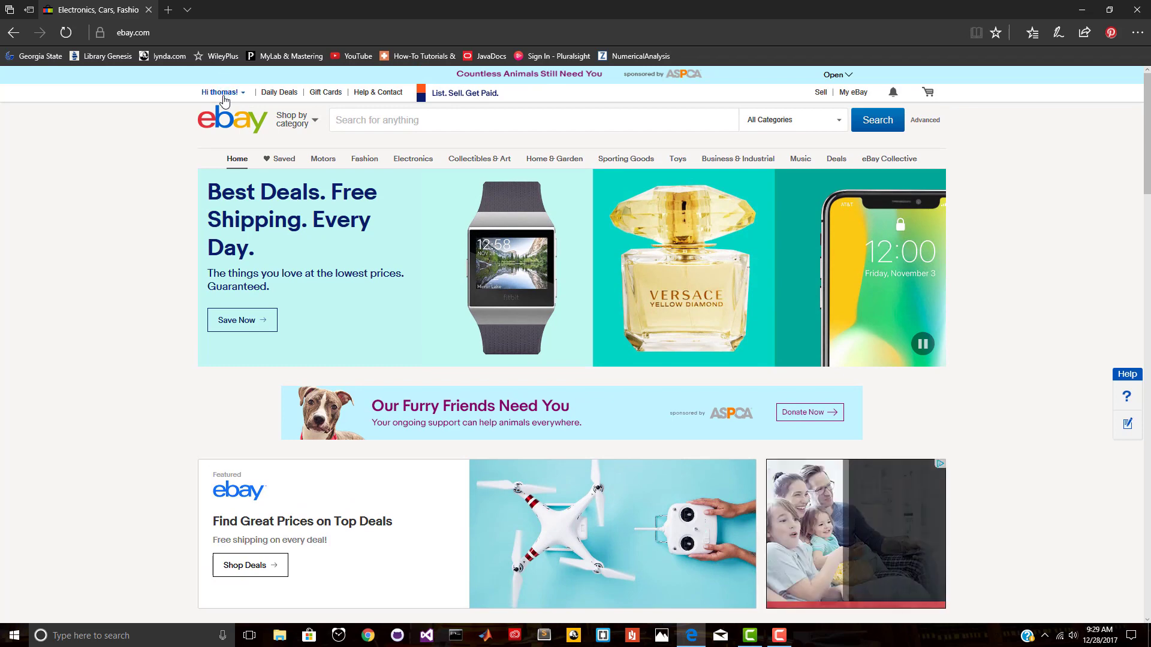
# - Go to Account settings from the Hi menu and scroll to the PayPal account information section
pyautogui.click(224, 96)
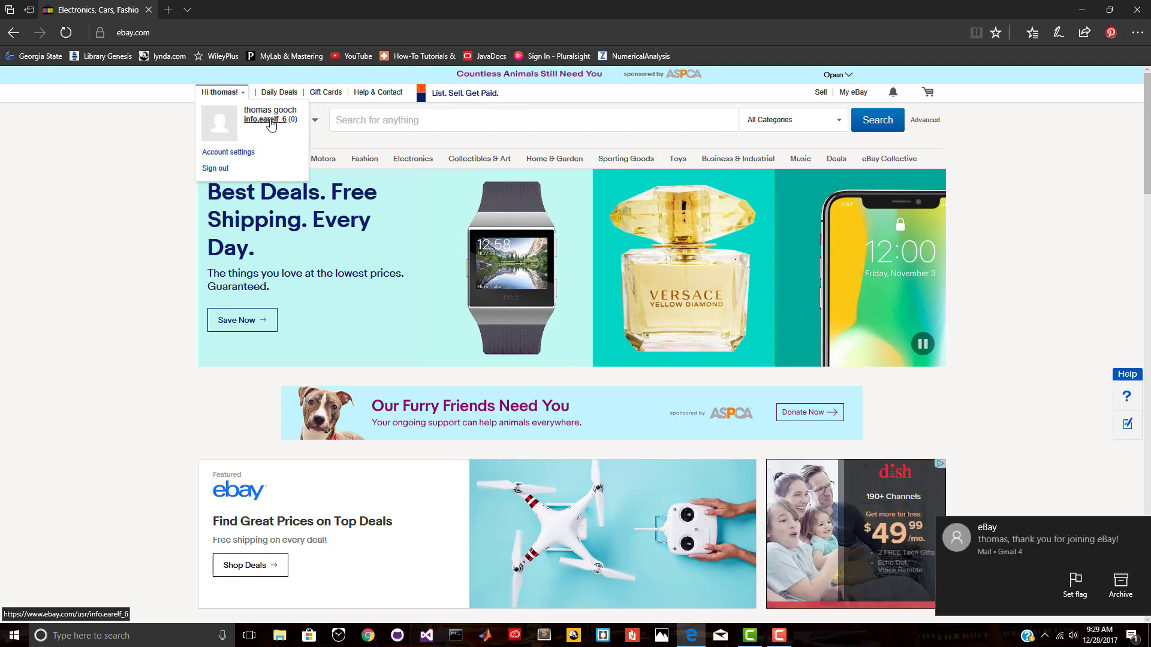
pyautogui.click(236, 154)
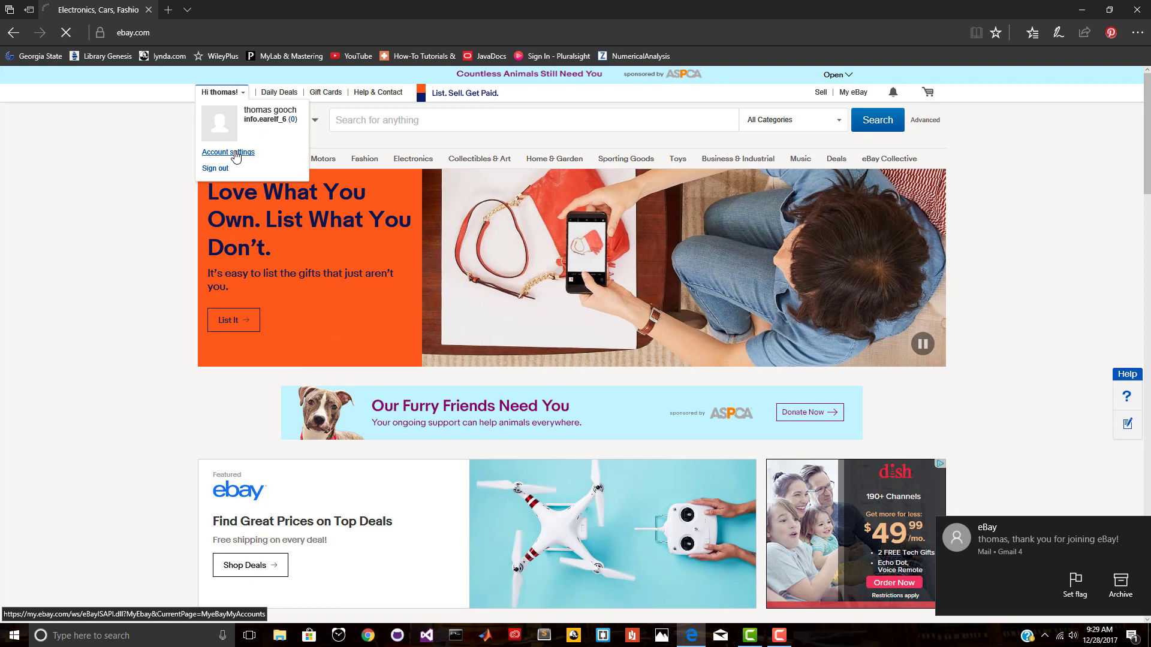
pyautogui.scroll(-1, 242, 207)
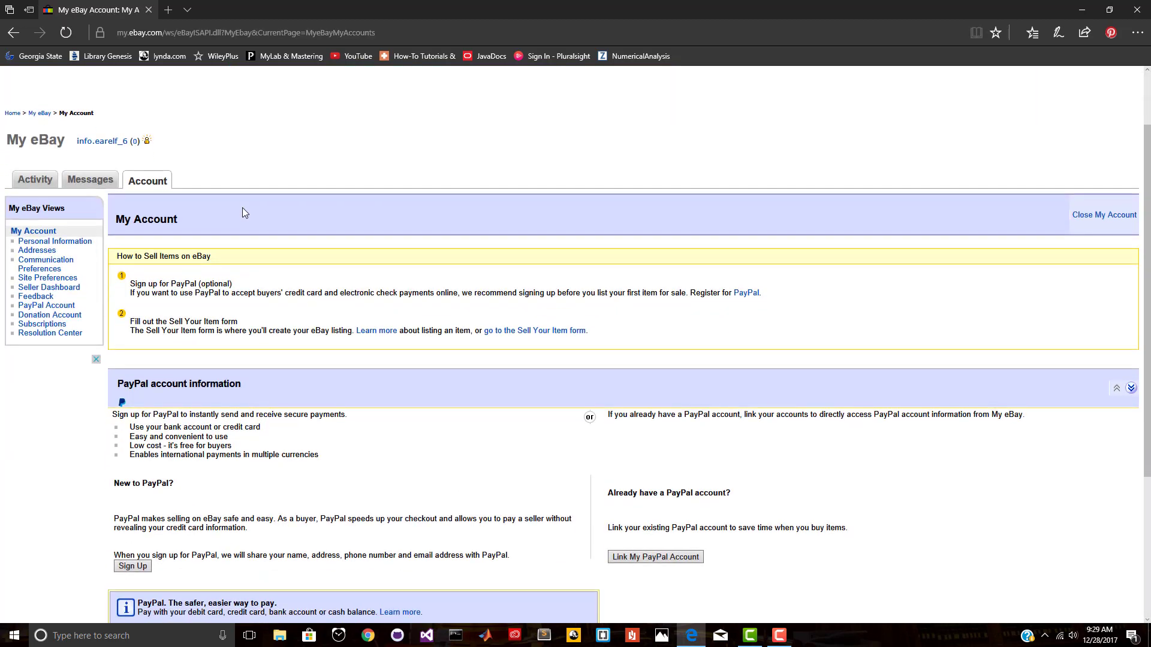
pyautogui.scroll(-1, 286, 283)
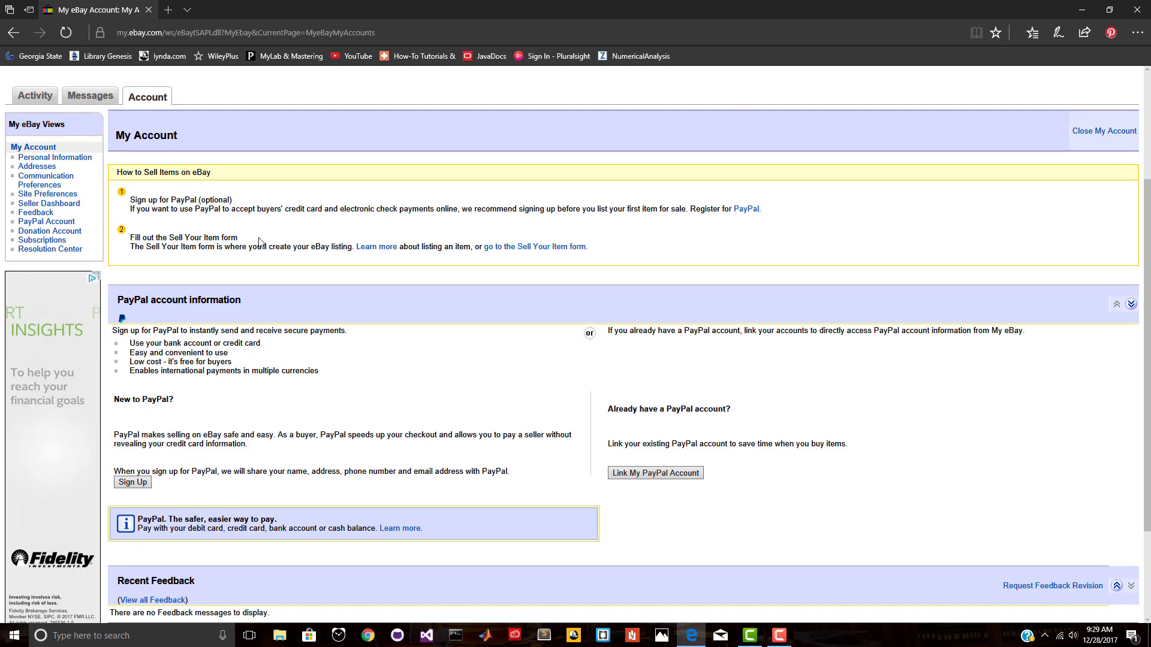
pyautogui.scroll(-1, 192, 300)
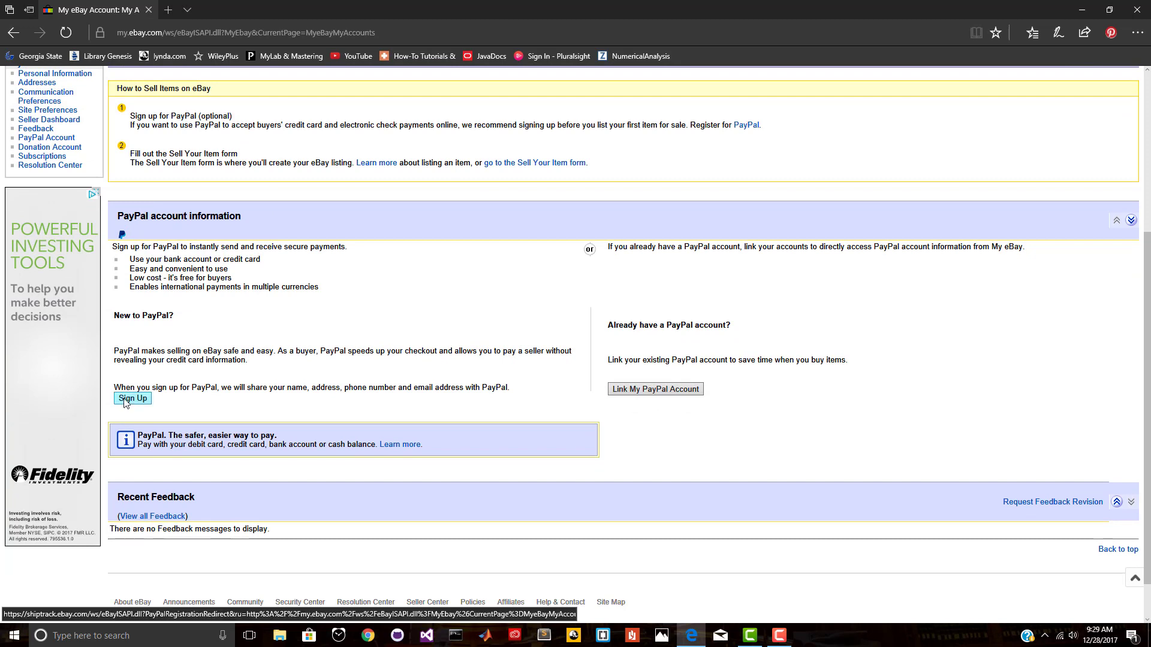
# - Start linking PayPal, then enter a United States street address and mobile number and submit them
pyautogui.click(668, 391)
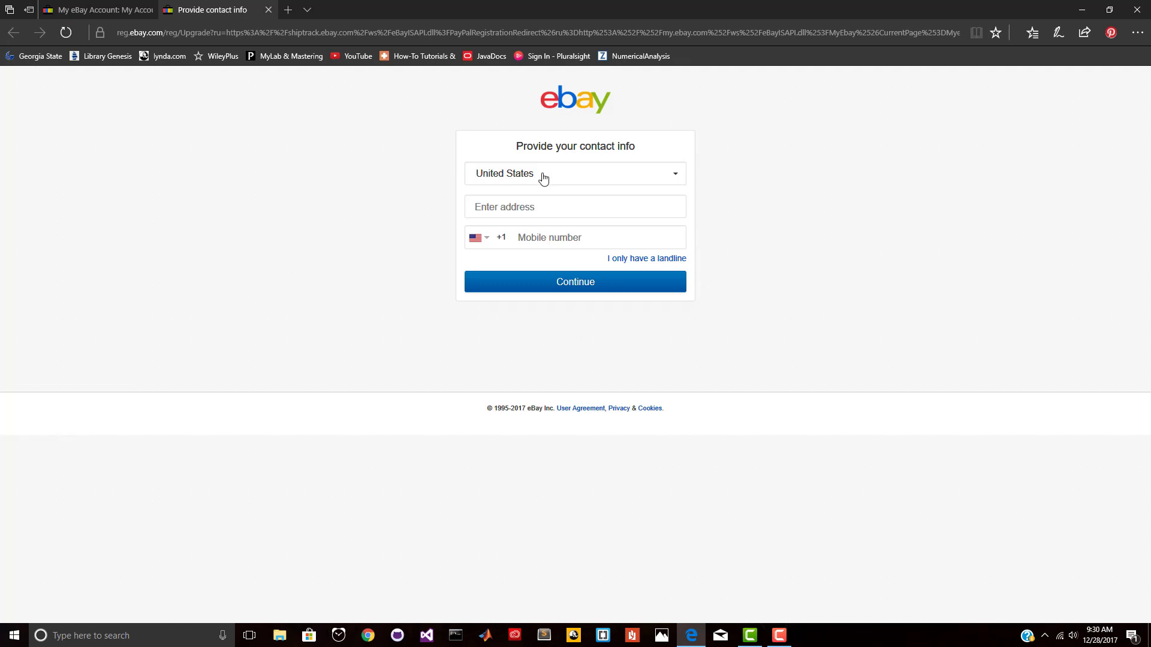
pyautogui.click(540, 207)
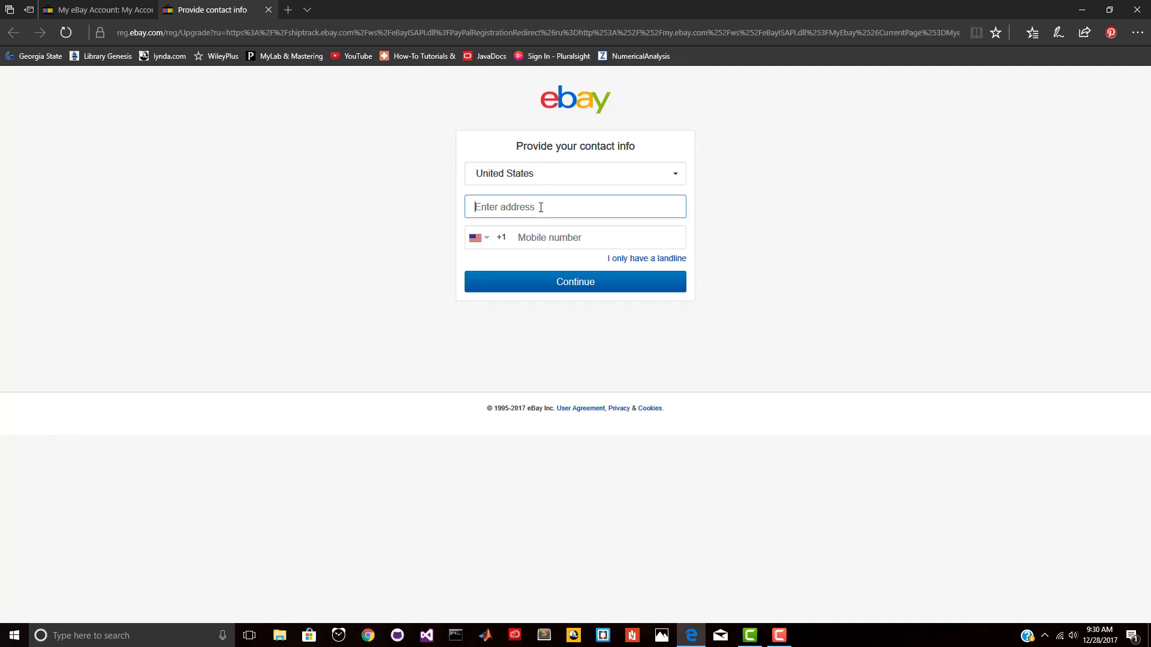
pyautogui.click(544, 237)
pyautogui.click(546, 209)
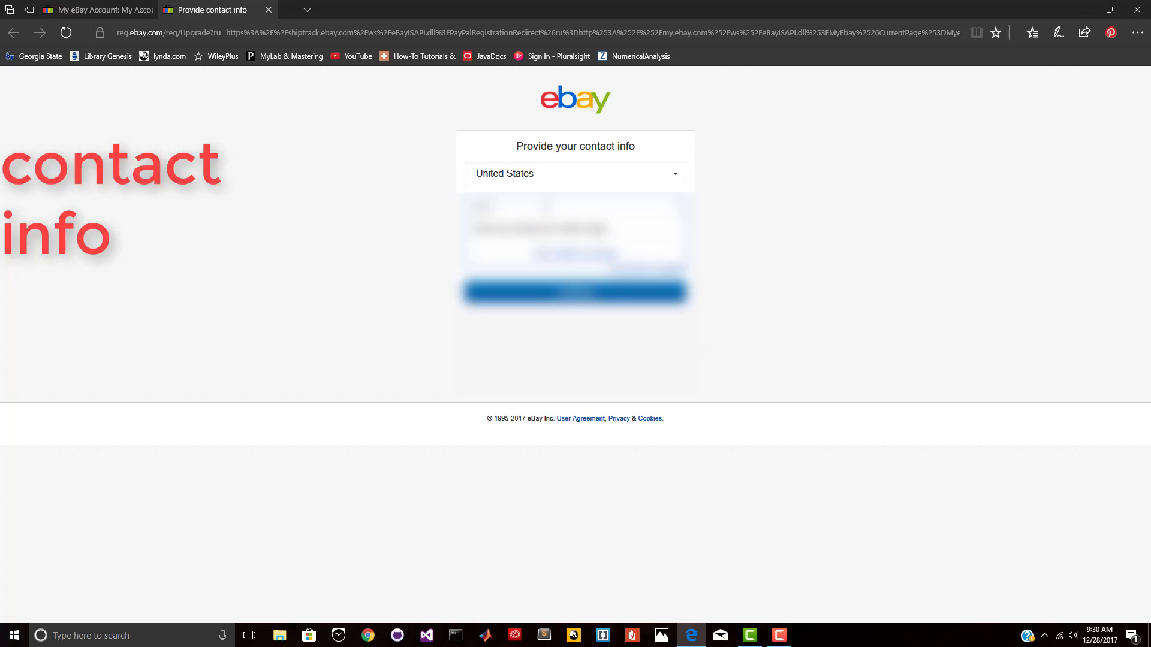
pyautogui.write('+1404')
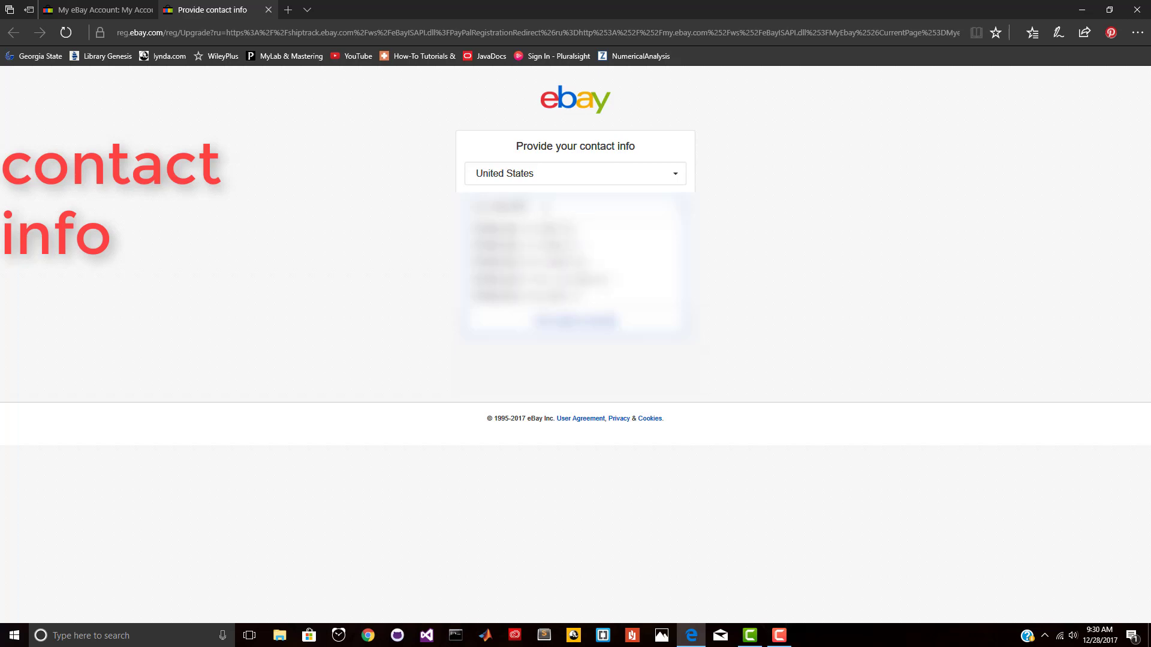
pyautogui.write('555')
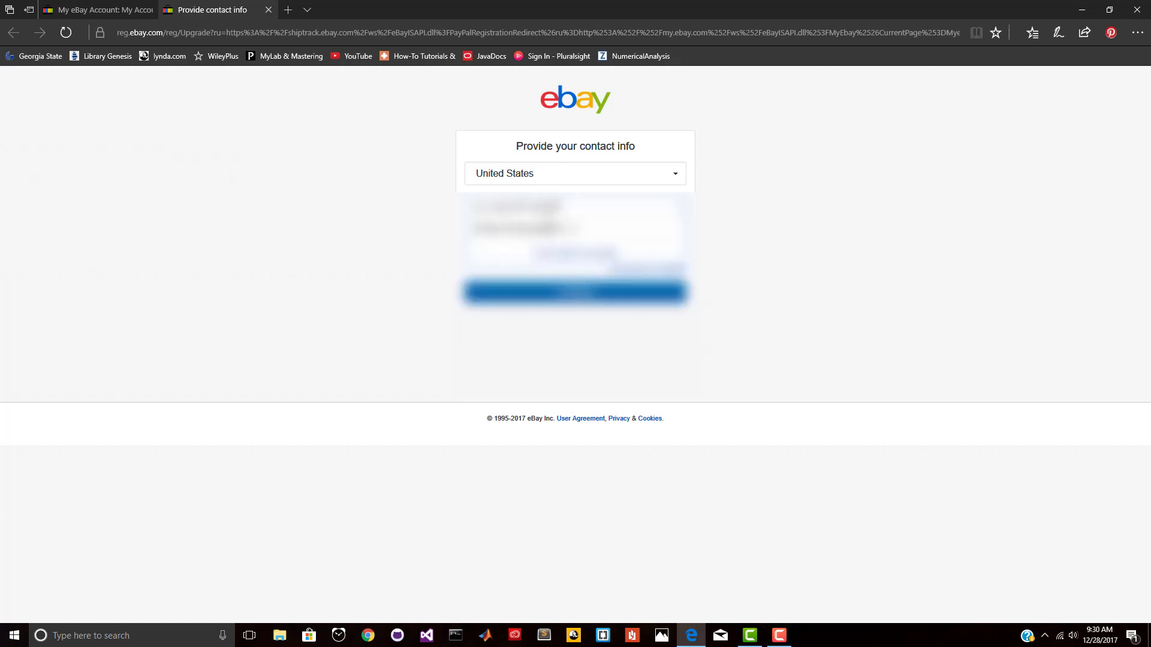
pyautogui.press('Return')
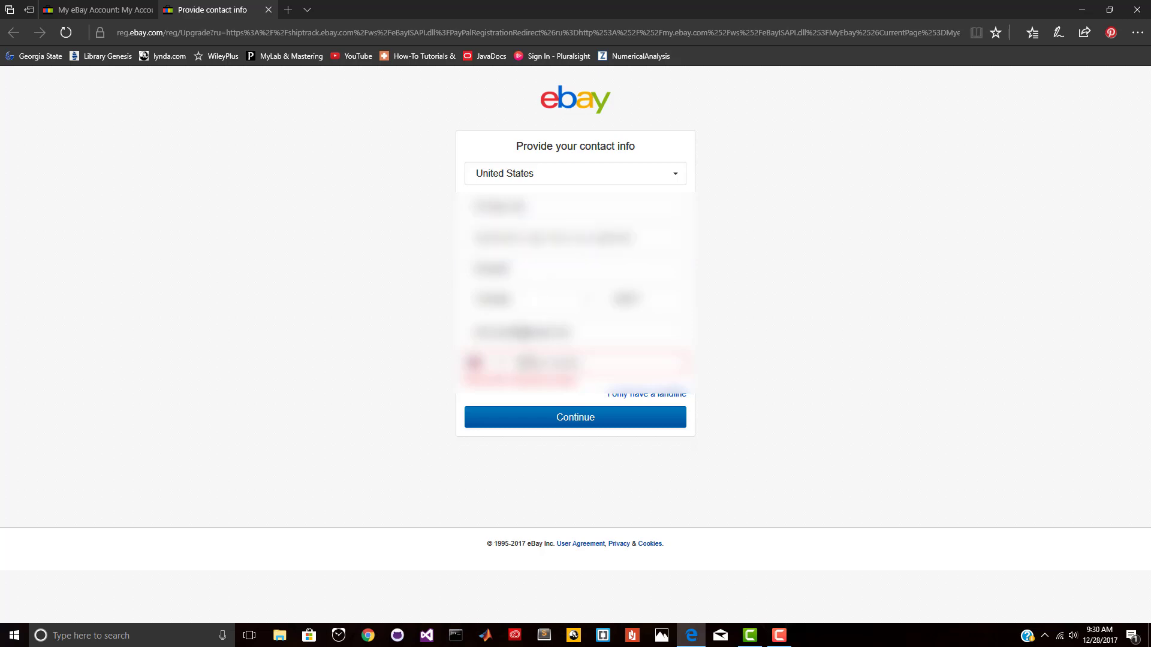
pyautogui.click(576, 363)
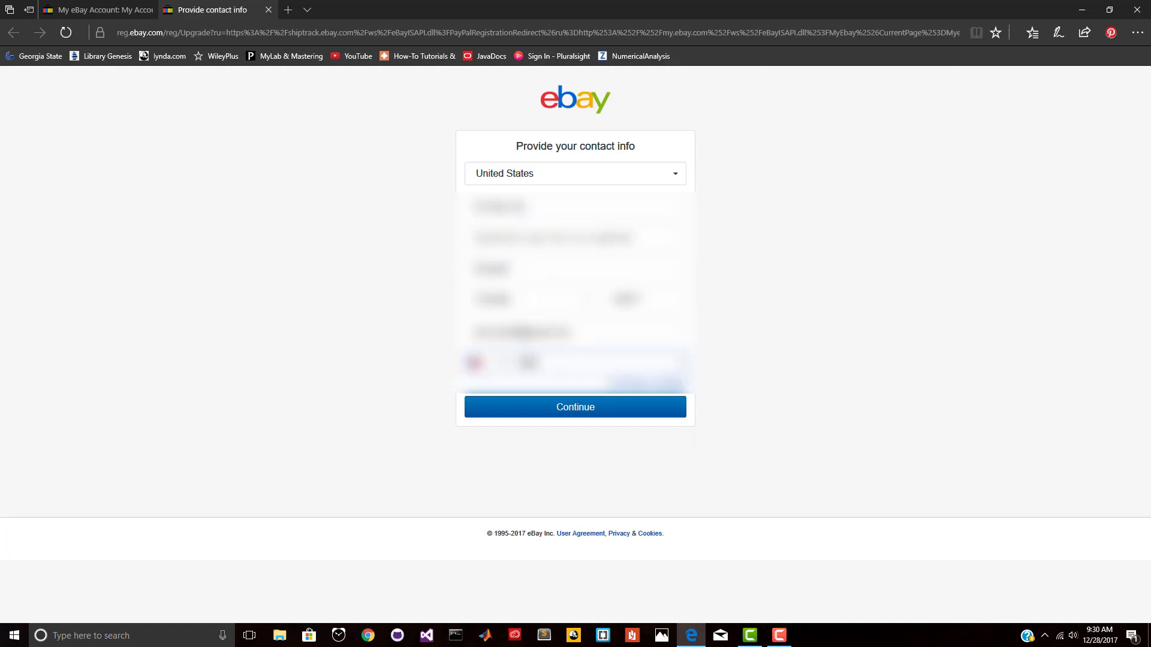
pyautogui.write('4045551234')
pyautogui.click(575, 409)
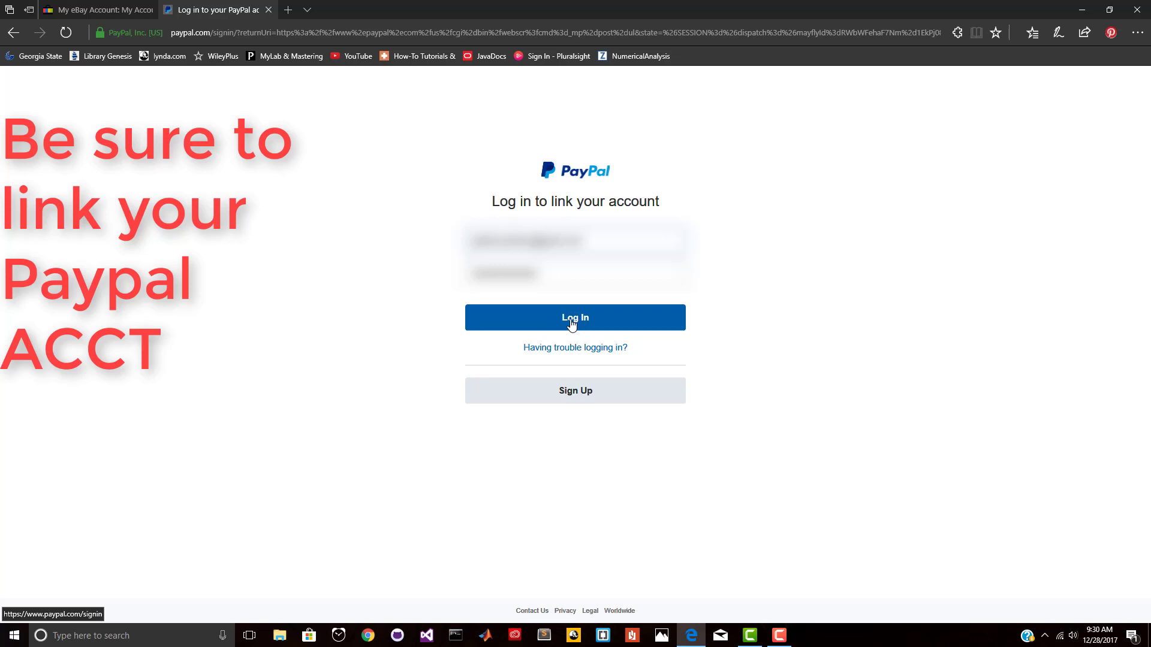
# - Log in to PayPal and verify with the six-digit security code sent by text
pyautogui.click(571, 324)
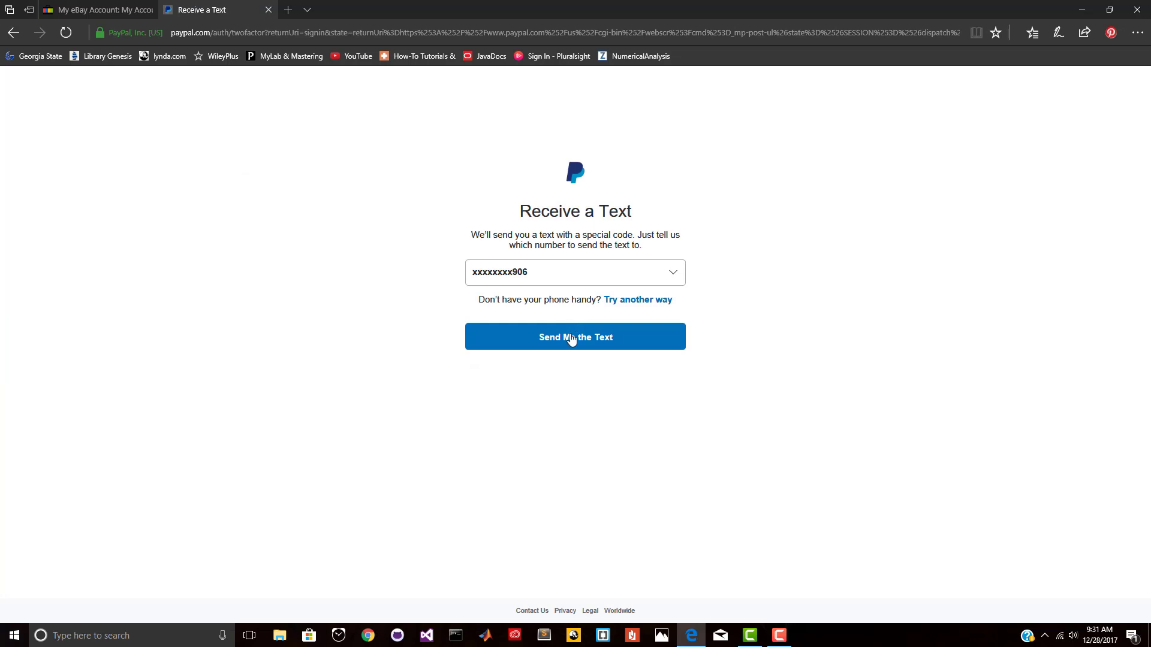
pyautogui.click(570, 336)
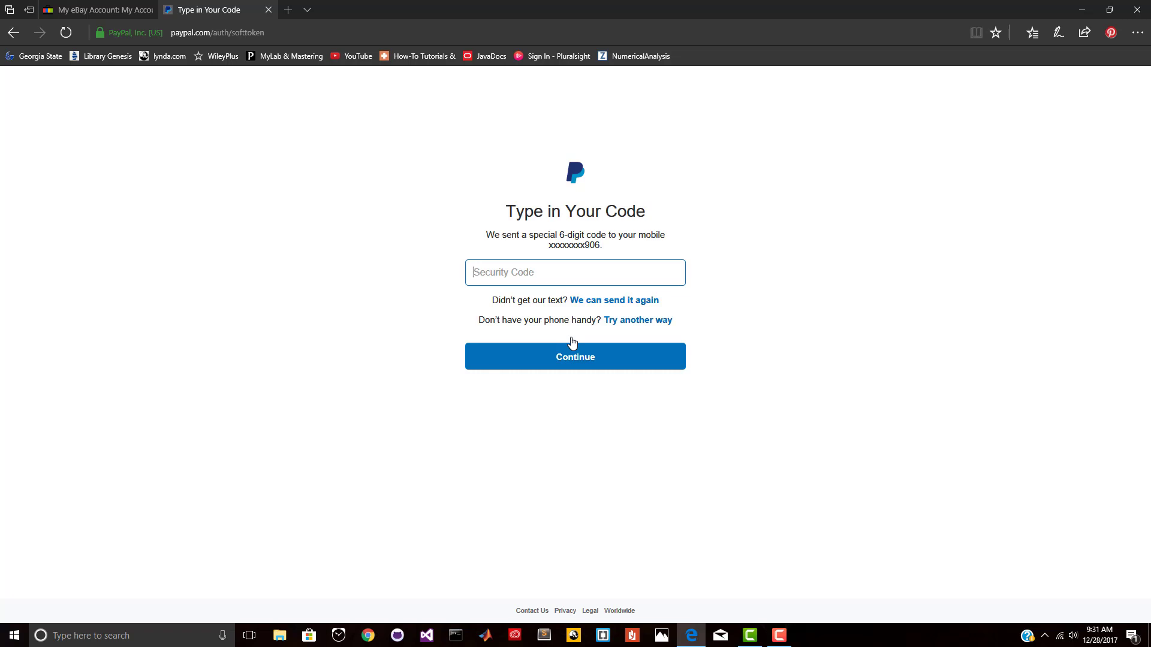
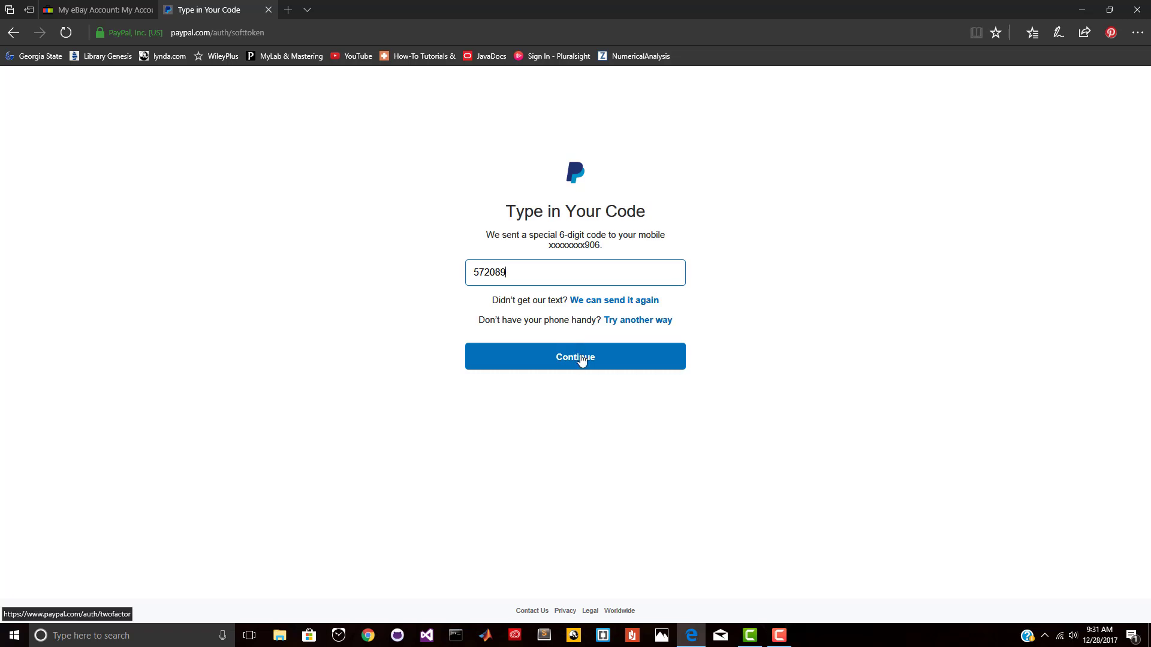
pyautogui.click(581, 360)
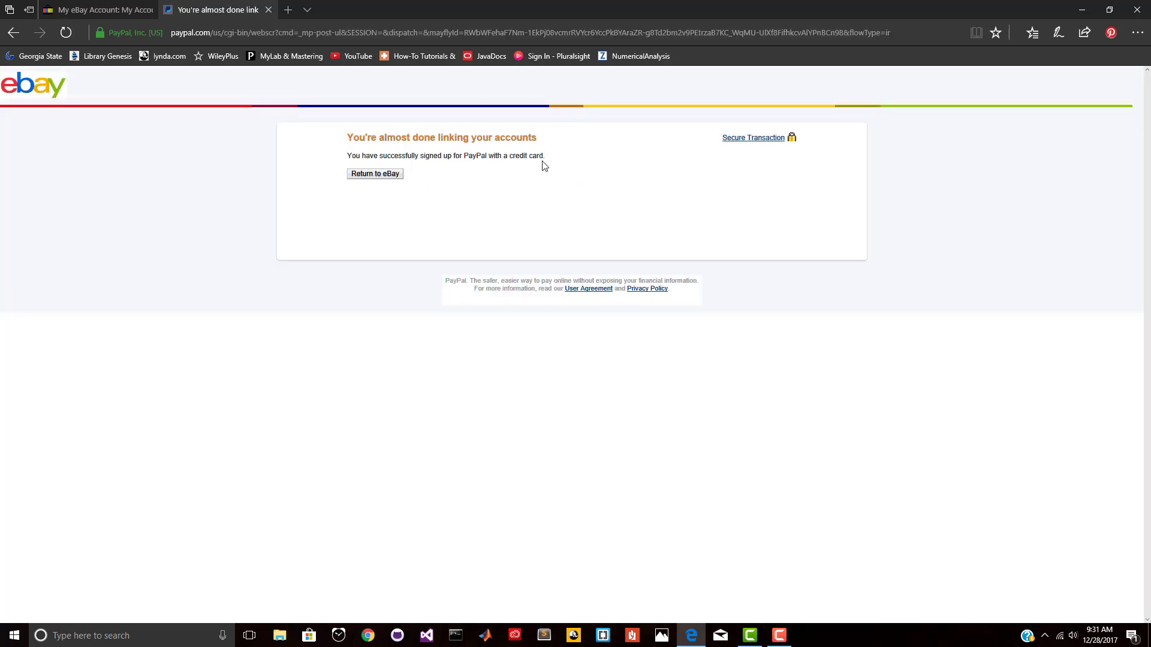
# - Return to eBay, open Personal Information and scroll down to the Security Information section
pyautogui.click(370, 176)
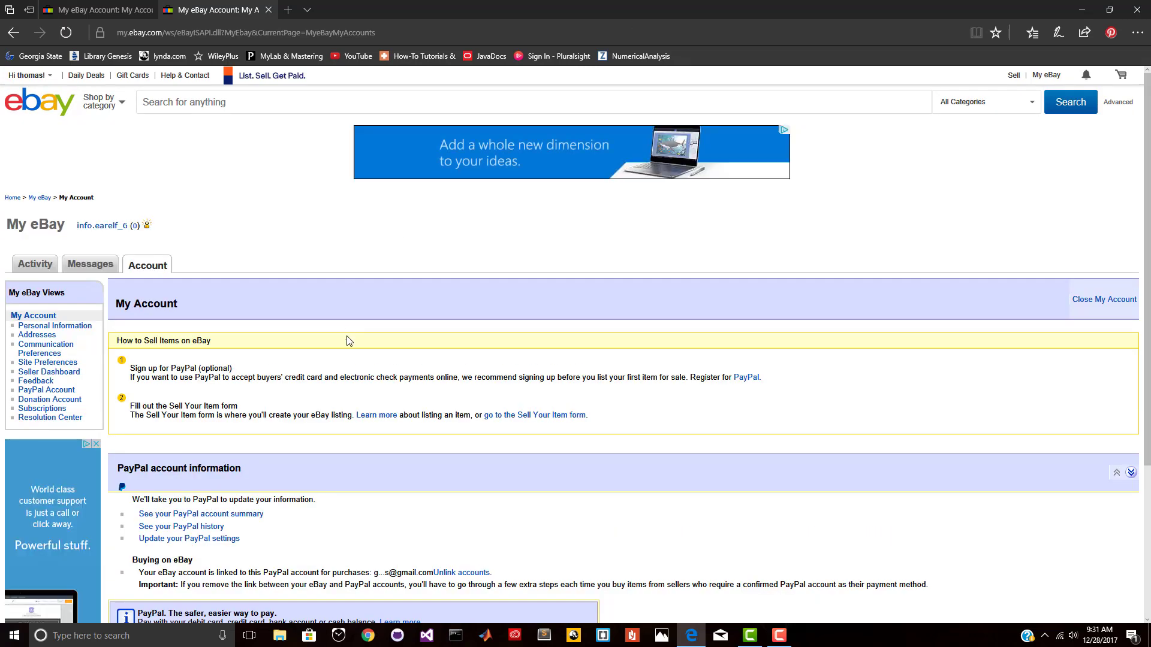
pyautogui.scroll(-4, 349, 340)
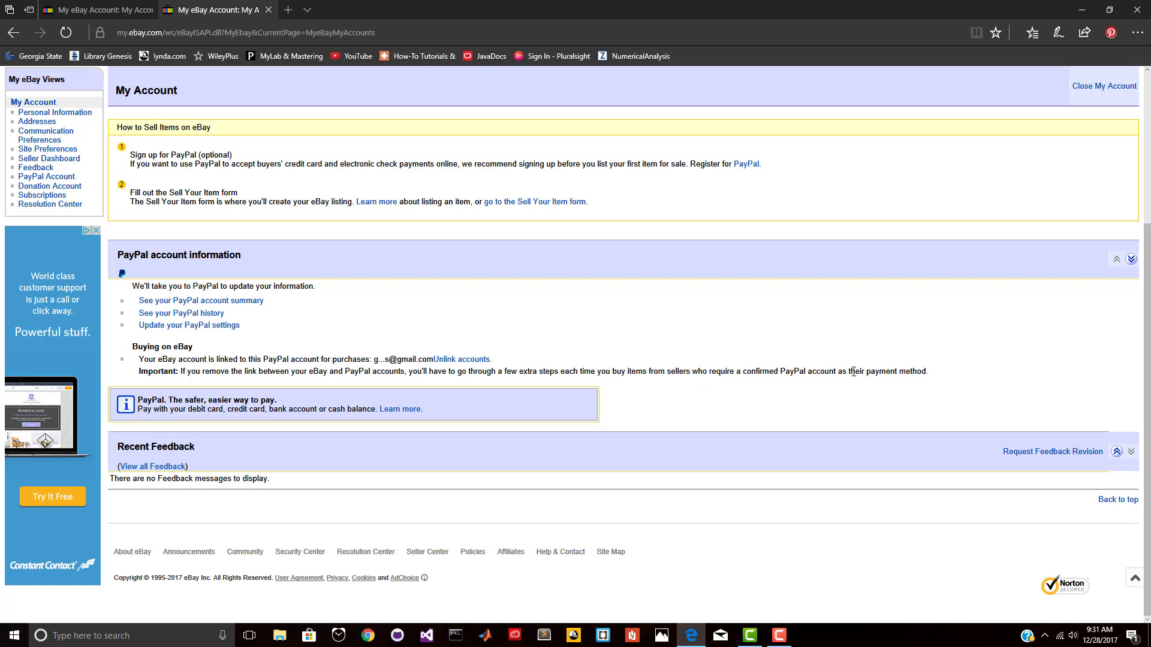
pyautogui.scroll(4, 648, 334)
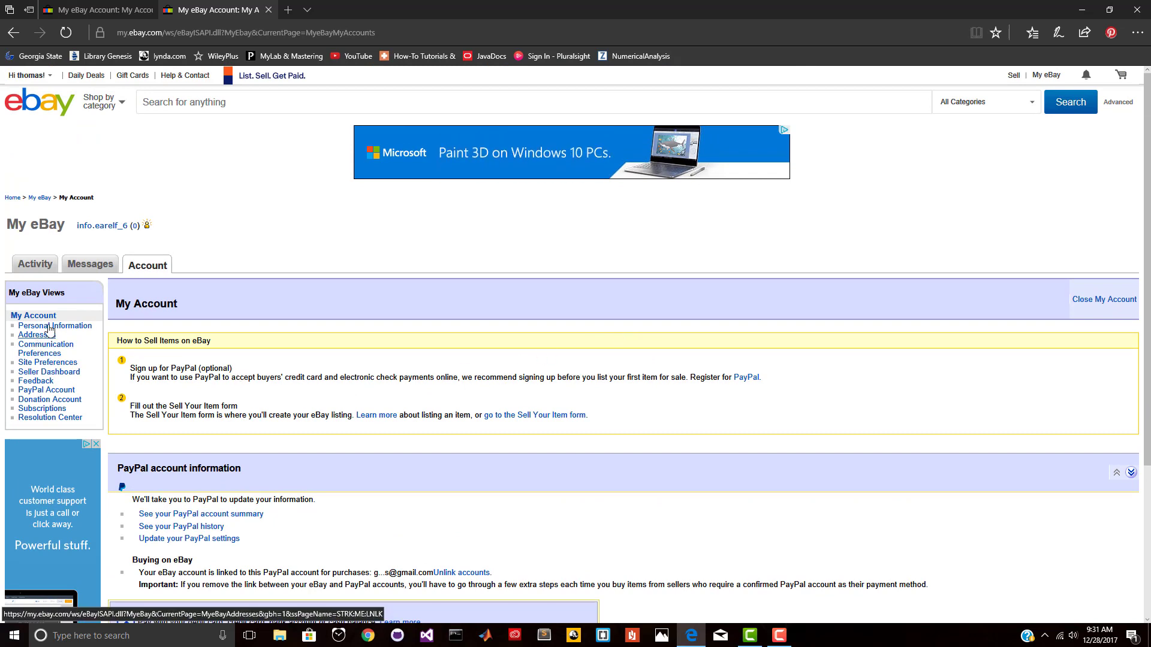
pyautogui.click(57, 329)
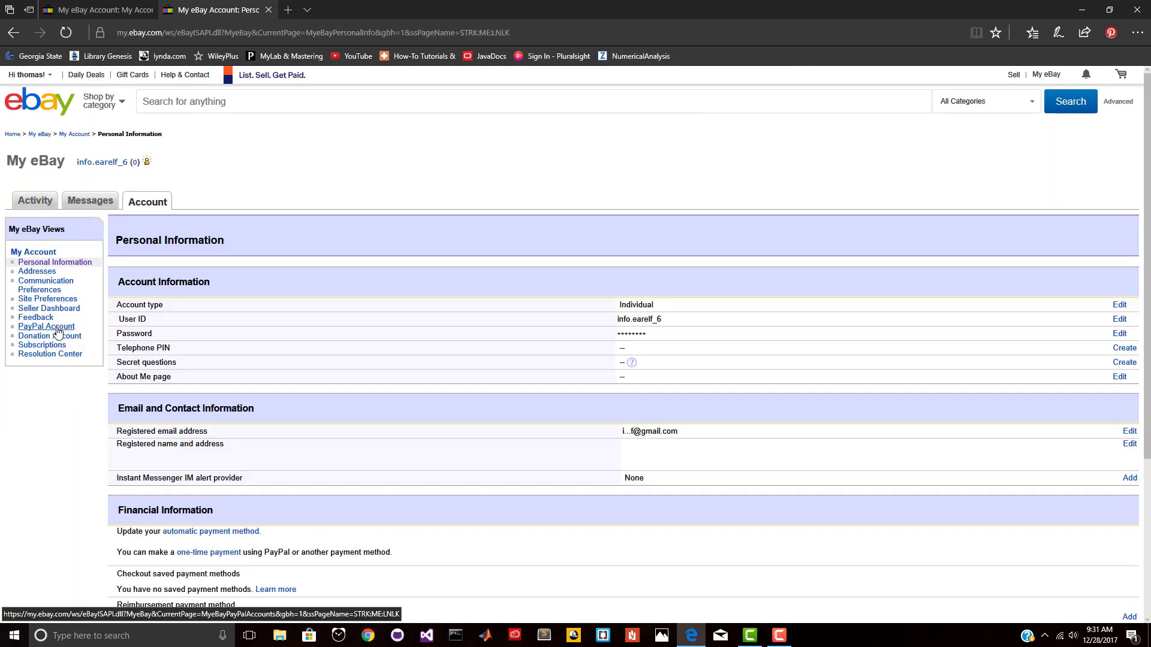
pyautogui.scroll(-1, 424, 348)
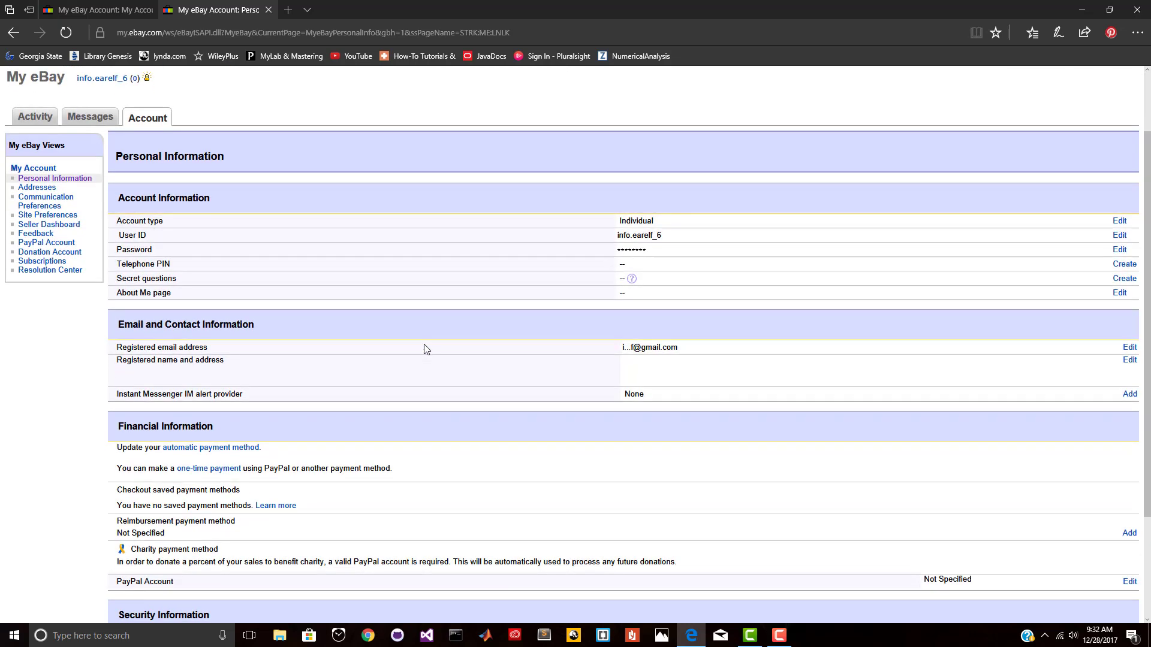
pyautogui.scroll(-1, 426, 348)
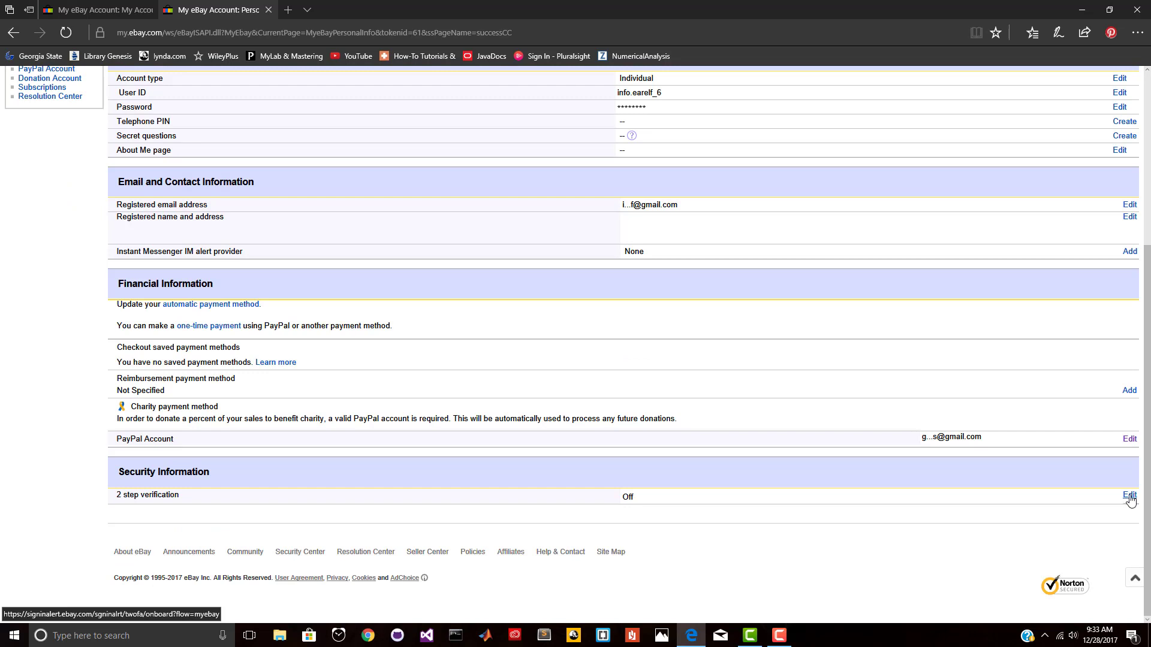
# - Turn on 2 step verification by confirming the mobile number with a texted PIN, then reopen Account settings
pyautogui.click(1130, 495)
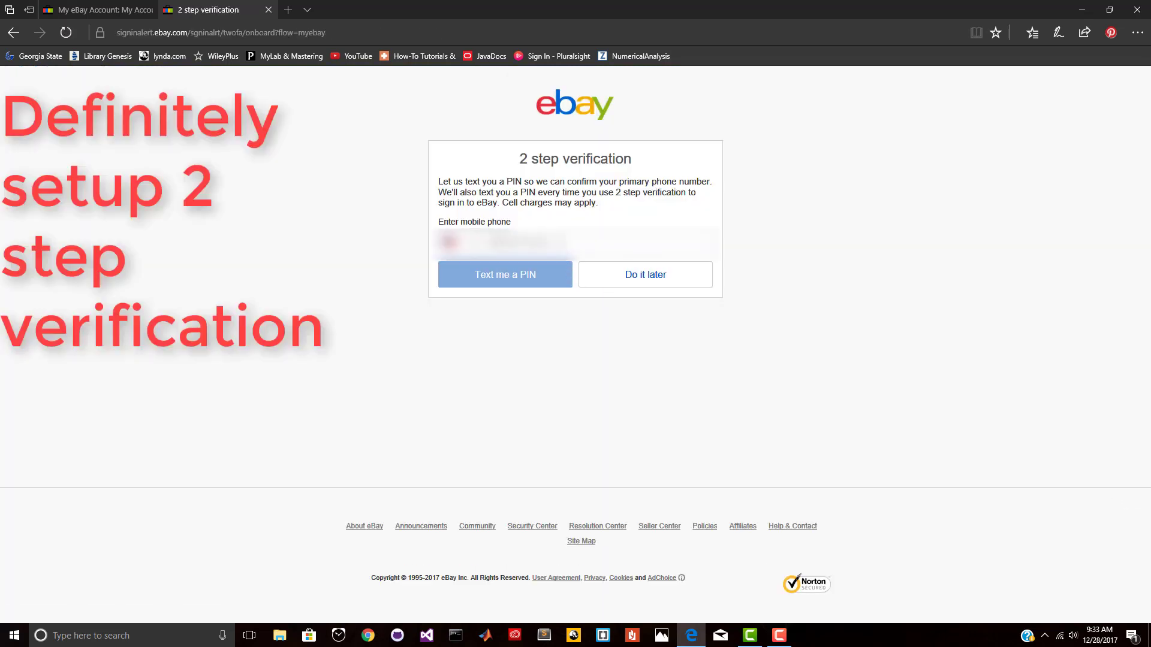
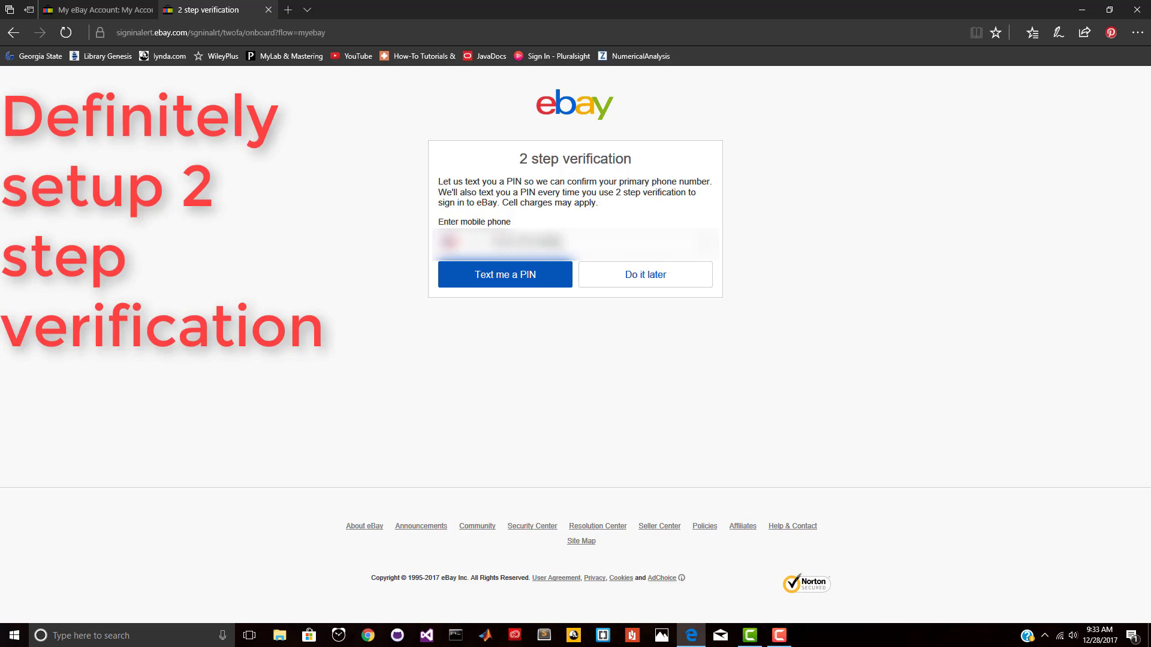
pyautogui.click(516, 279)
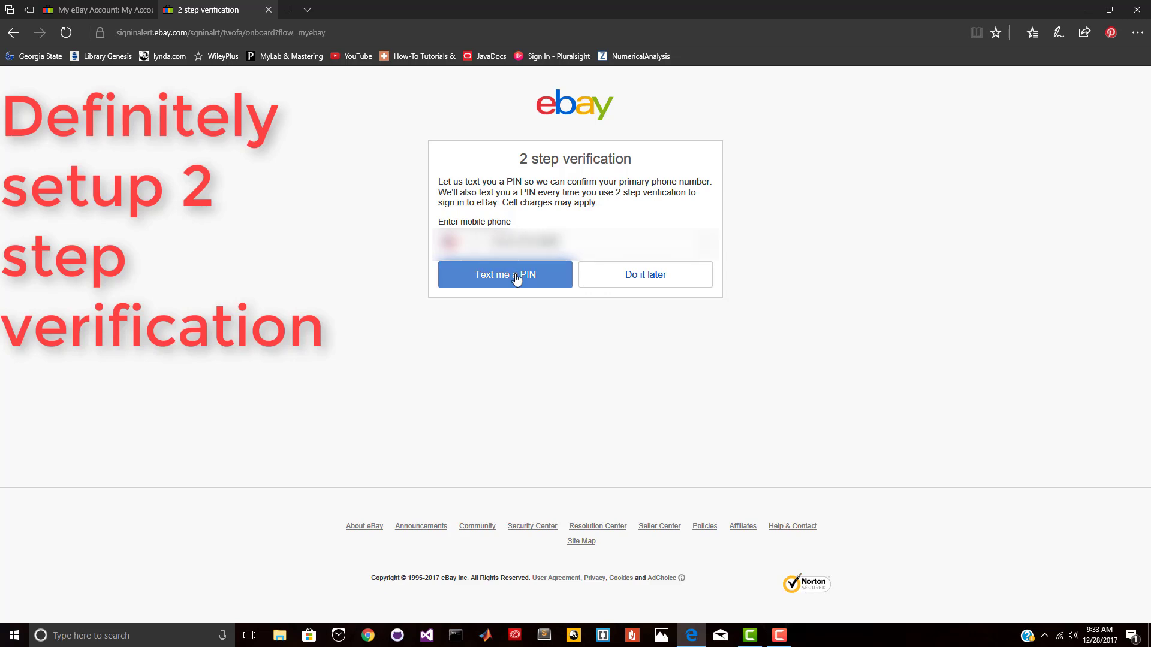
pyautogui.click(517, 279)
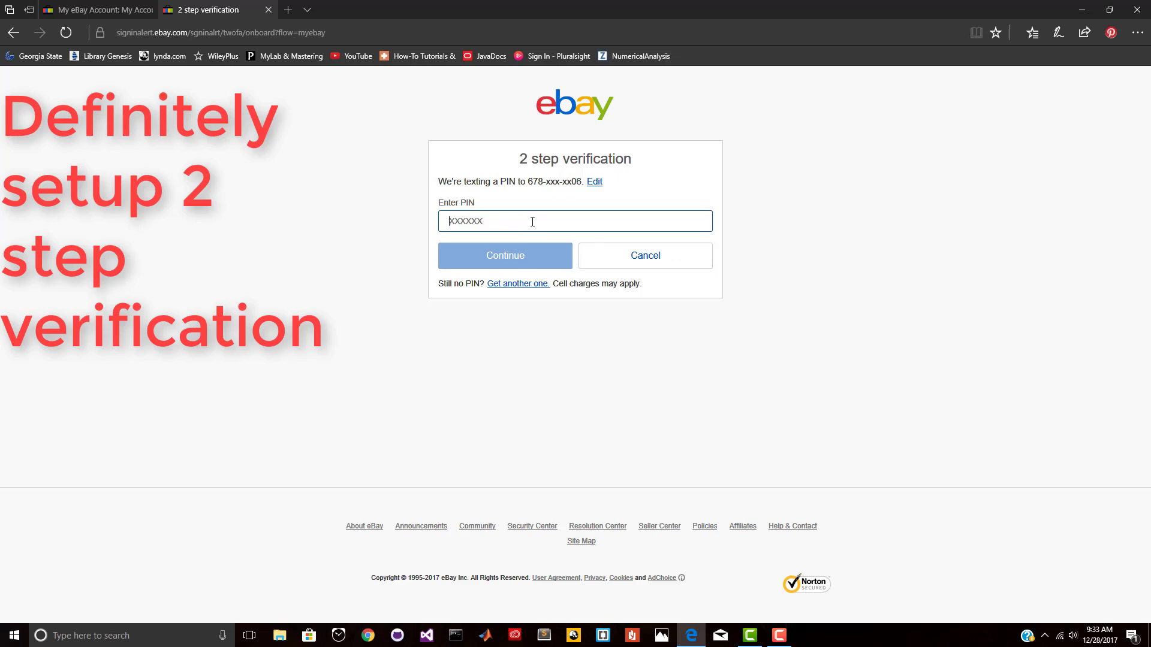
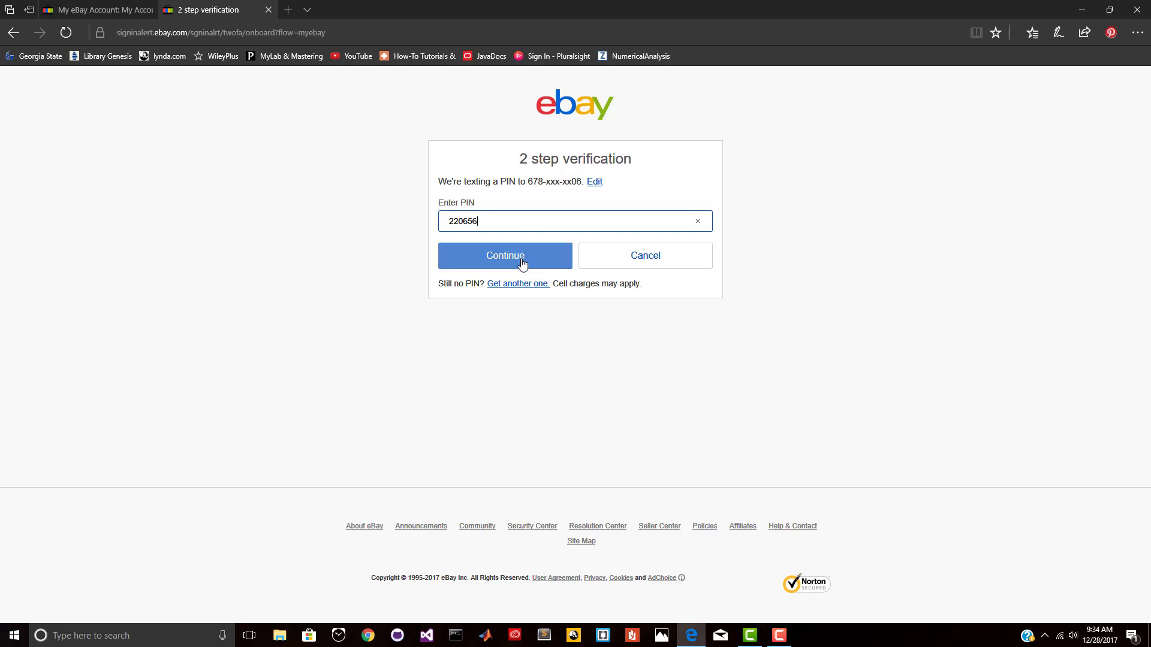
pyautogui.click(523, 262)
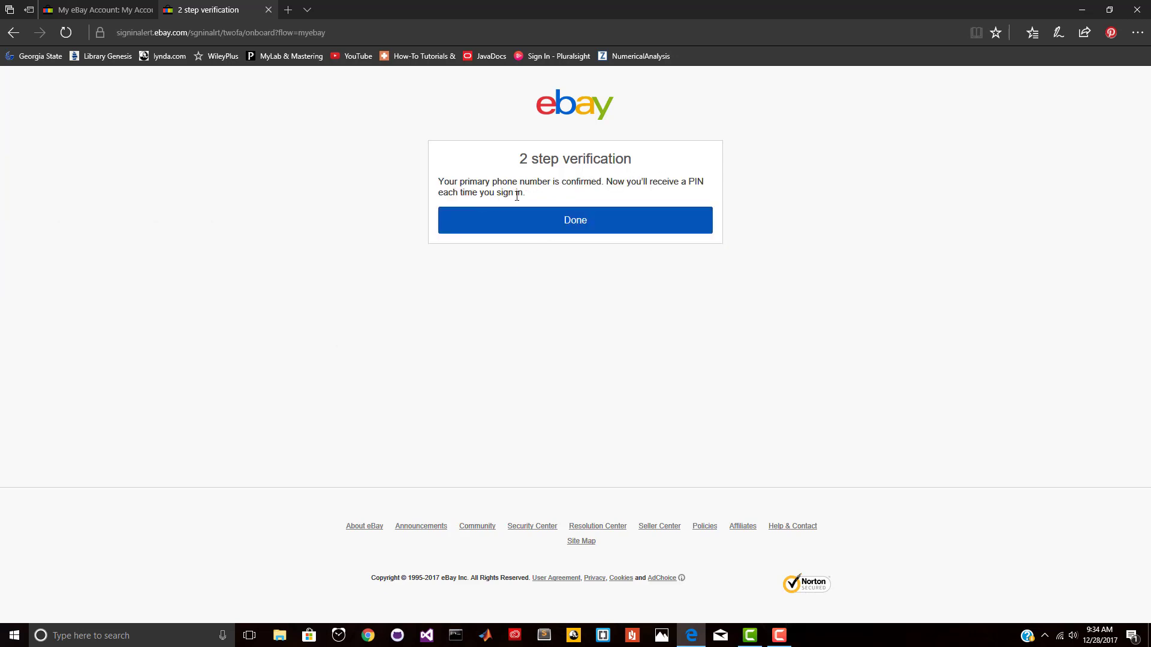
pyautogui.click(573, 225)
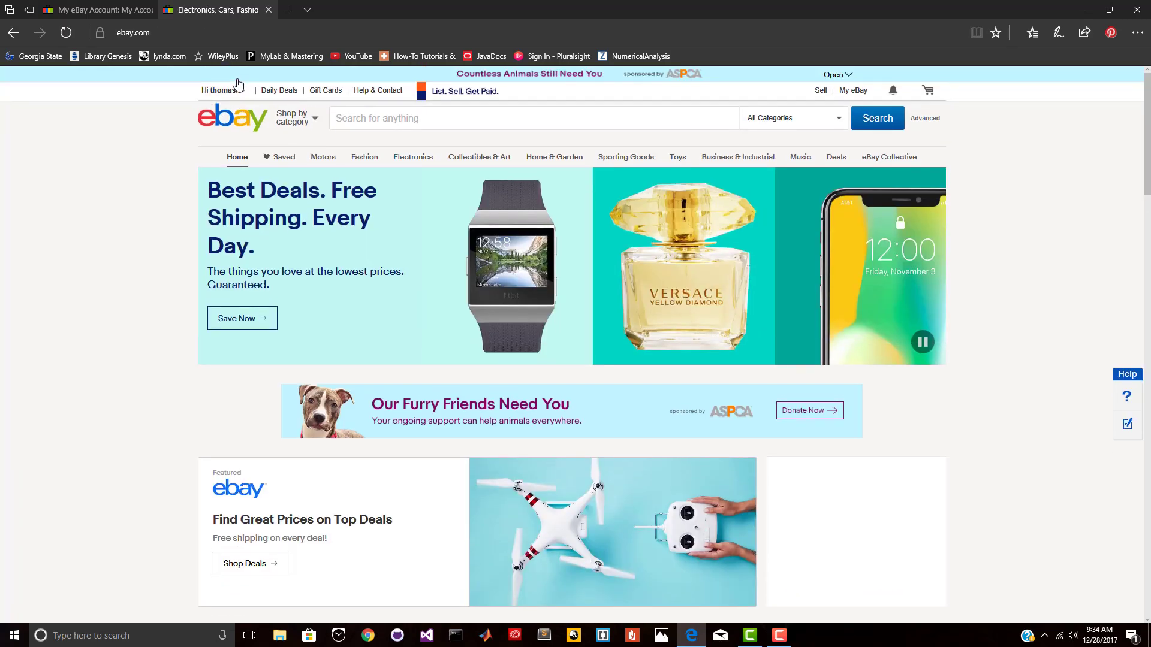
pyautogui.moveTo(221, 93)
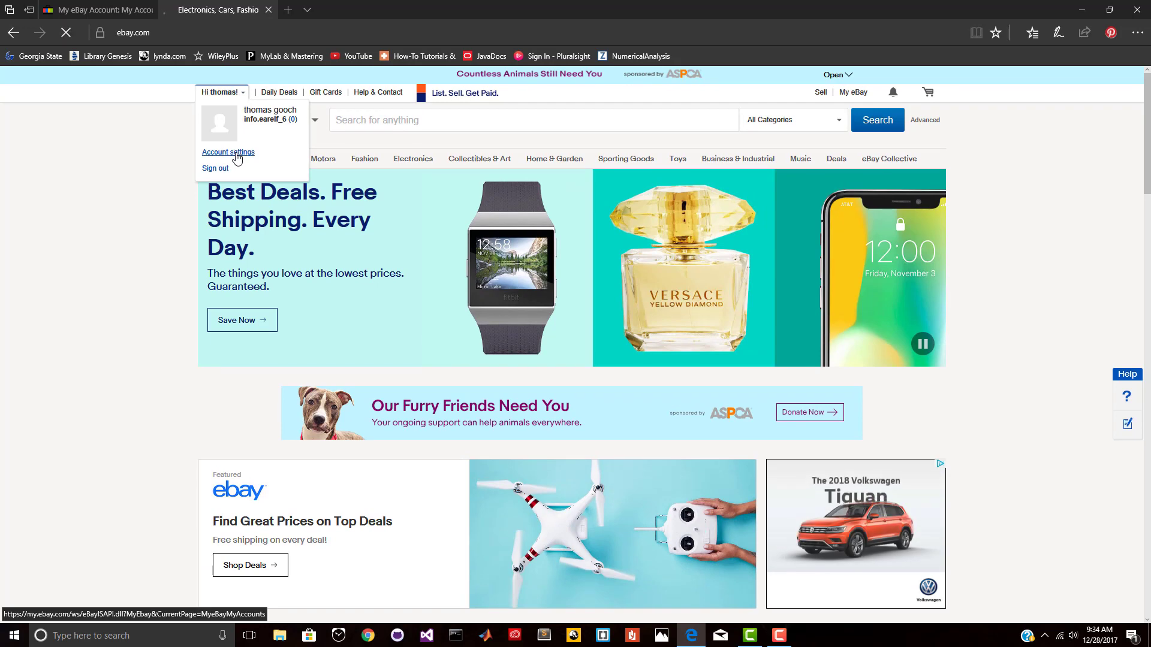
pyautogui.click(235, 154)
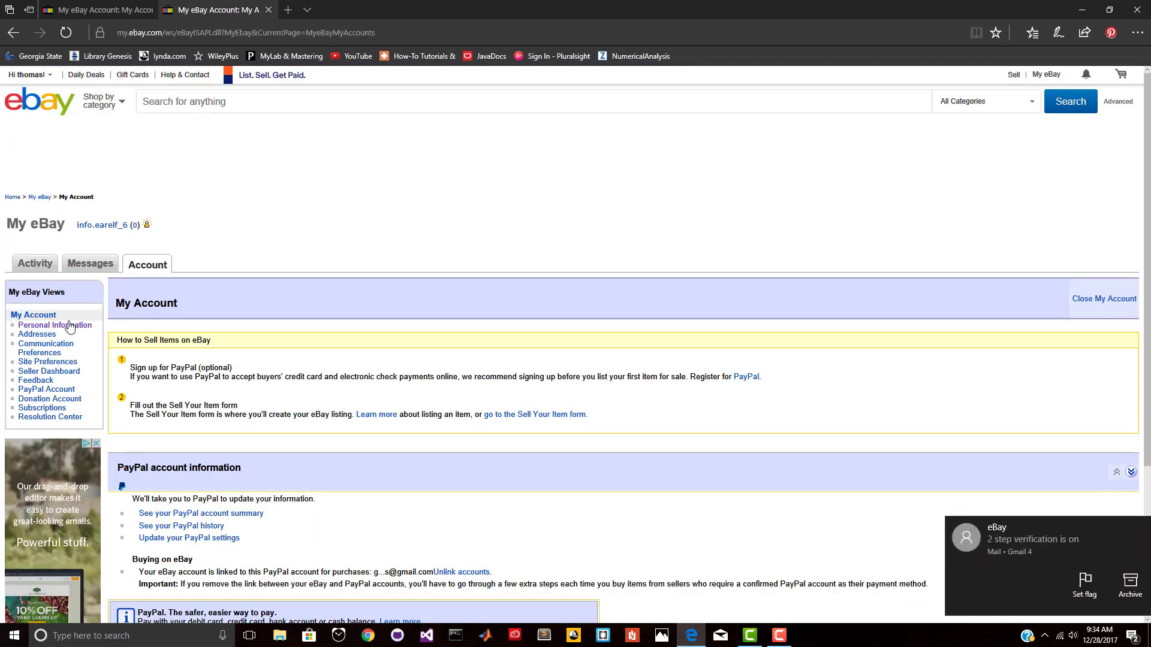
# - Review all shipping addresses and the linked PayPal account, then go to the Seller Dashboard
pyautogui.click(37, 334)
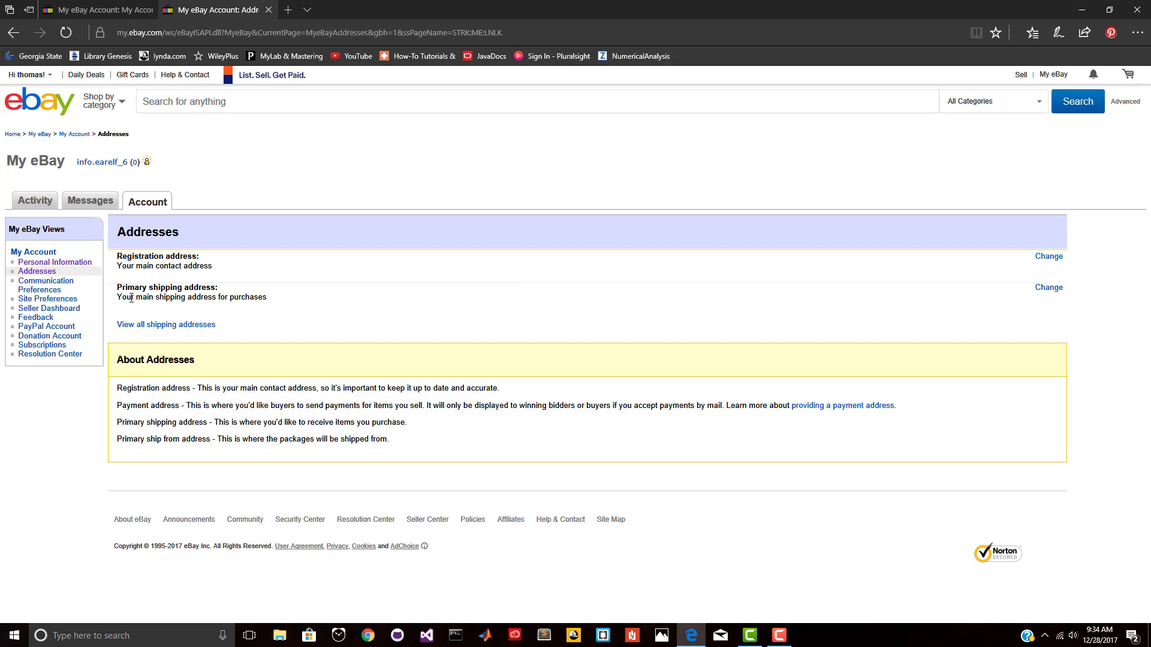
pyautogui.click(193, 327)
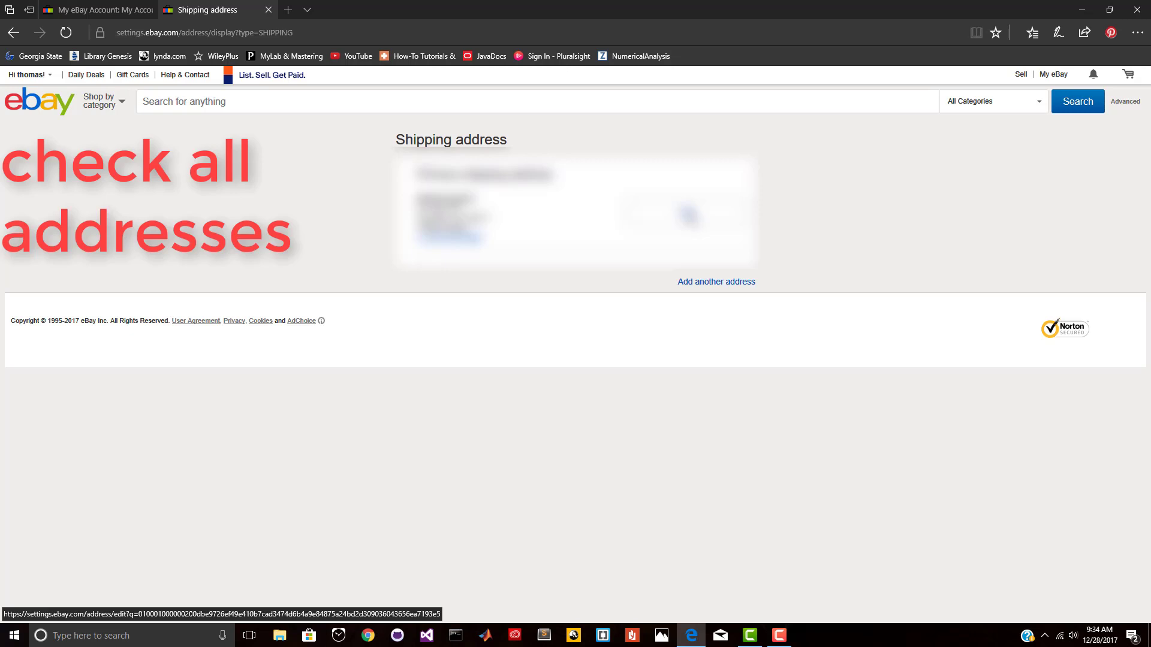
pyautogui.moveTo(31, 76)
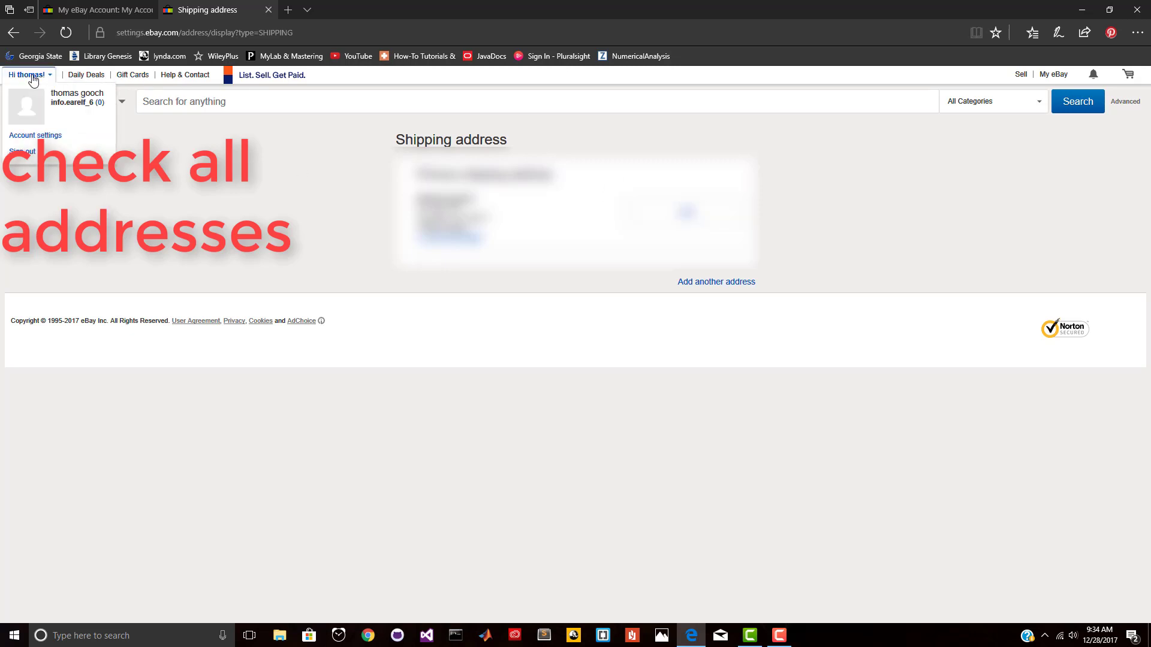
pyautogui.click(28, 135)
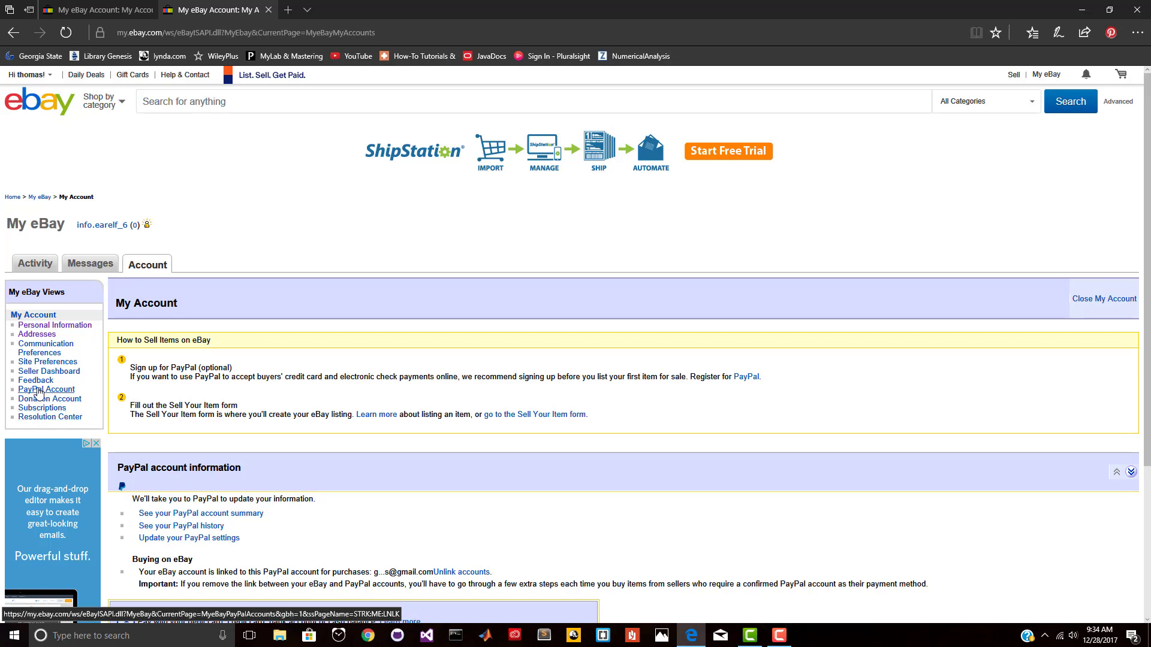
pyautogui.click(38, 390)
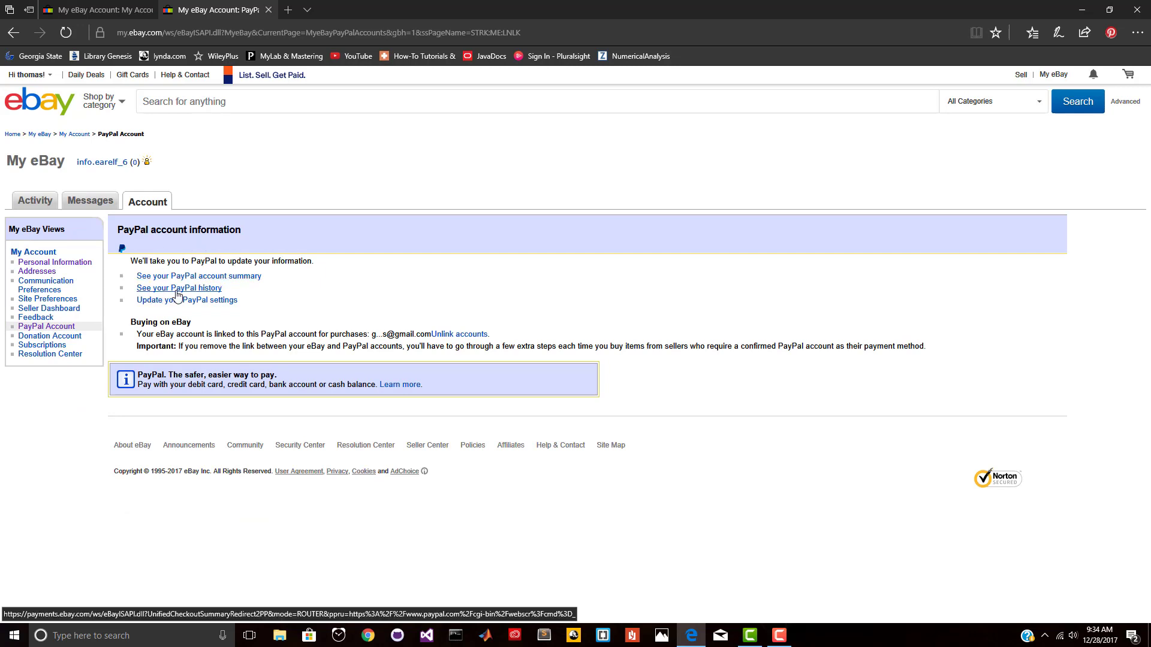
pyautogui.click(48, 311)
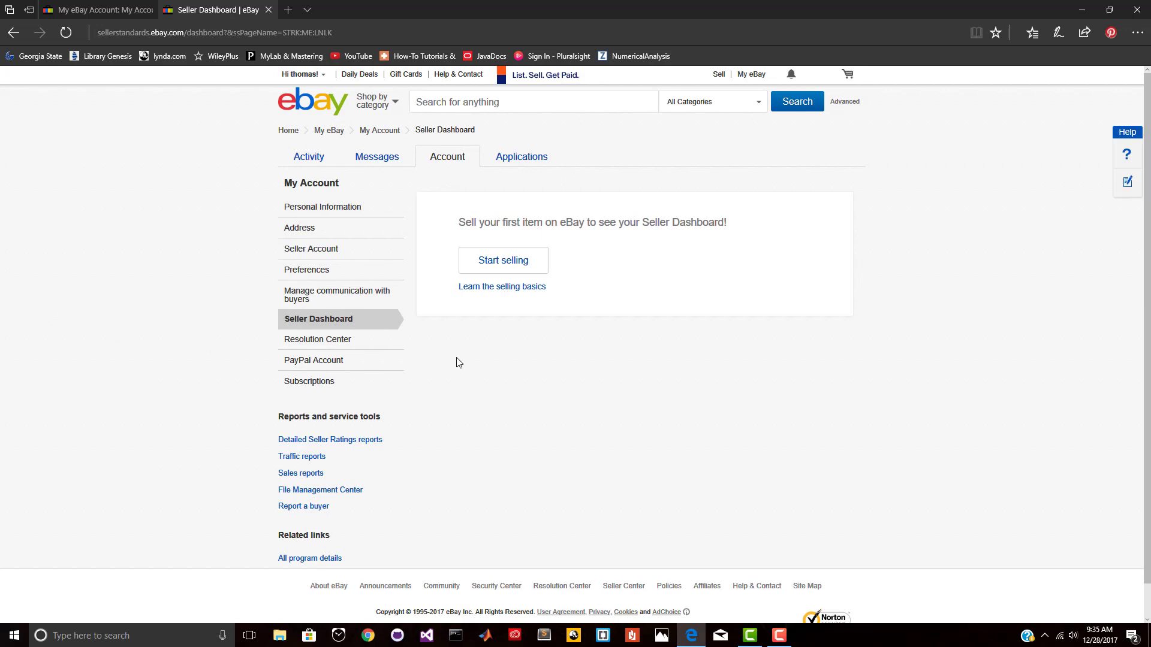
# - View the My eBay summary and the Messages inbox, then the seller's public profile page
pyautogui.moveTo(310, 156)
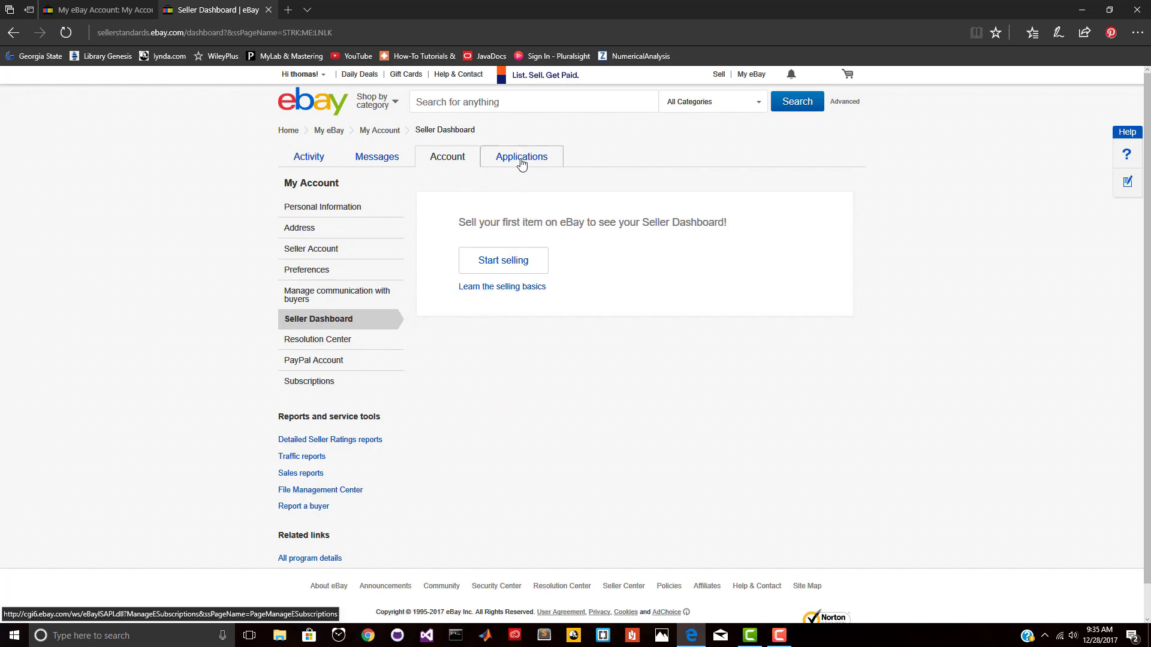
pyautogui.click(296, 161)
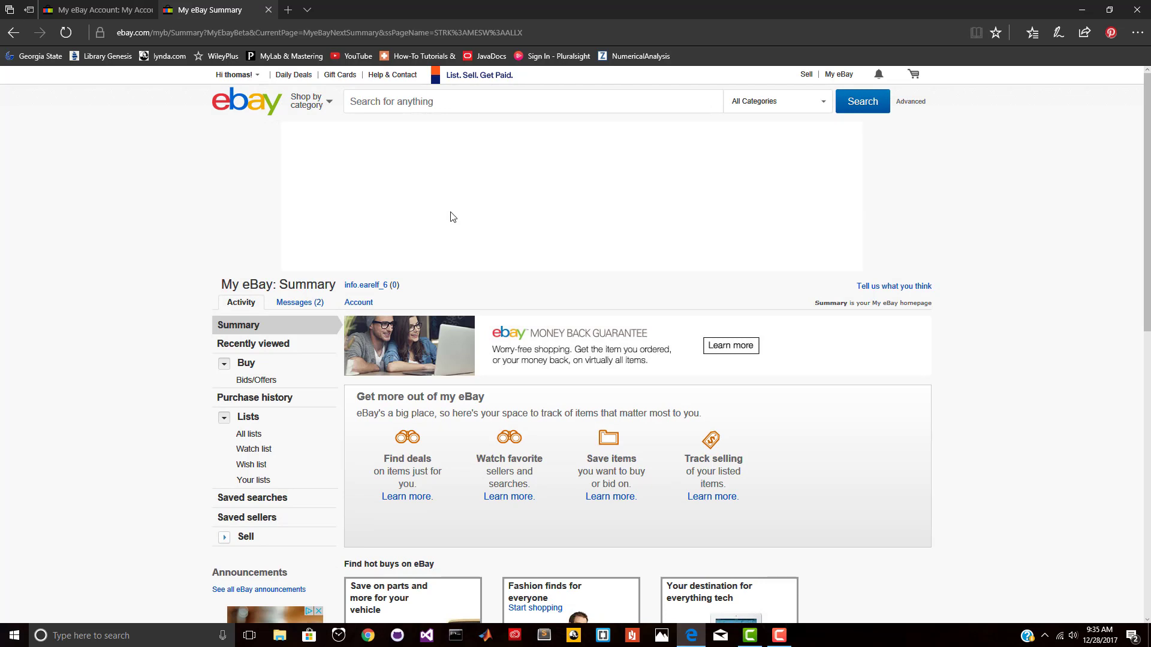
pyautogui.scroll(-1, 453, 217)
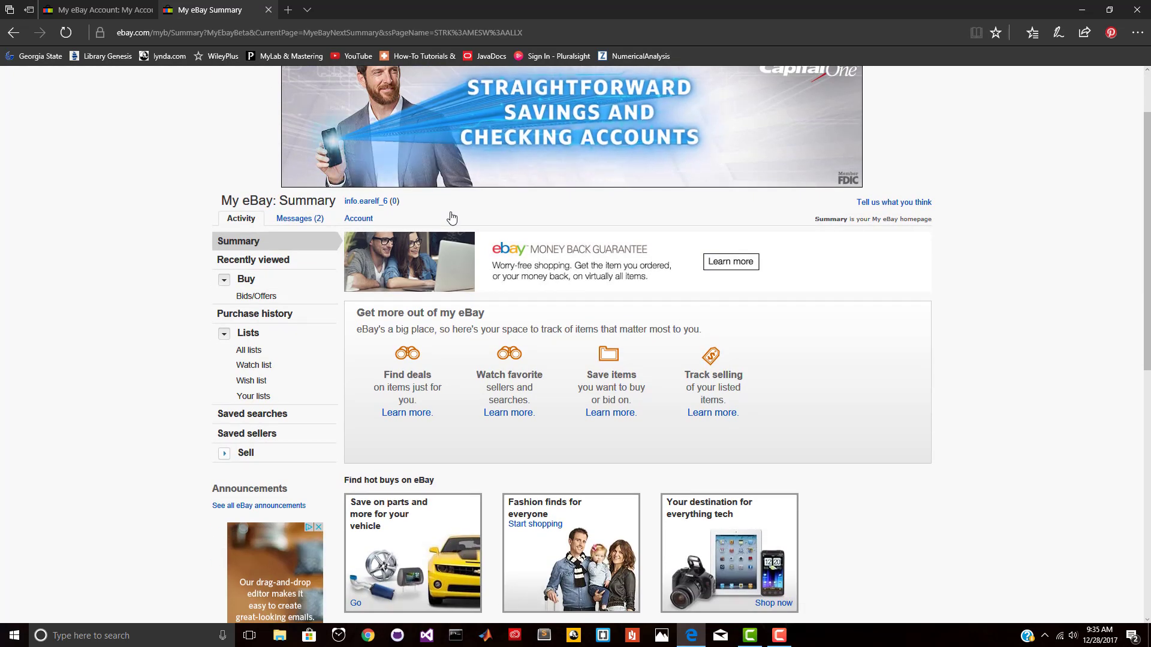
pyautogui.moveTo(306, 221)
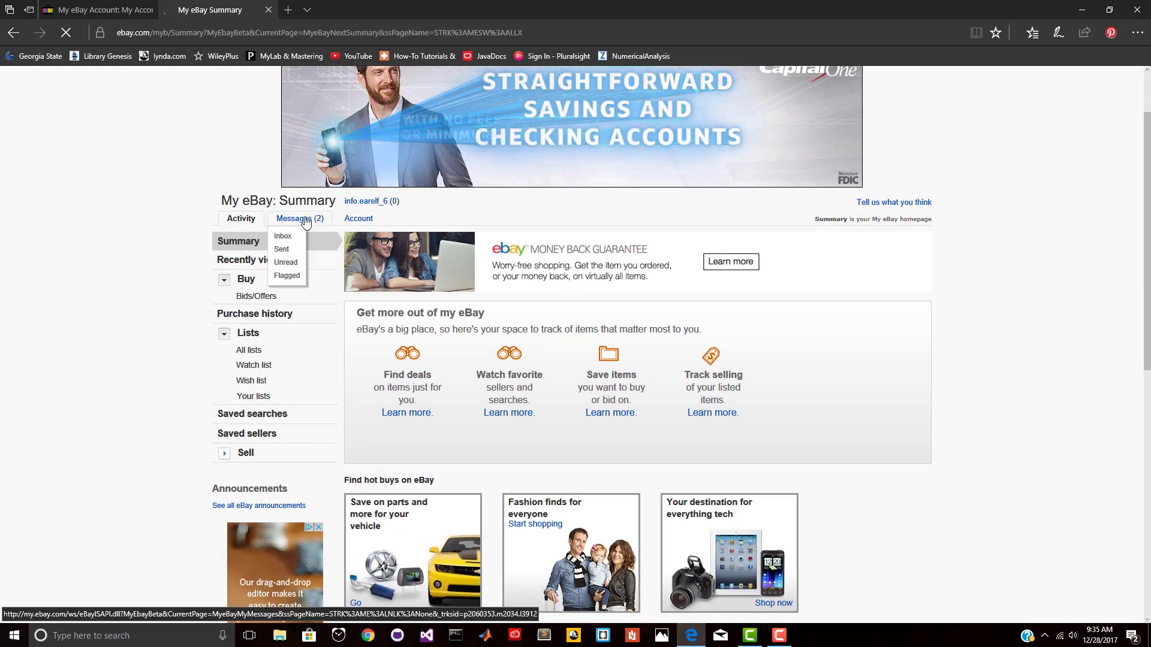
pyautogui.click(306, 221)
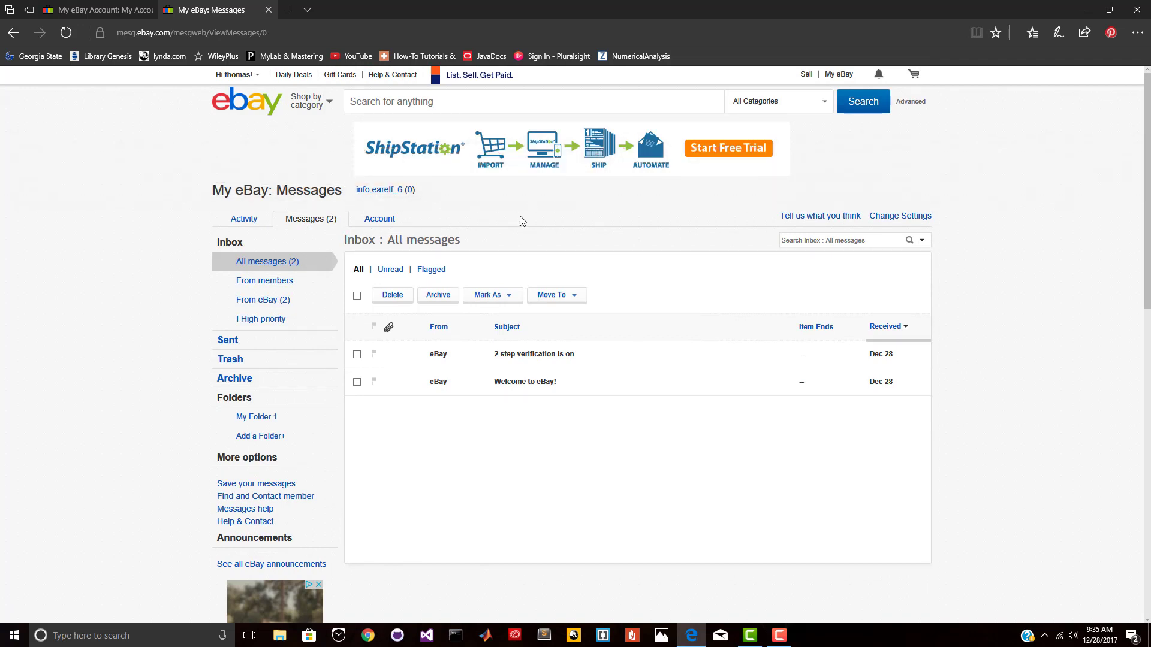
pyautogui.click(379, 190)
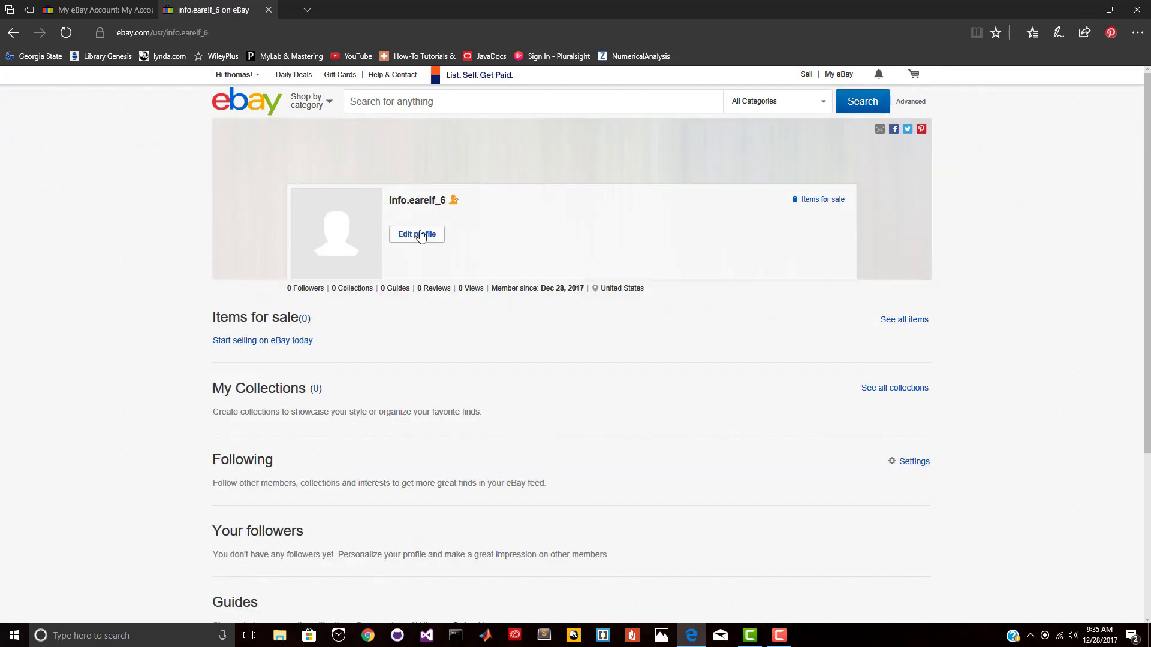
# - Switch the public profile into edit mode and open the blank About description box
pyautogui.click(420, 235)
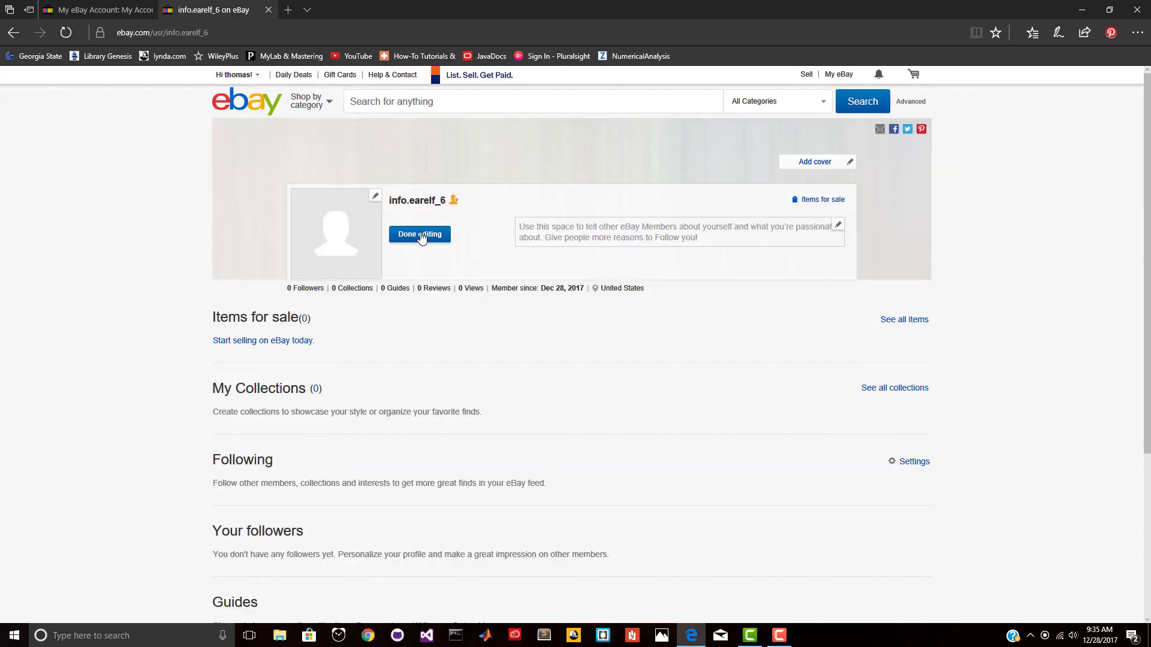
pyautogui.click(437, 204)
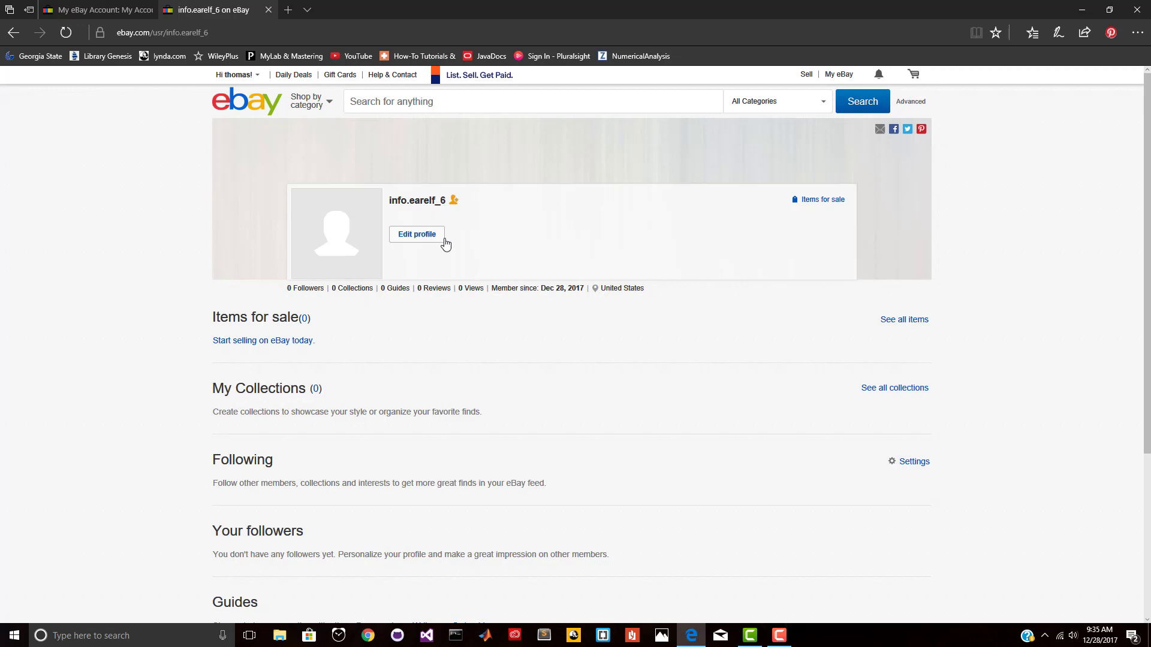
pyautogui.click(441, 238)
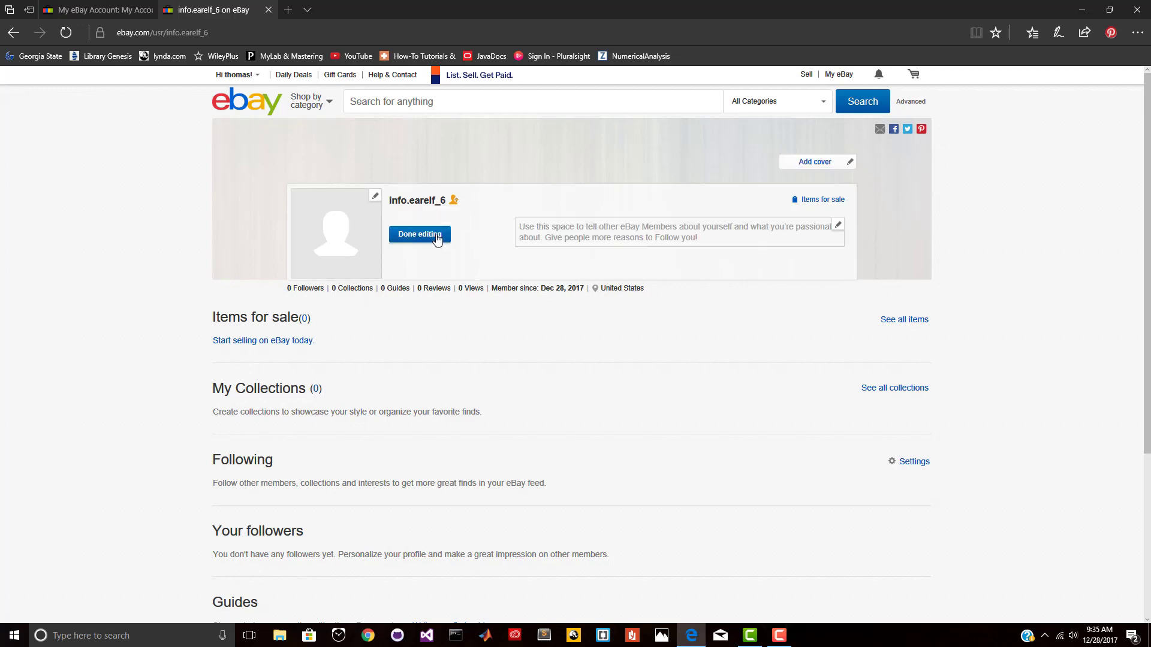
pyautogui.click(526, 231)
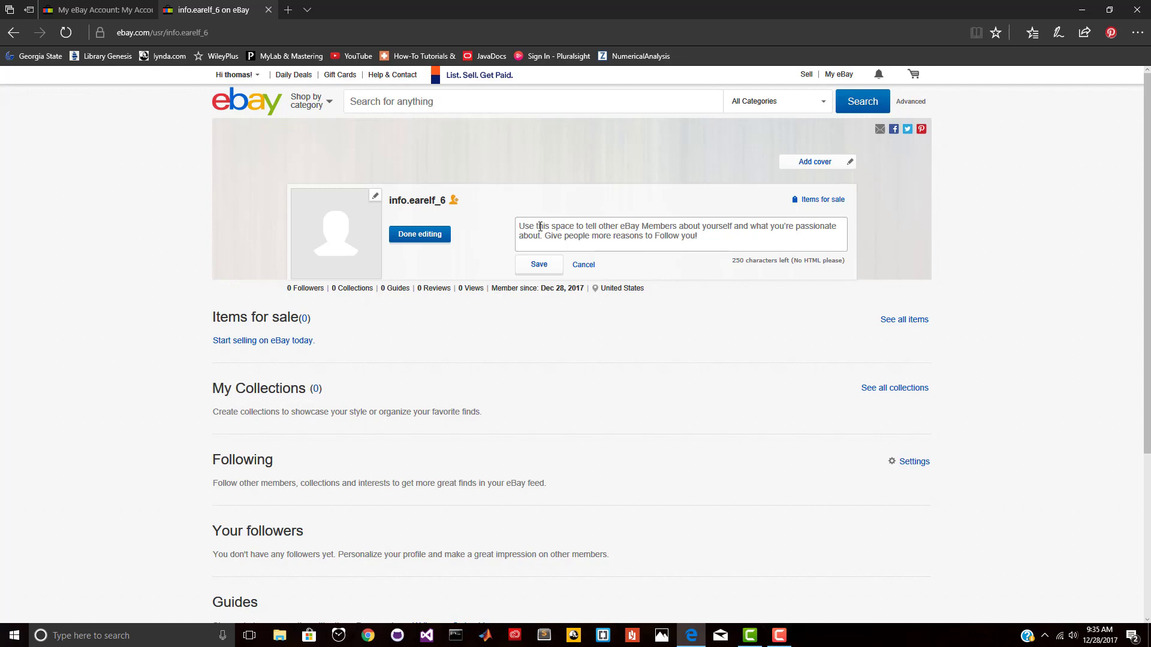
# - Write the About bio 'Supporting Artists and Afterschool Arts Programs by providing modern hearing protection and promoting concert listings.' and save it
pyautogui.write('Supporti')
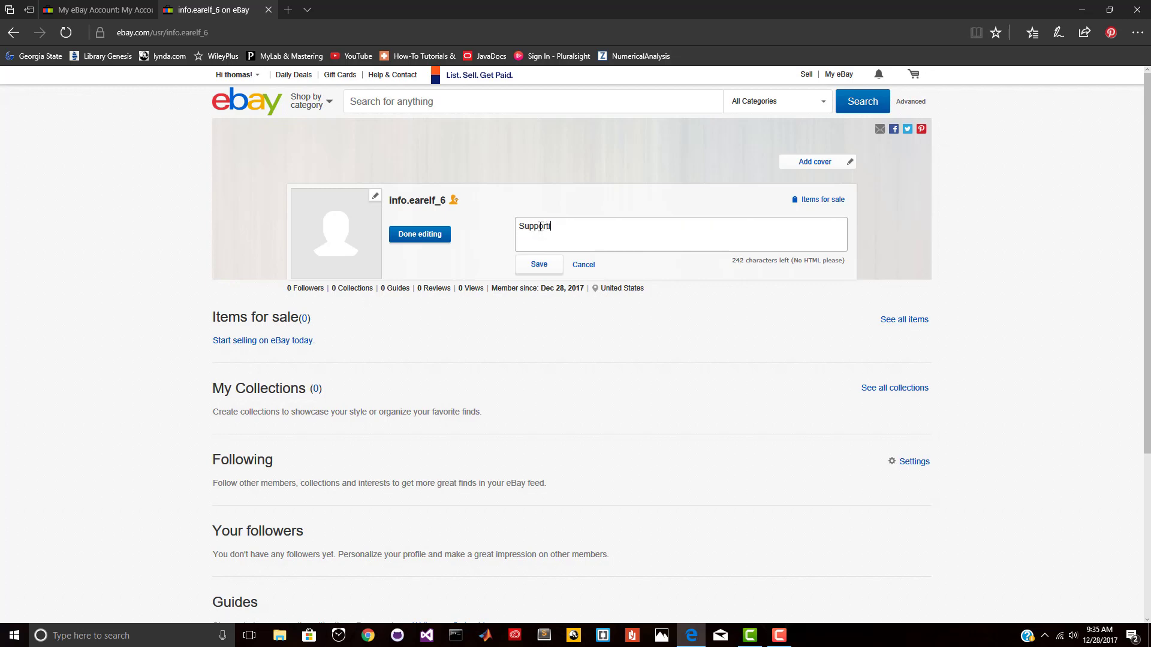
pyautogui.write('ng Artists and Afterschool Arts P')
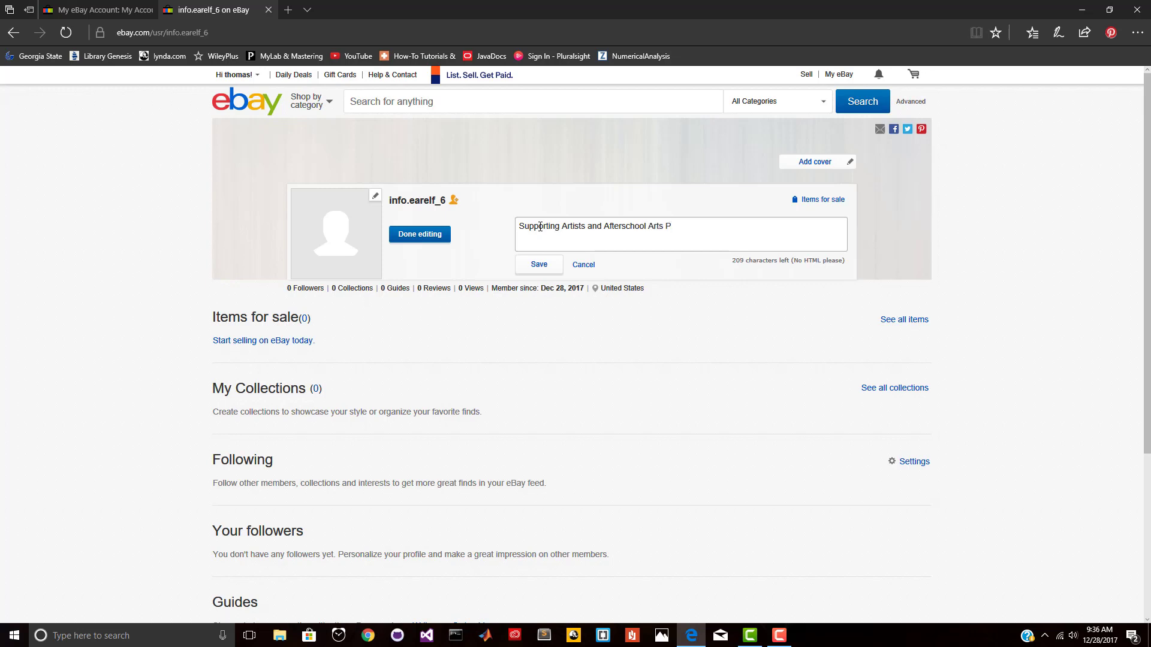
pyautogui.write('rograms via')
pyautogui.press('BackSpace')
pyautogui.press('BackSpace')
pyautogui.press('BackSpace')
pyautogui.press('BackSpace')
pyautogui.write('by por')
pyautogui.press('BackSpace')
pyautogui.write('roviding modern hear')
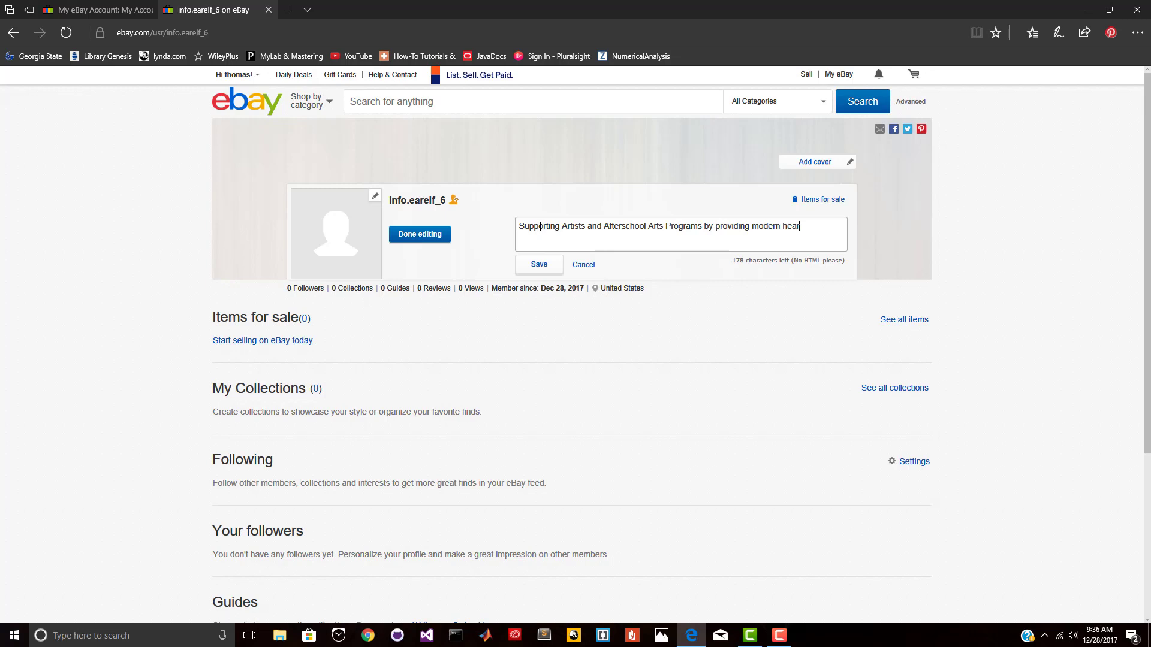
pyautogui.write('ing protection and')
pyautogui.write('promoting individ')
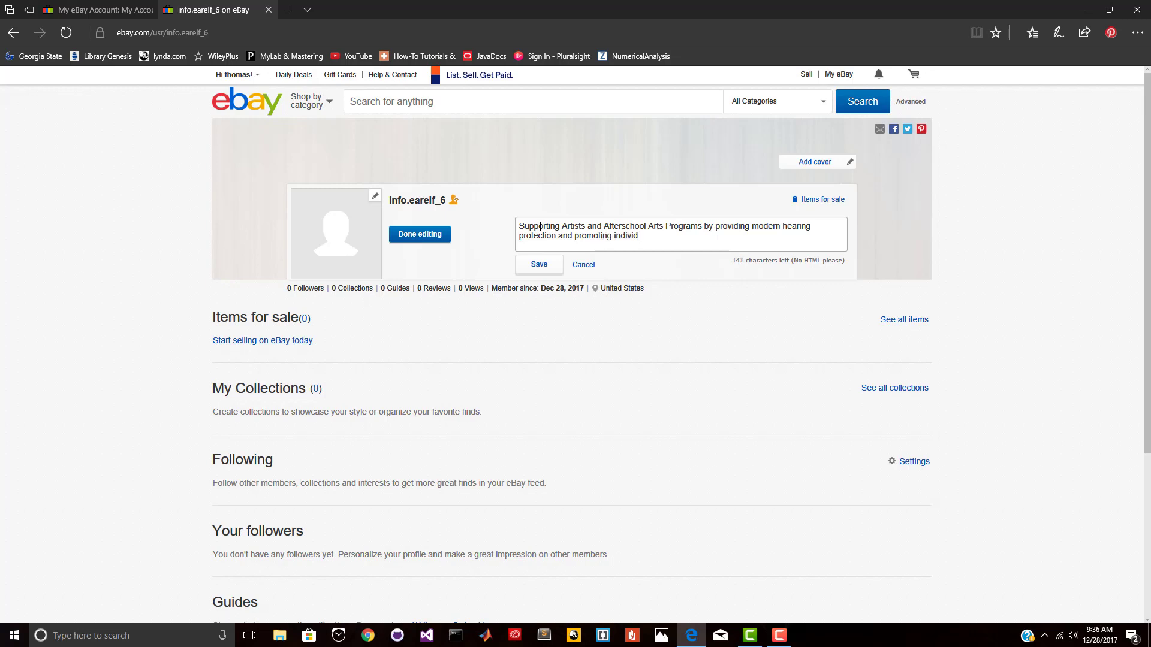
pyautogui.write('ual a')
pyautogui.press('BackSpace')
pyautogui.press('BackSpace')
pyautogui.press('BackSpace')
pyautogui.press('BackSpace')
pyautogui.press('BackSpace')
pyautogui.press('BackSpace')
pyautogui.press('BackSpace')
pyautogui.press('BackSpace')
pyautogui.press('BackSpace')
pyautogui.press('BackSpace')
pyautogui.write('oncert listings.')
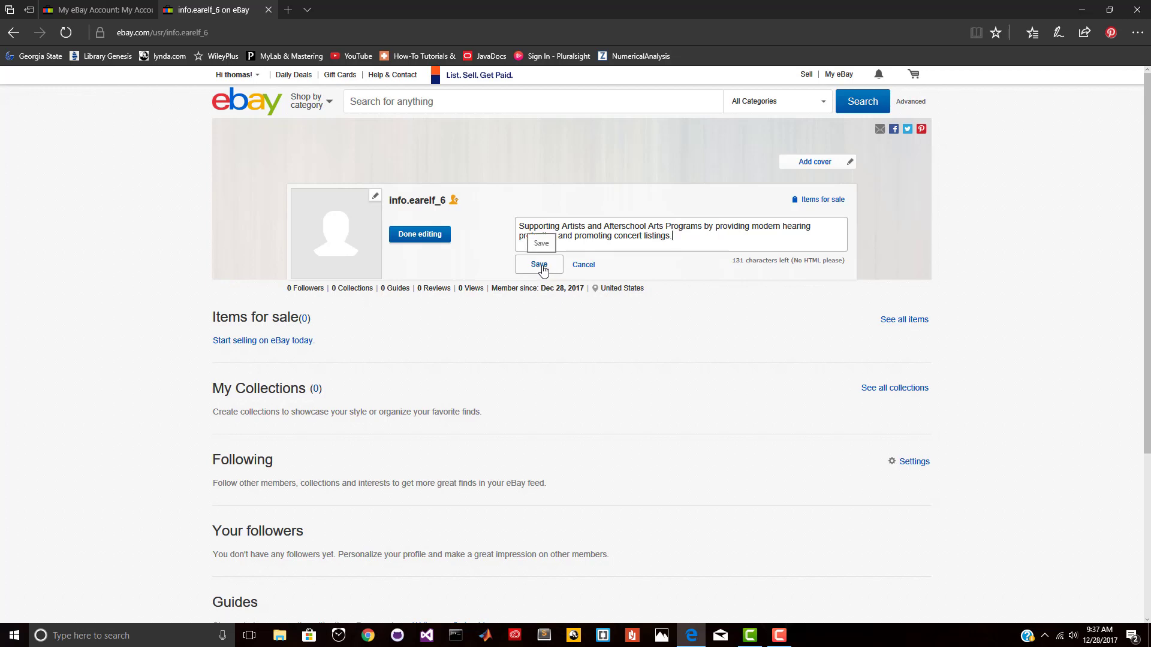
pyautogui.click(539, 264)
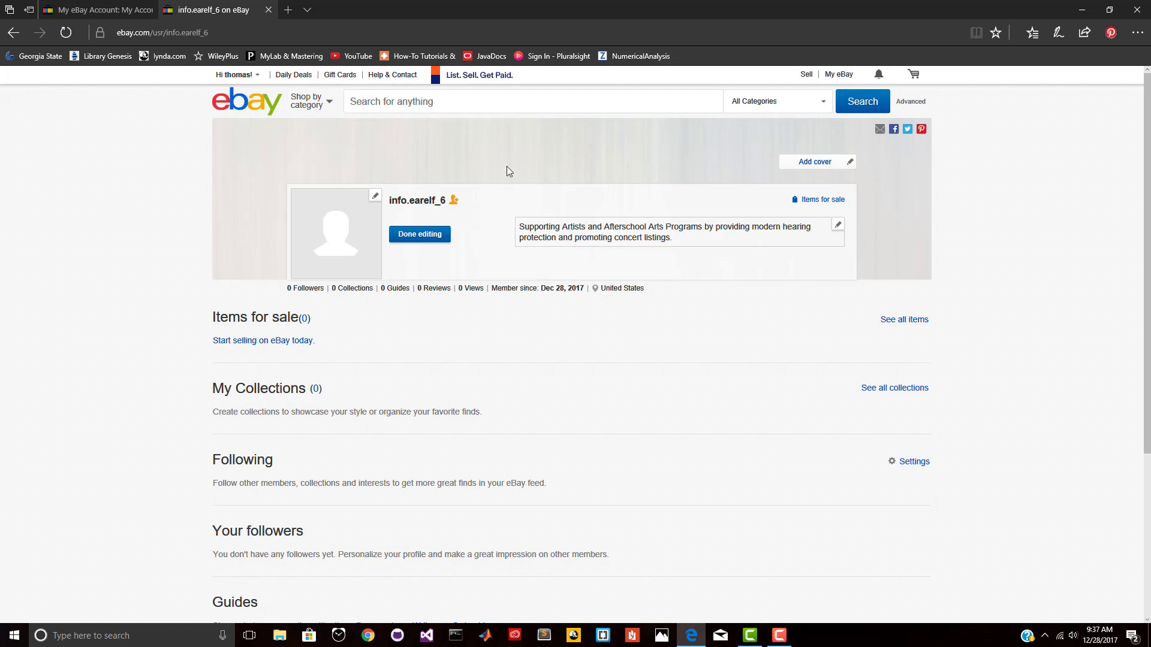
# - Go to Account settings > Personal Information to edit the User ID
pyautogui.moveTo(242, 75)
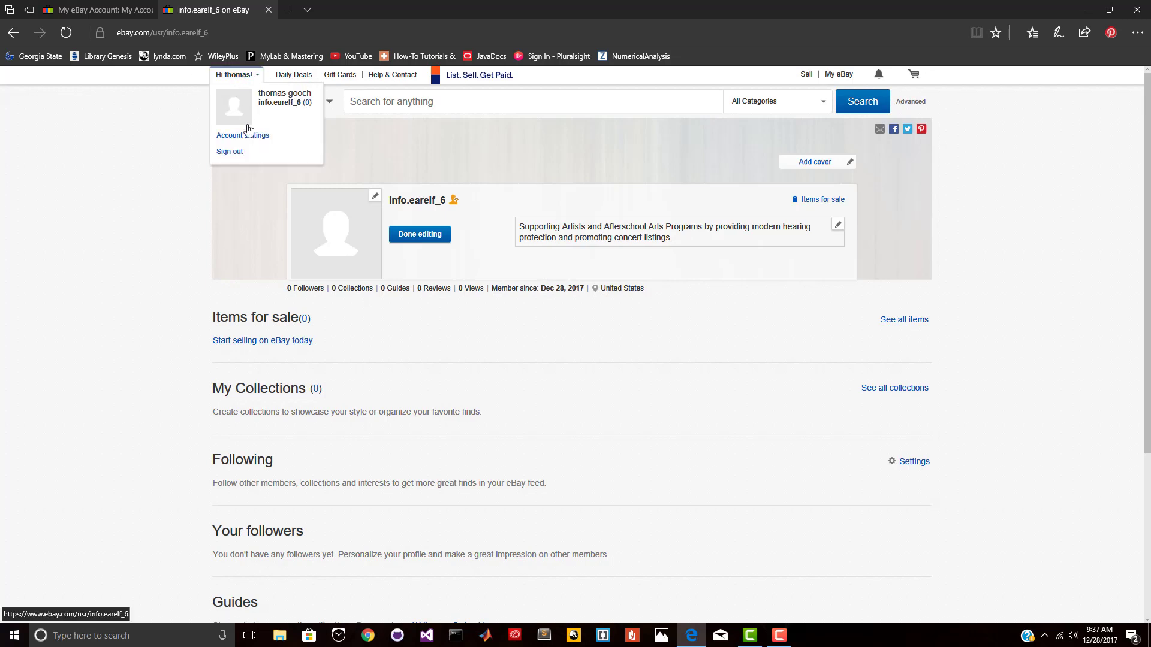
pyautogui.click(248, 136)
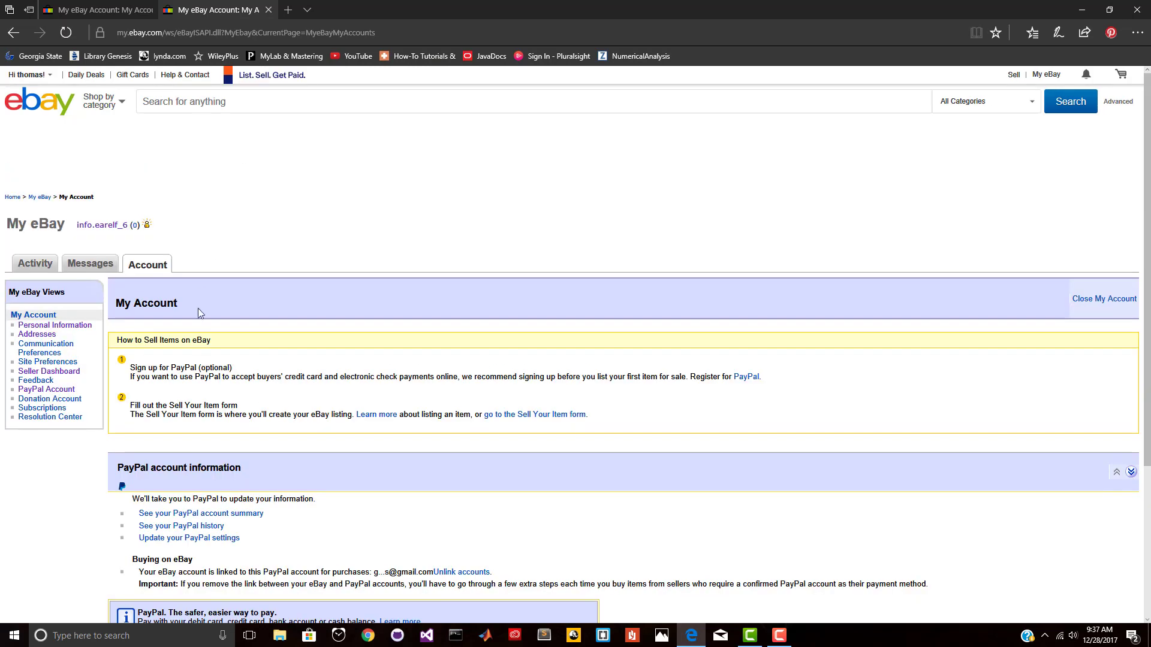
pyautogui.click(75, 327)
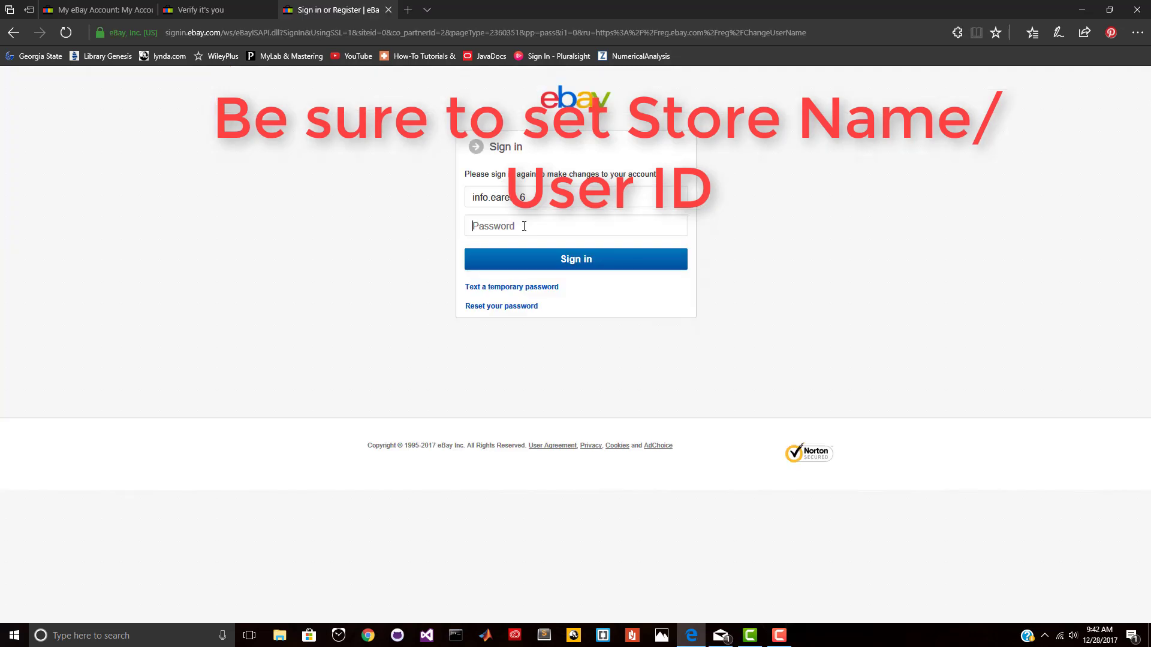
# - Sign in again with the account password and the texted verification PIN
pyautogui.click(524, 226)
pyautogui.write('****')
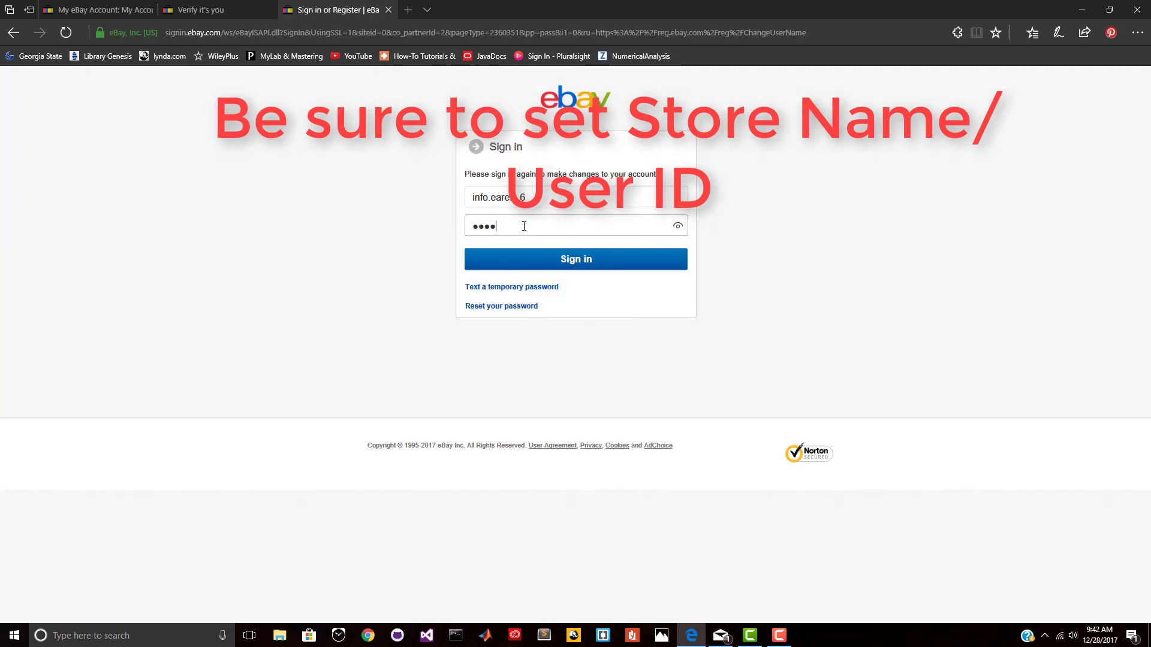
pyautogui.write('********')
pyautogui.press('Return')
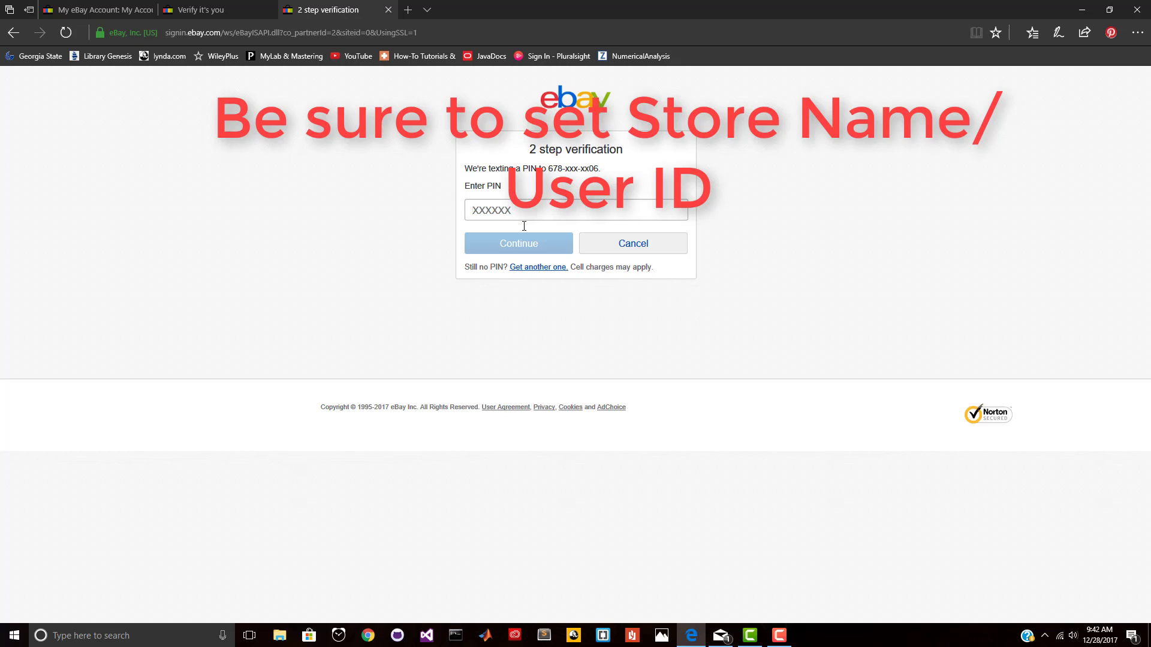
pyautogui.click(518, 213)
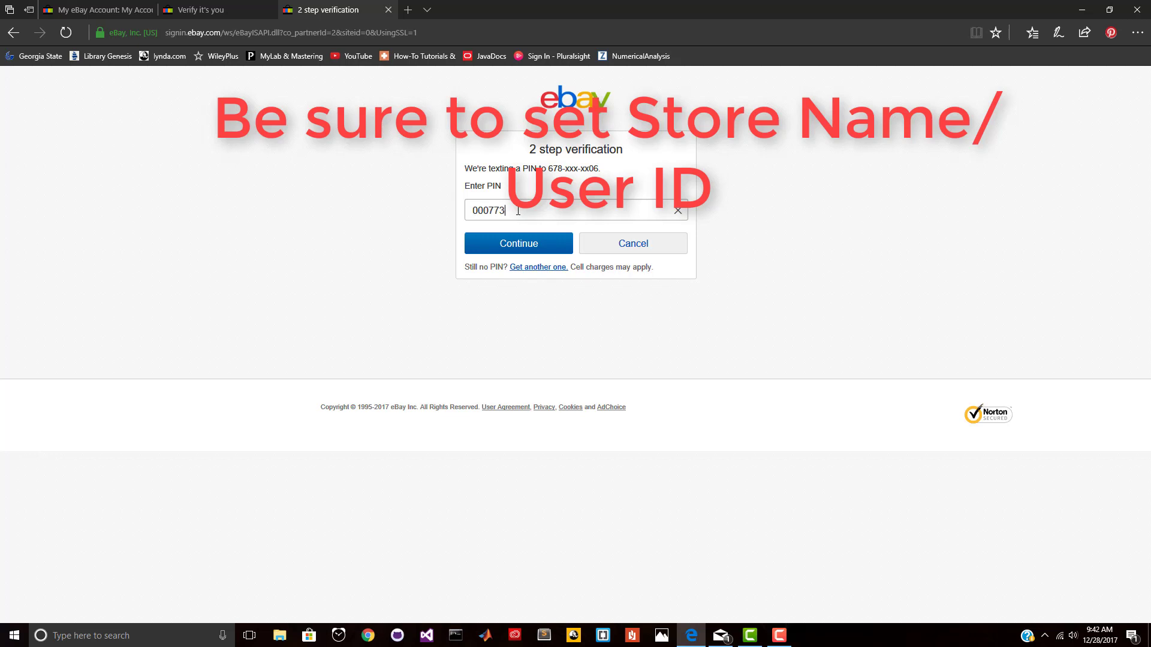
pyautogui.press('Return')
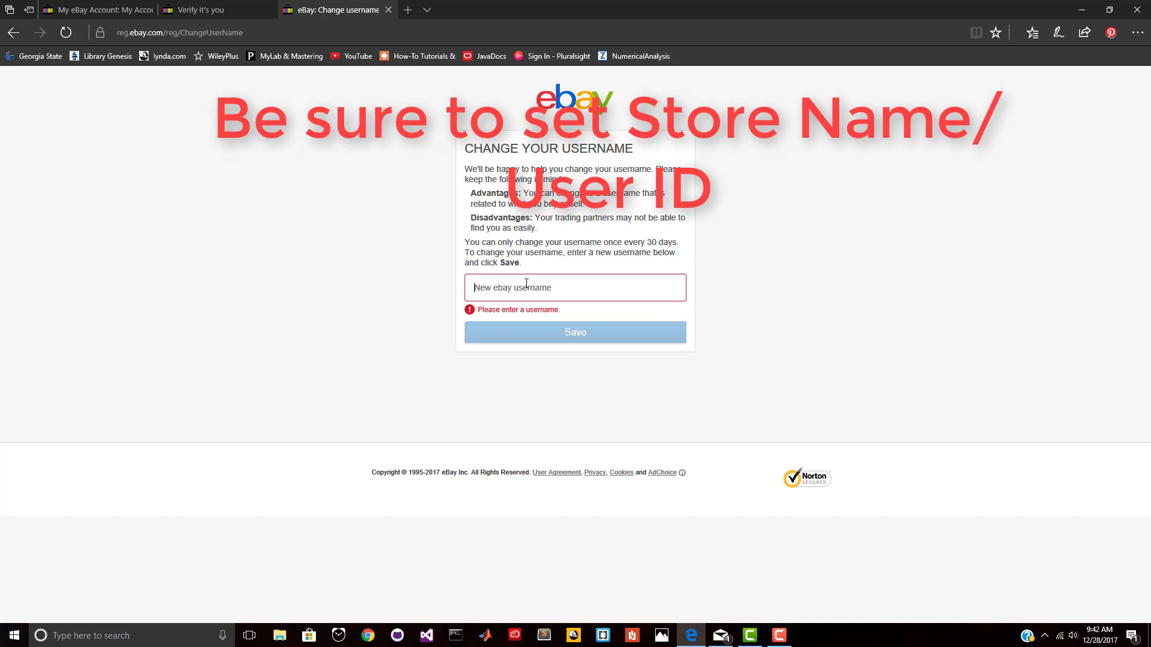
# - Save the new store name as the username and go to the My eBay summary
pyautogui.write('Ear')
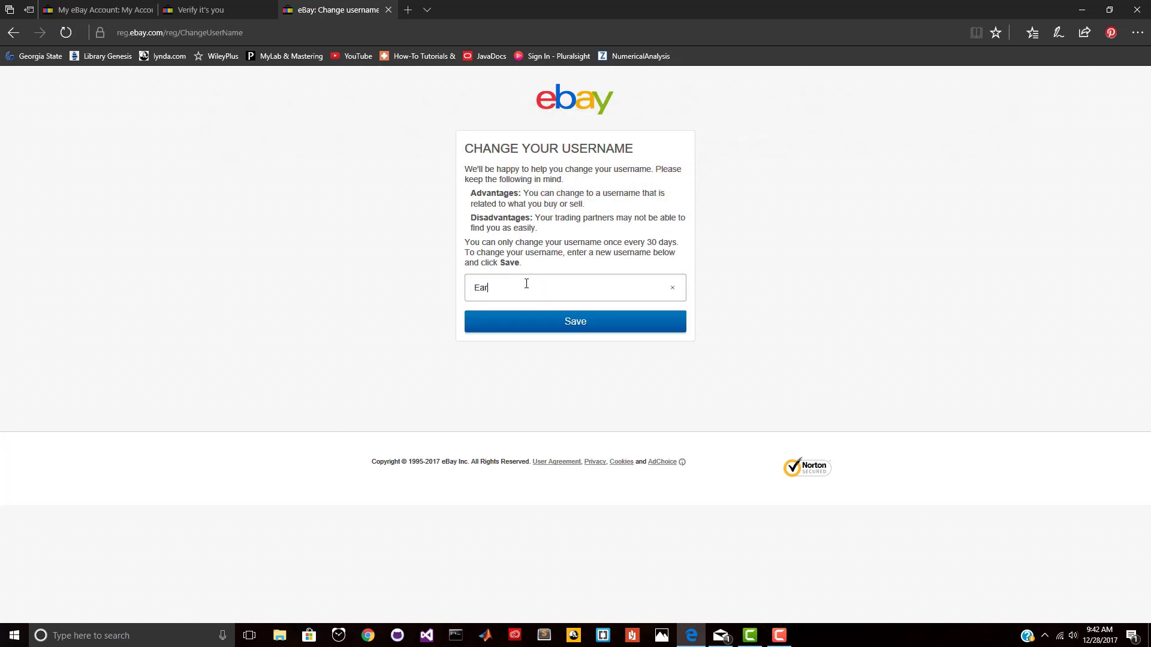
pyautogui.write('Elf')
pyautogui.click(576, 322)
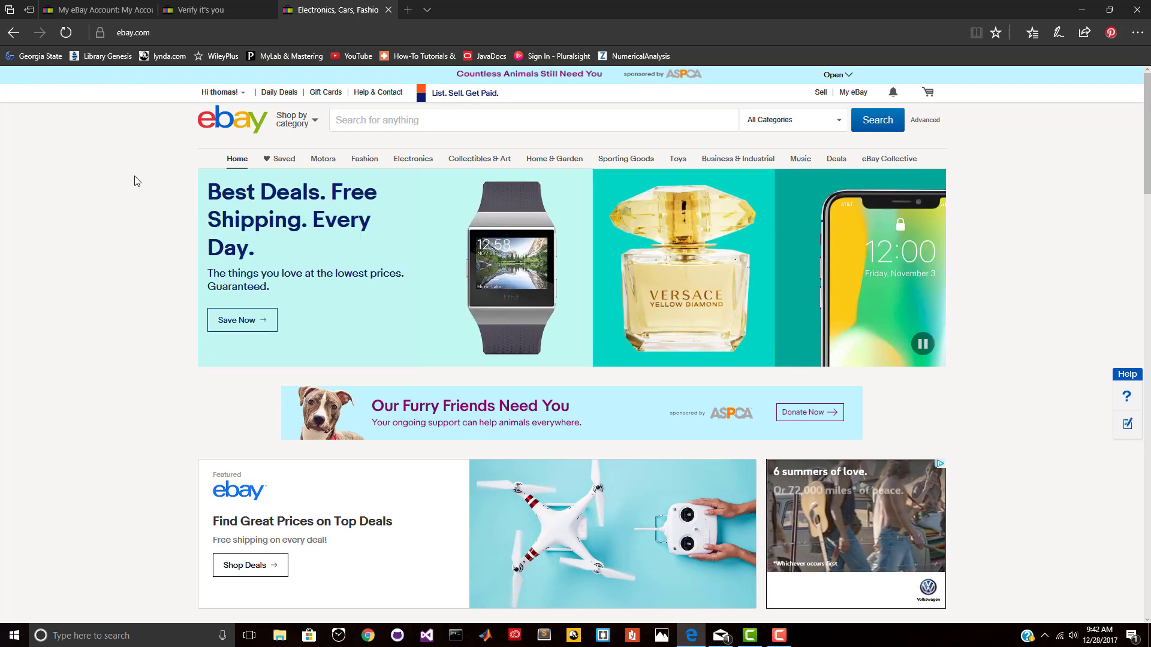
pyautogui.moveTo(861, 96)
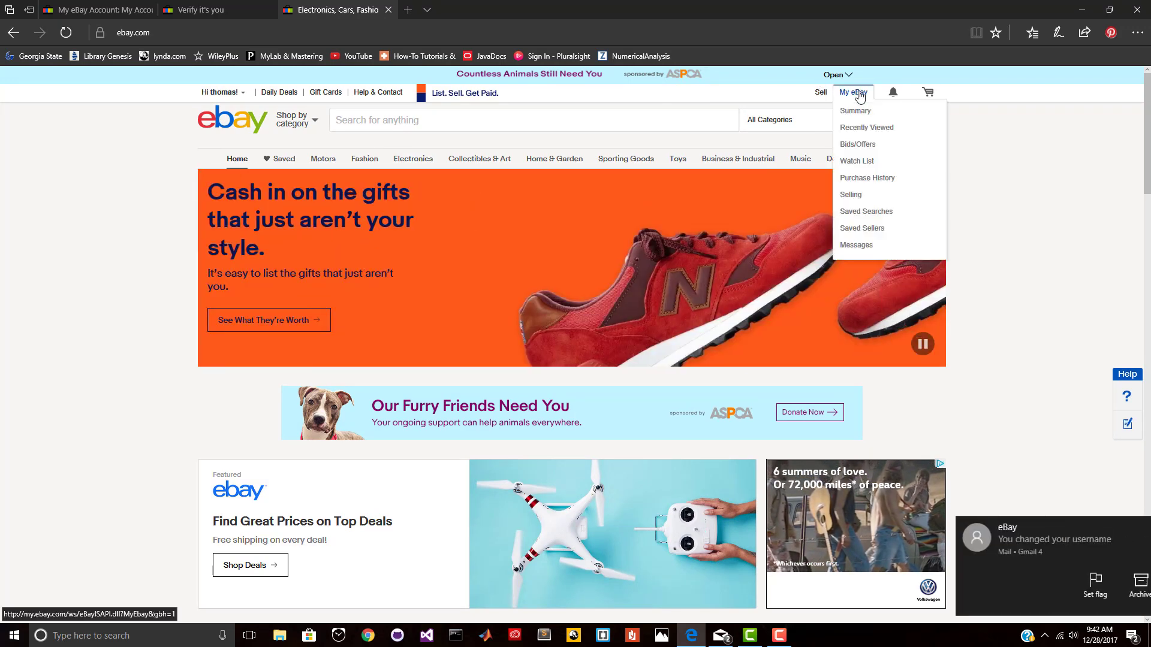
pyautogui.click(860, 94)
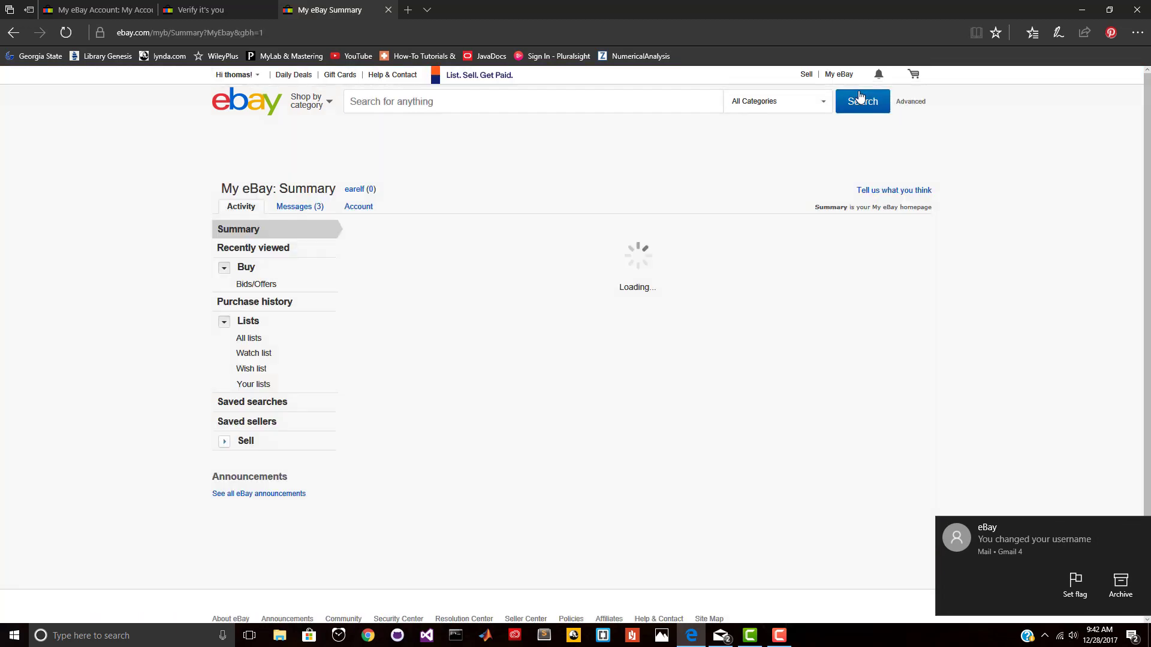
# - Check the summary shows the new username, then return to Account settings
pyautogui.scroll(-1, 415, 198)
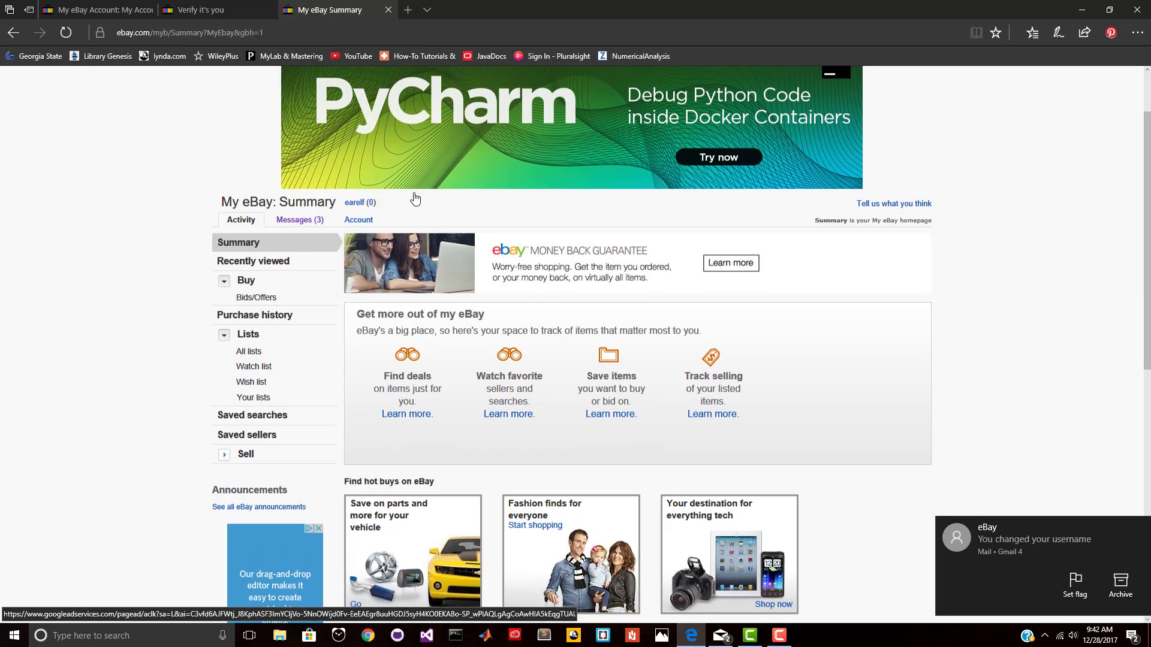
pyautogui.scroll(1, 415, 198)
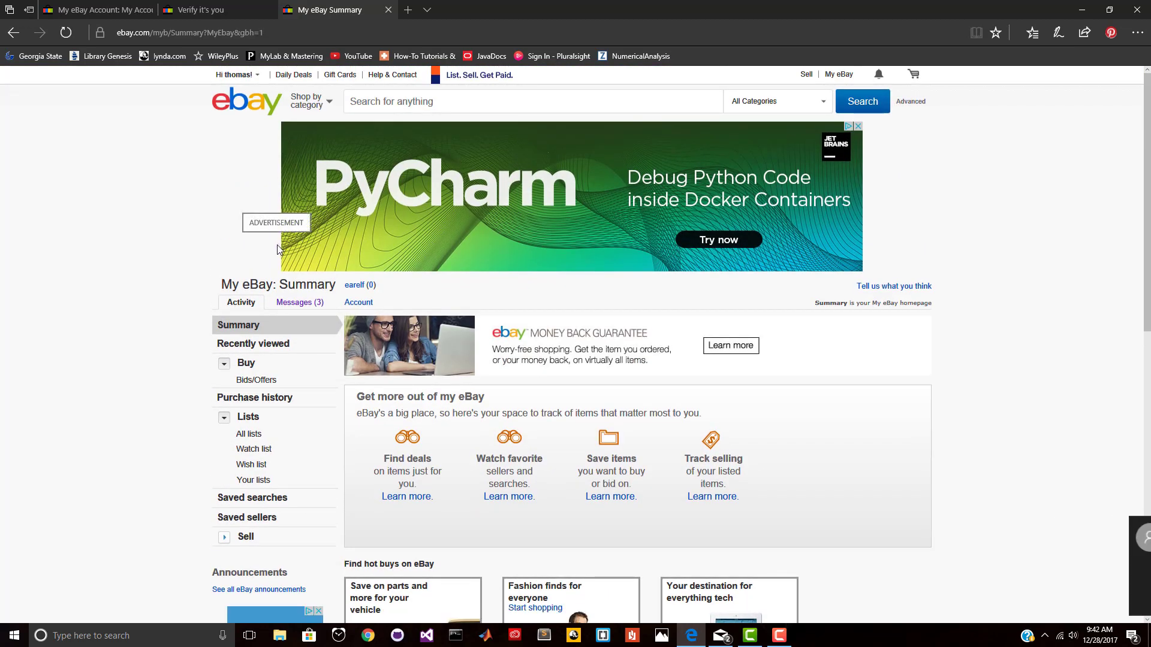
pyautogui.moveTo(237, 74)
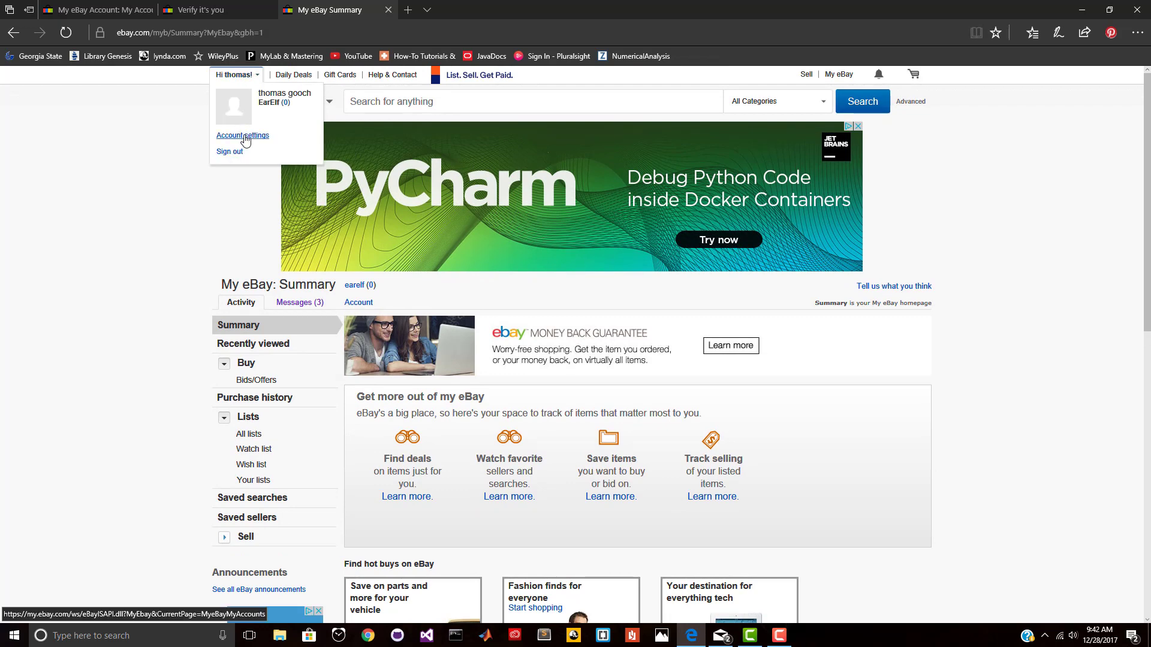
pyautogui.click(245, 137)
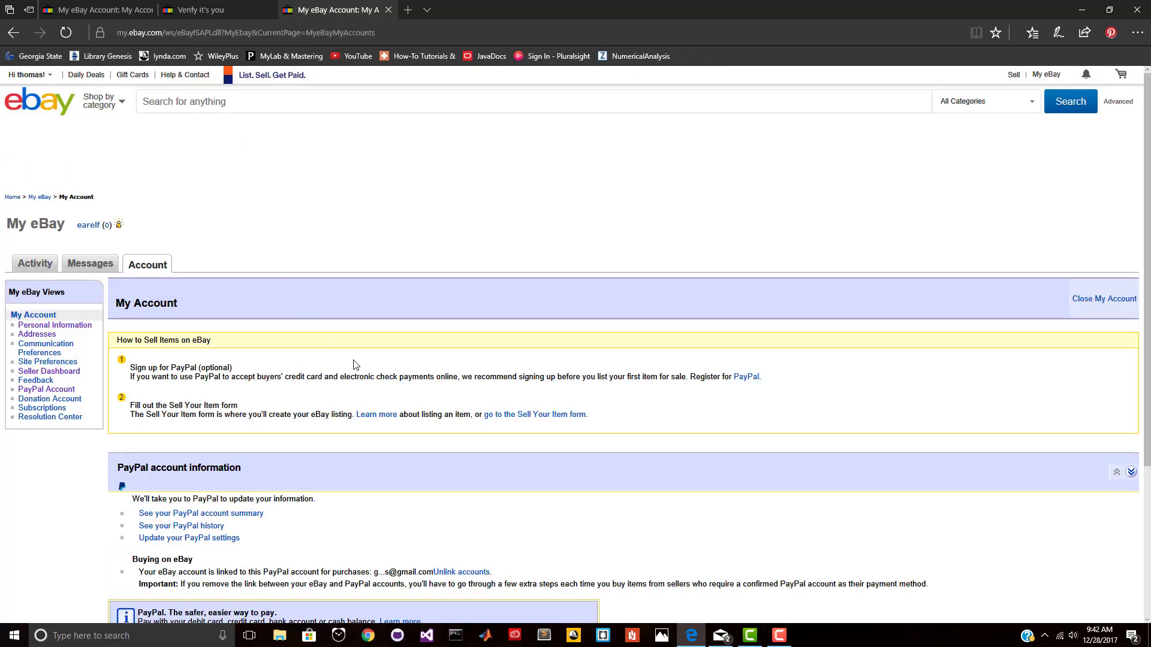
# - On Personal Information, choose to create a Telephone PIN after glancing at password change
pyautogui.click(66, 326)
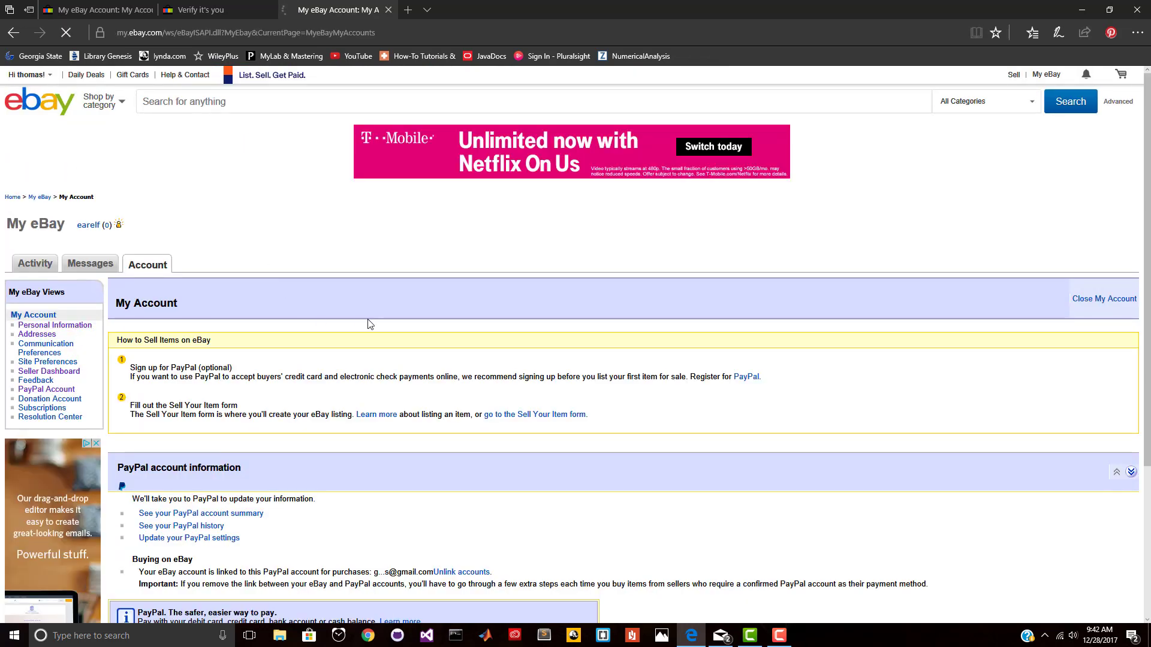
pyautogui.scroll(-1, 368, 323)
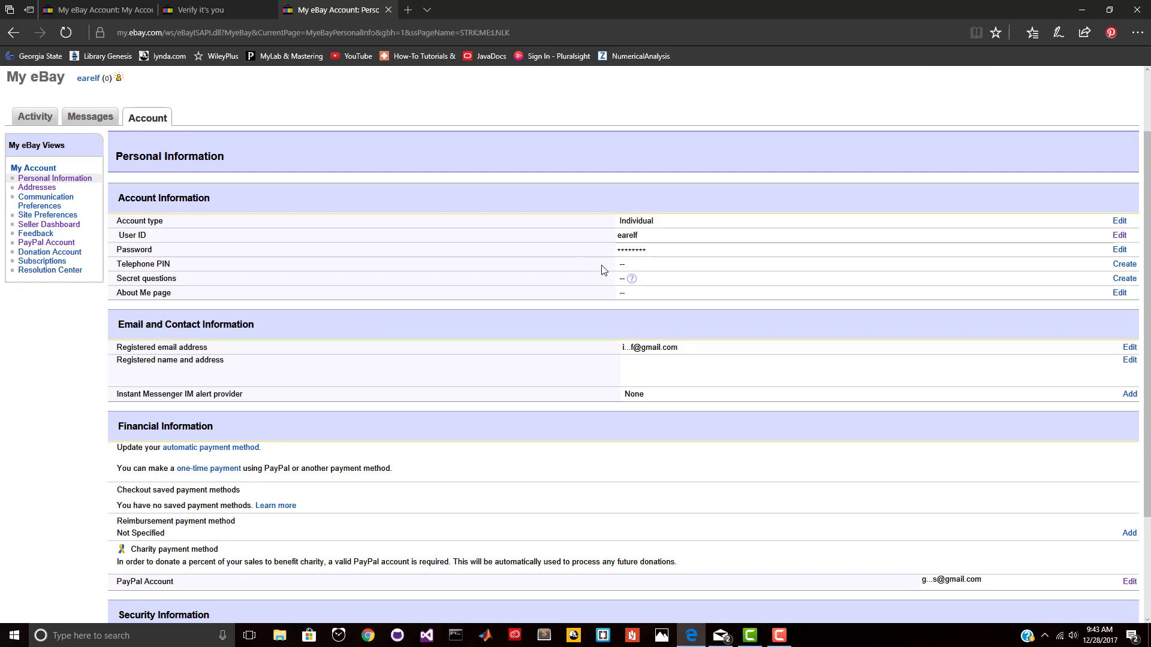
pyautogui.click(1119, 251)
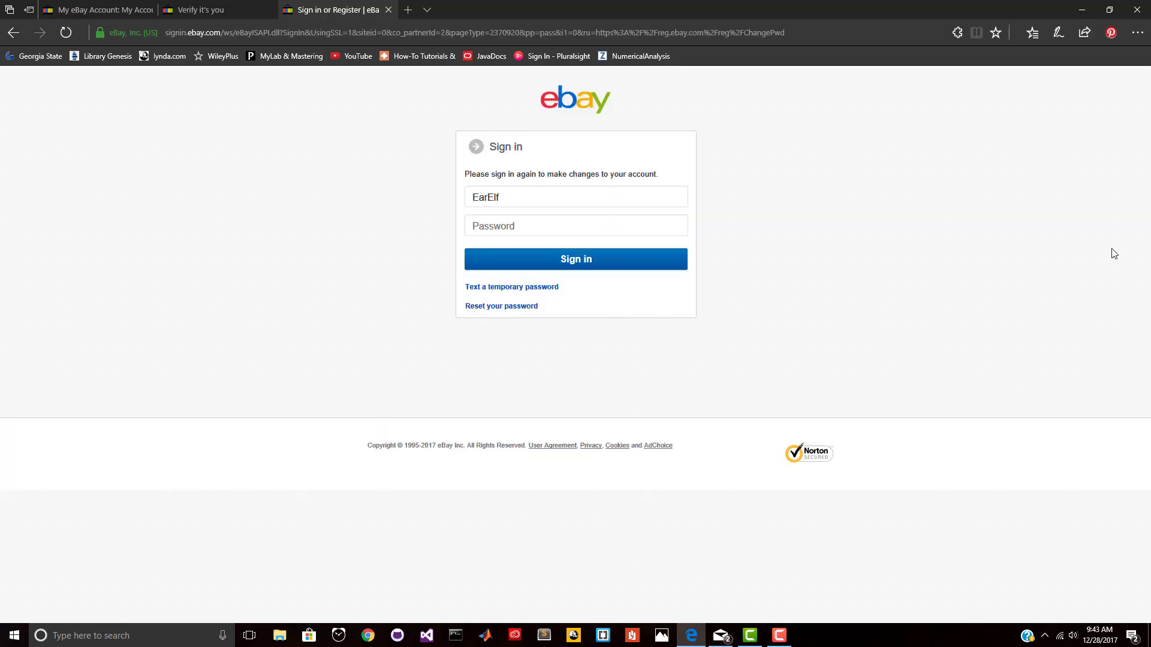
pyautogui.click(12, 34)
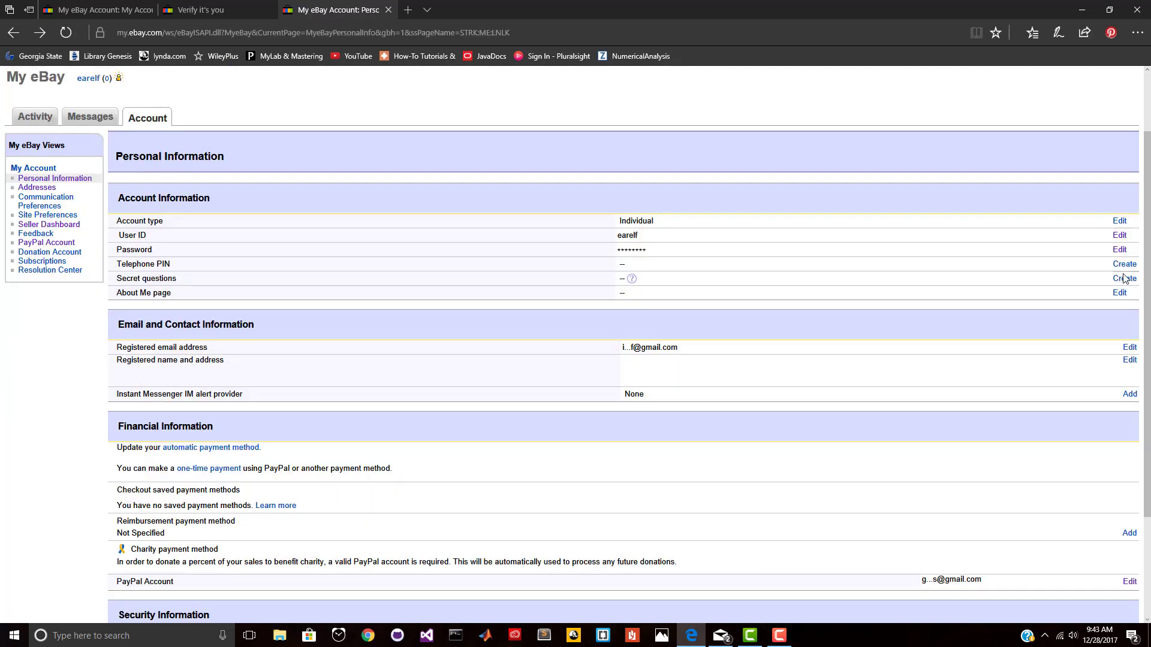
pyautogui.click(1124, 265)
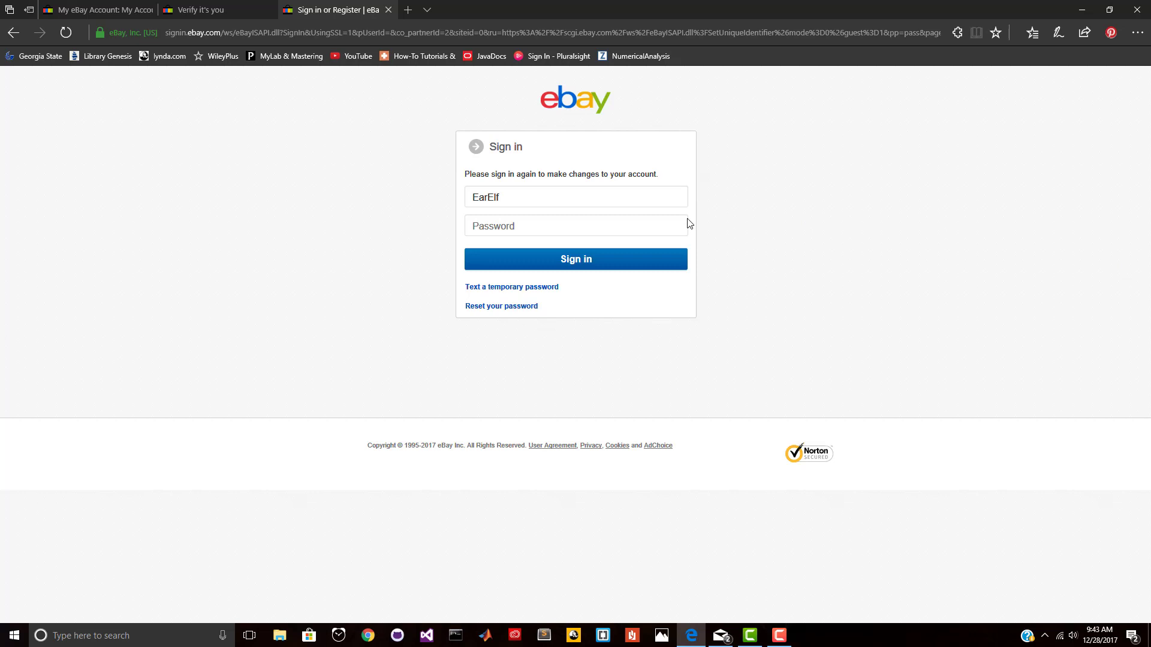
# - Re-authenticate with the account password and the texted verification PIN
pyautogui.click(591, 227)
pyautogui.write('•••••')
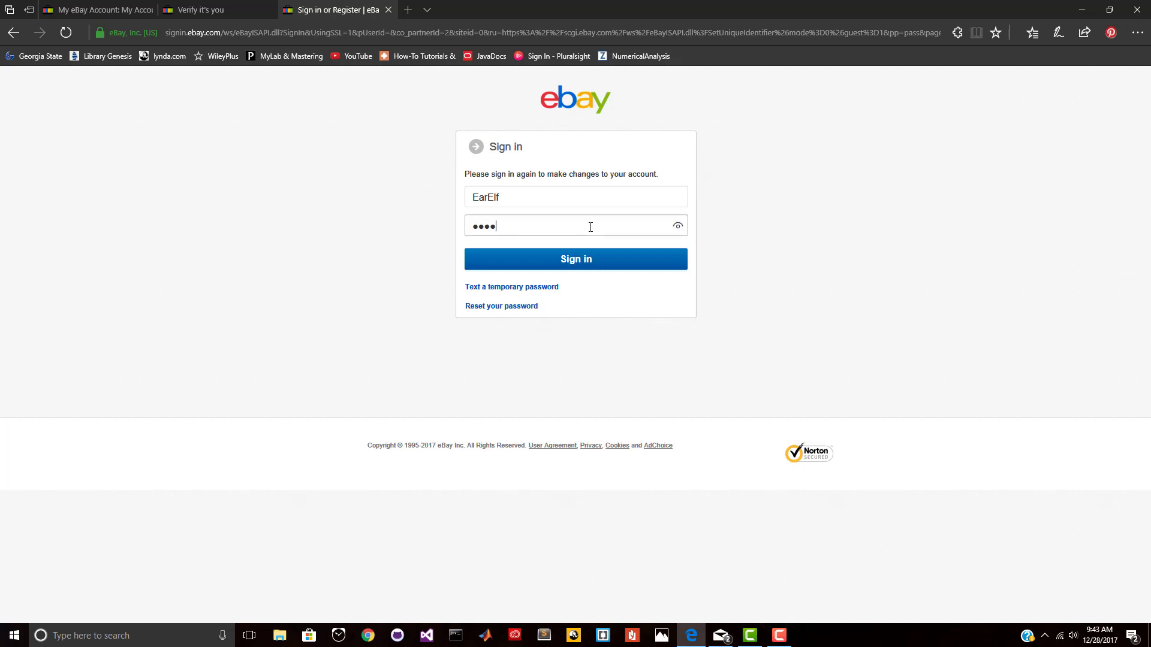
pyautogui.write('•••••••')
pyautogui.press('Return')
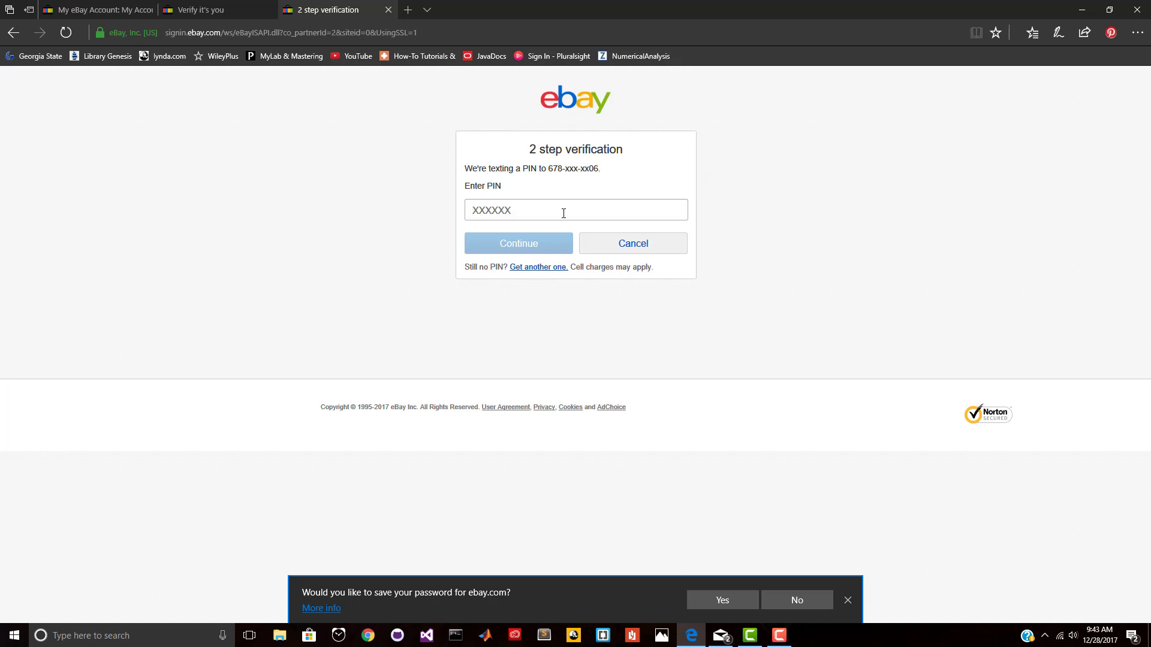
pyautogui.click(554, 207)
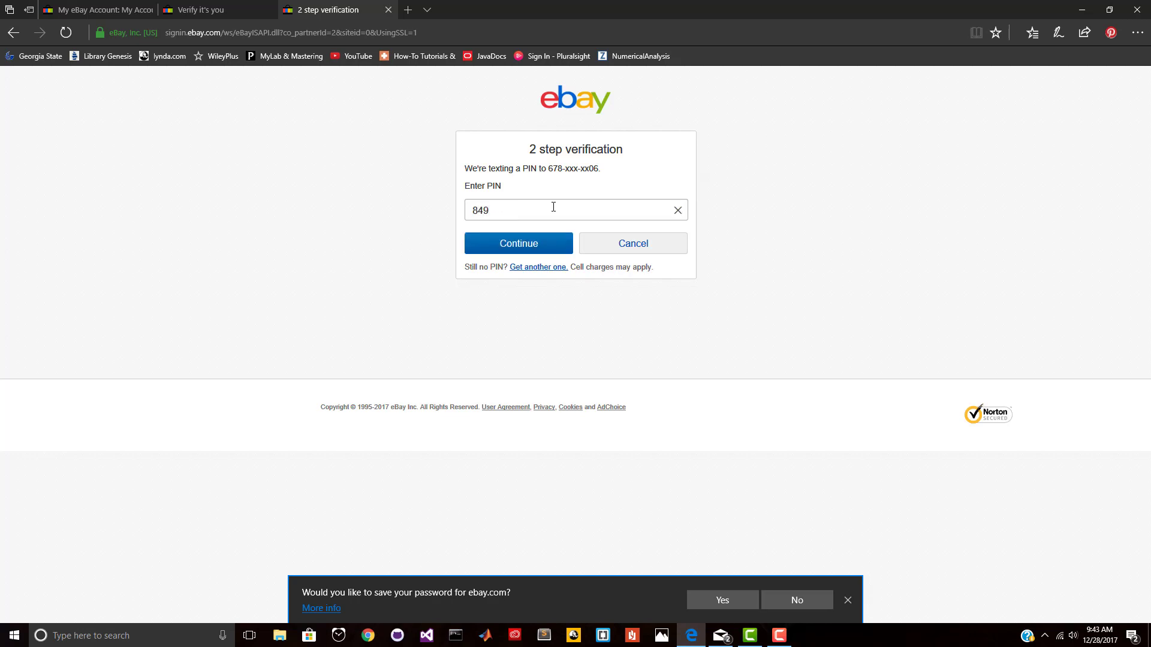
pyautogui.press('Return')
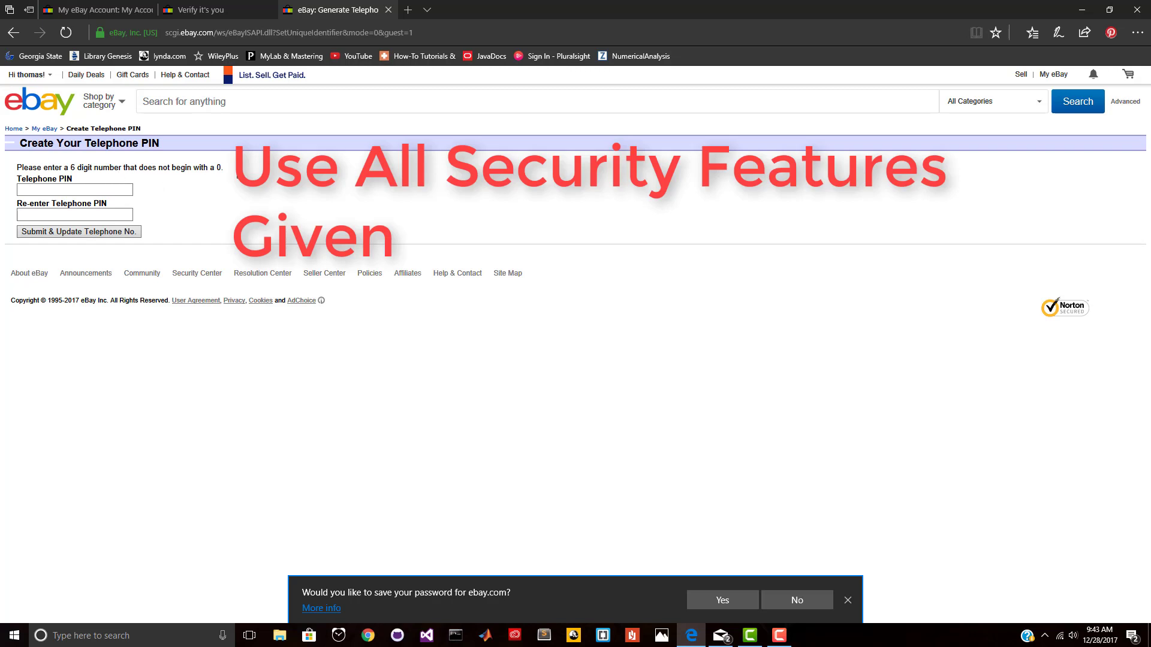
# - Enter a six-digit telephone PIN, confirm it, and submit it
pyautogui.click(57, 190)
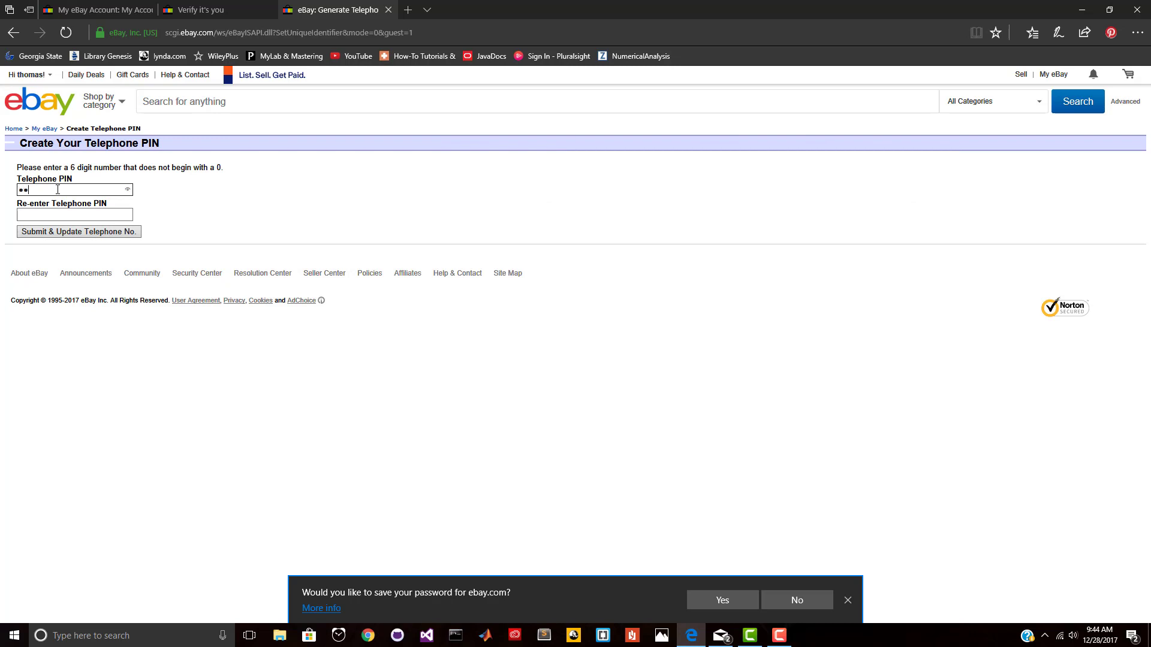
pyautogui.click(67, 211)
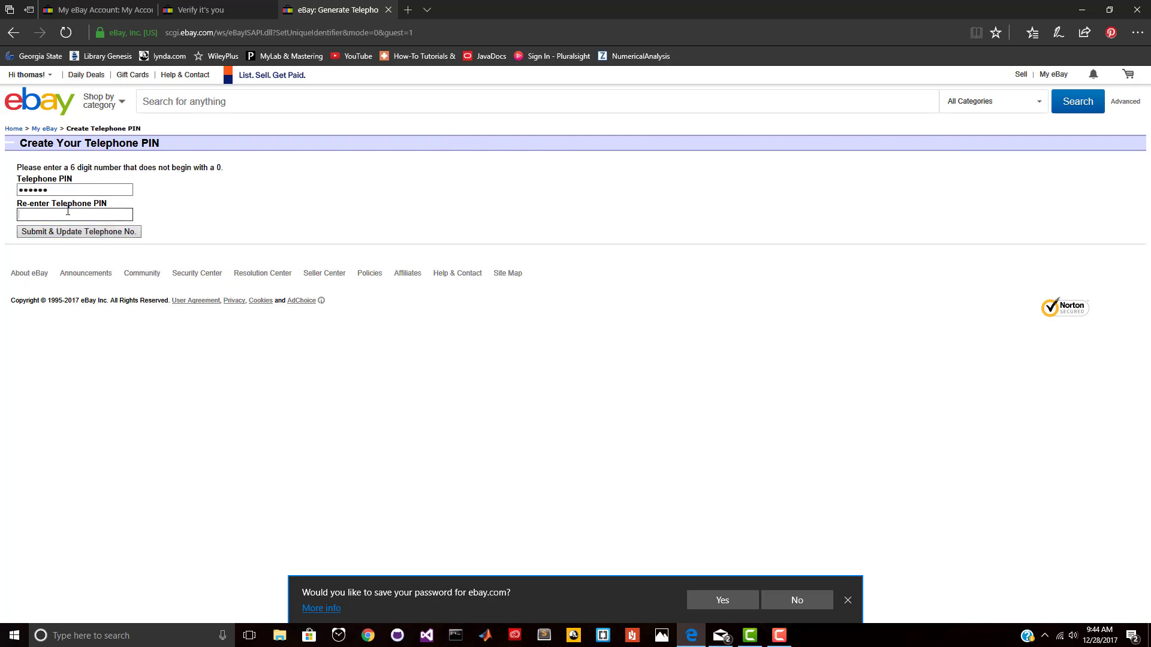
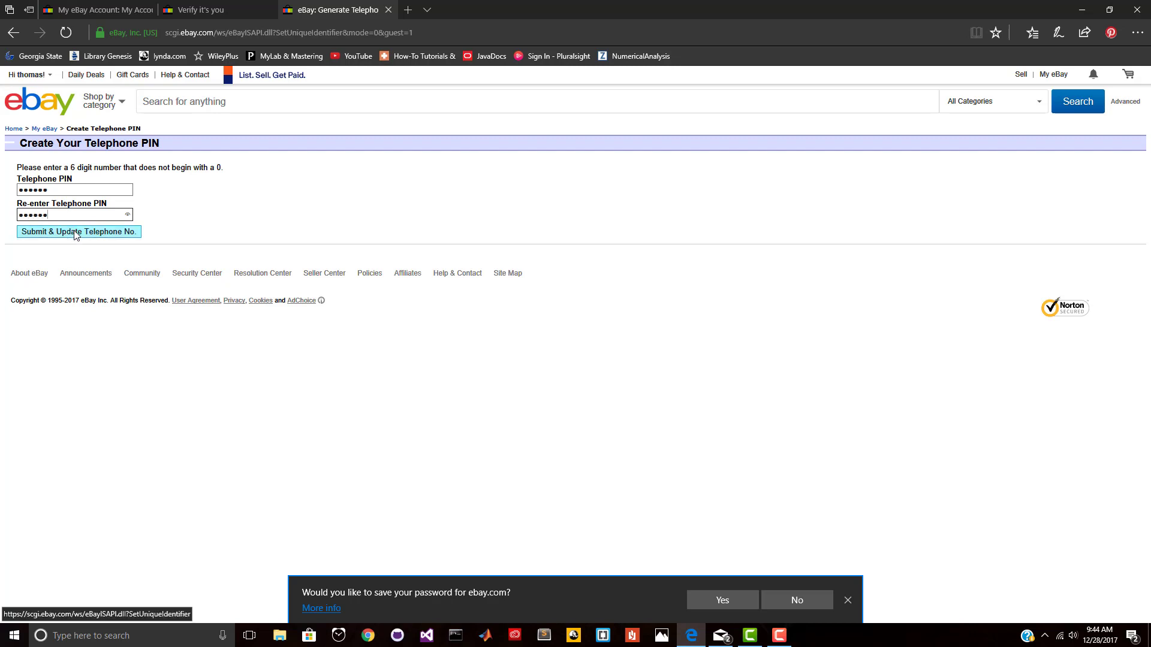
pyautogui.click(76, 233)
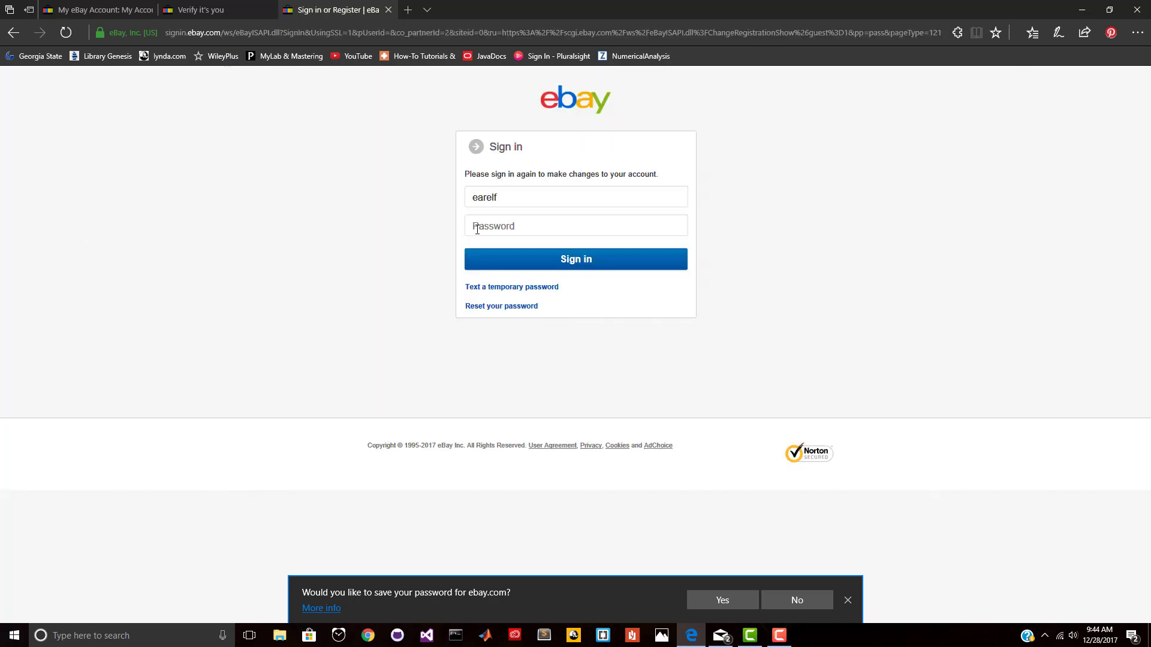
# - Sign in again with the account password and the texted verification PIN
pyautogui.click(489, 228)
pyautogui.write('****')
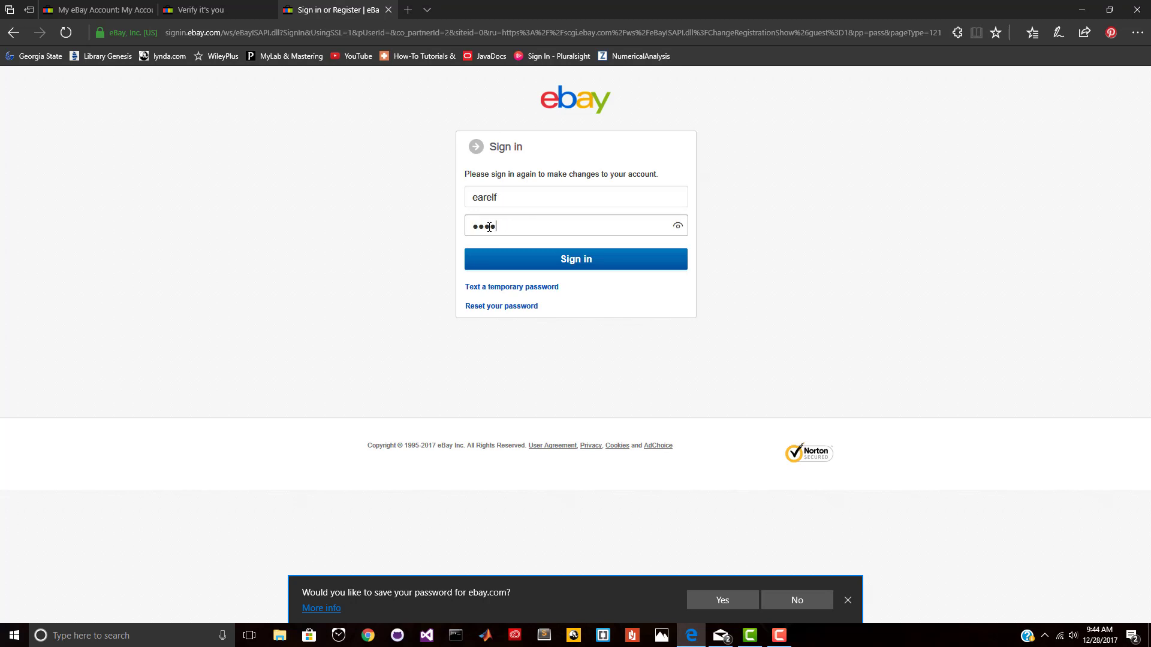
pyautogui.write('********')
pyautogui.press('Return')
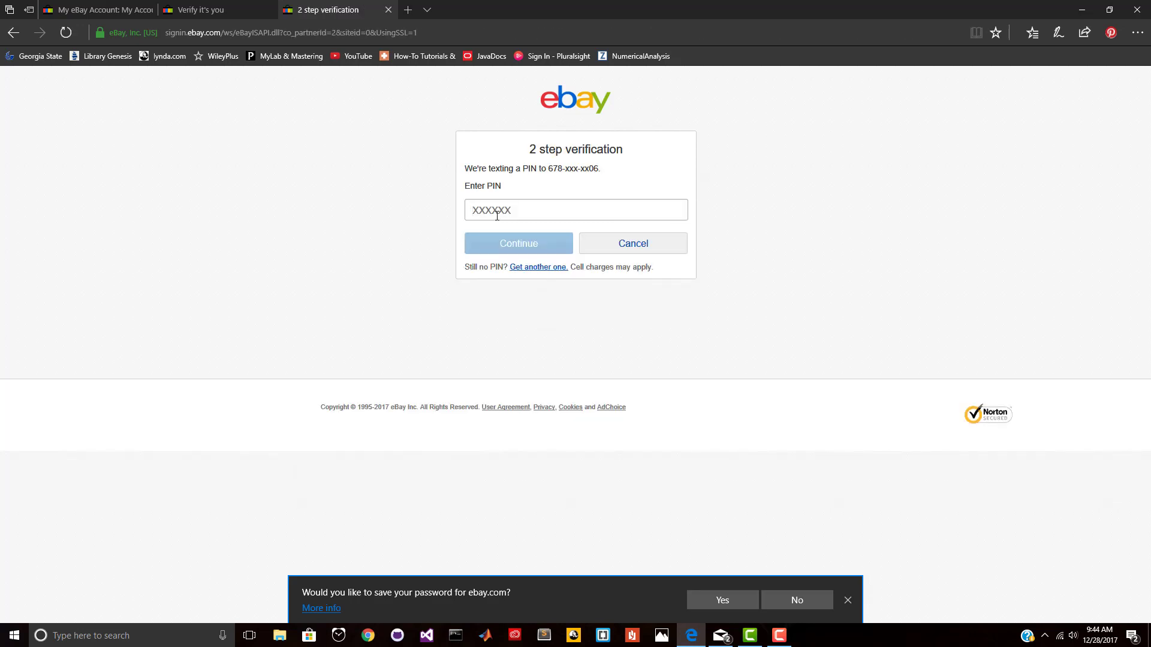
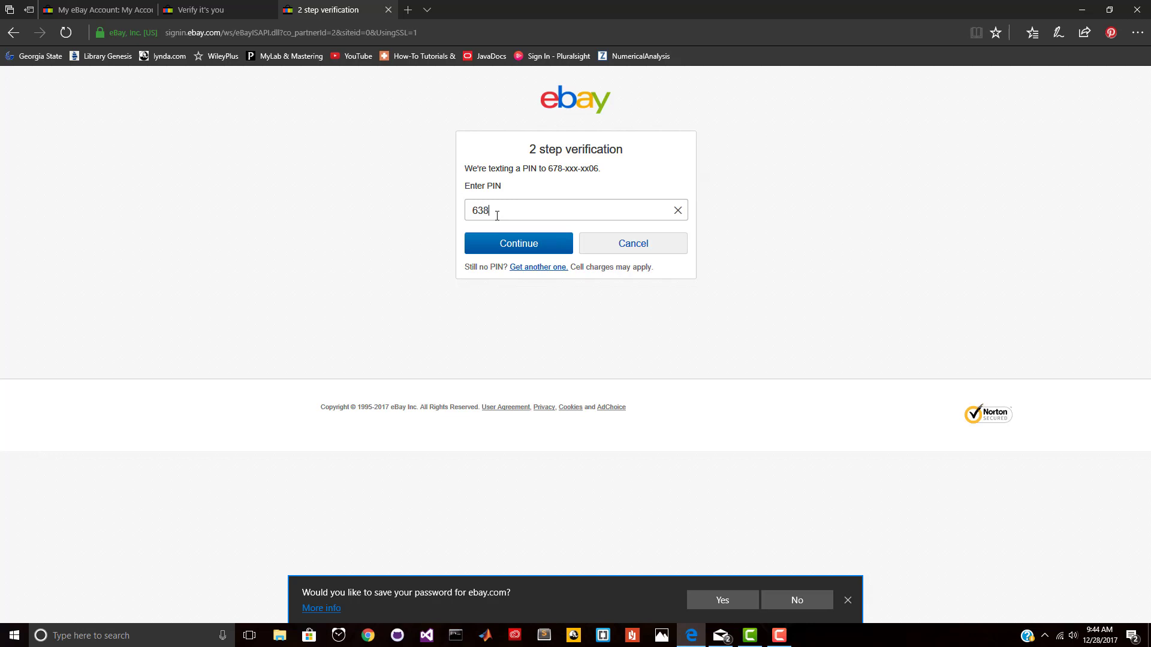
pyautogui.press('Return')
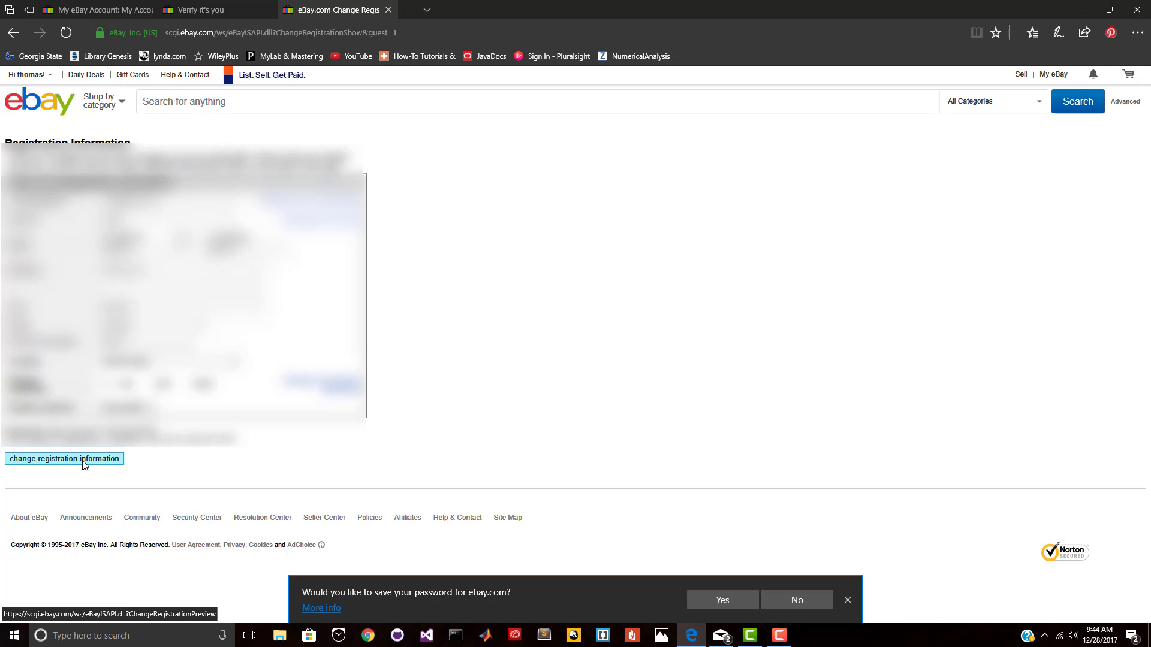
# - Update the registration information, confirm the contact details, and answer the save-password prompt
pyautogui.click(83, 462)
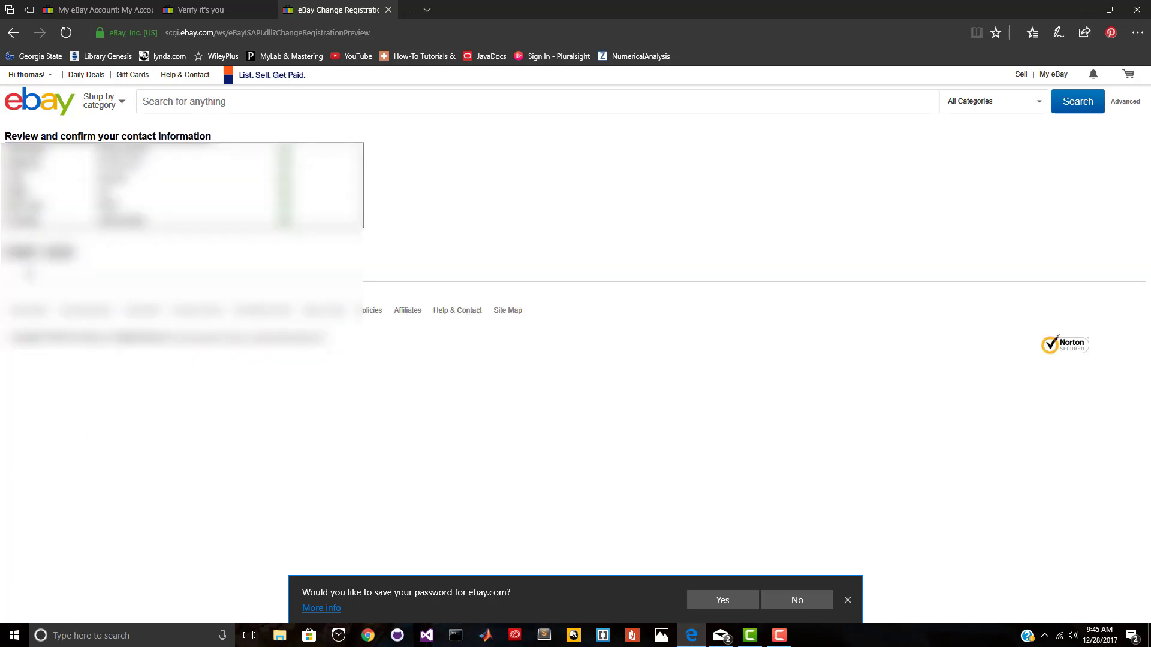
pyautogui.click(21, 252)
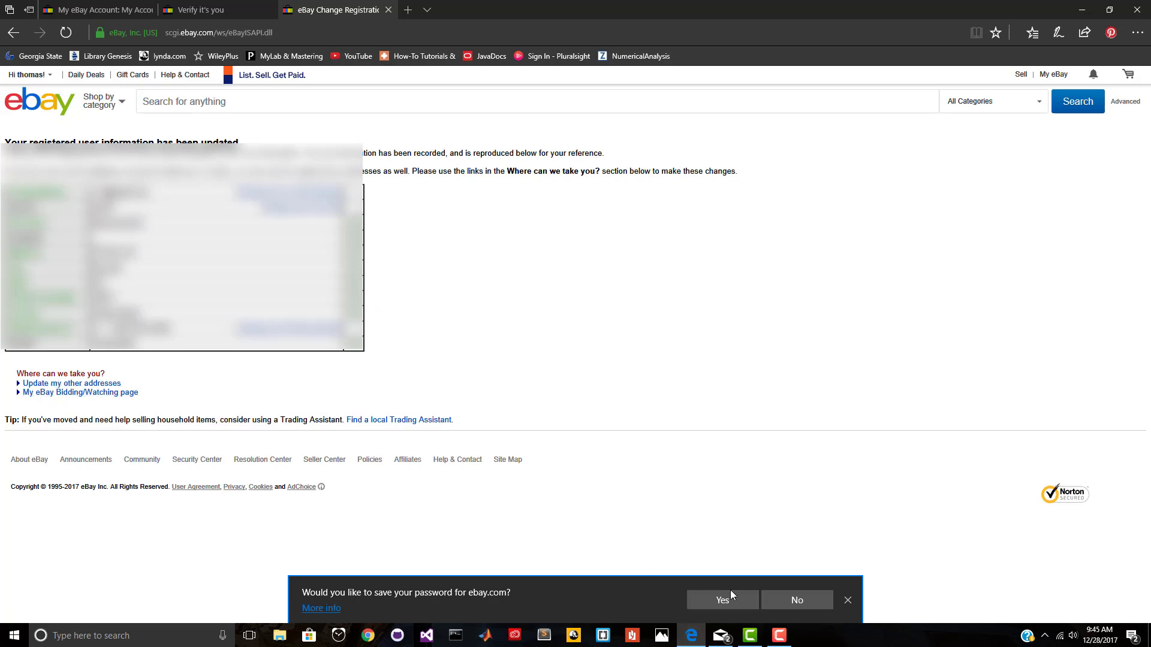
pyautogui.click(847, 600)
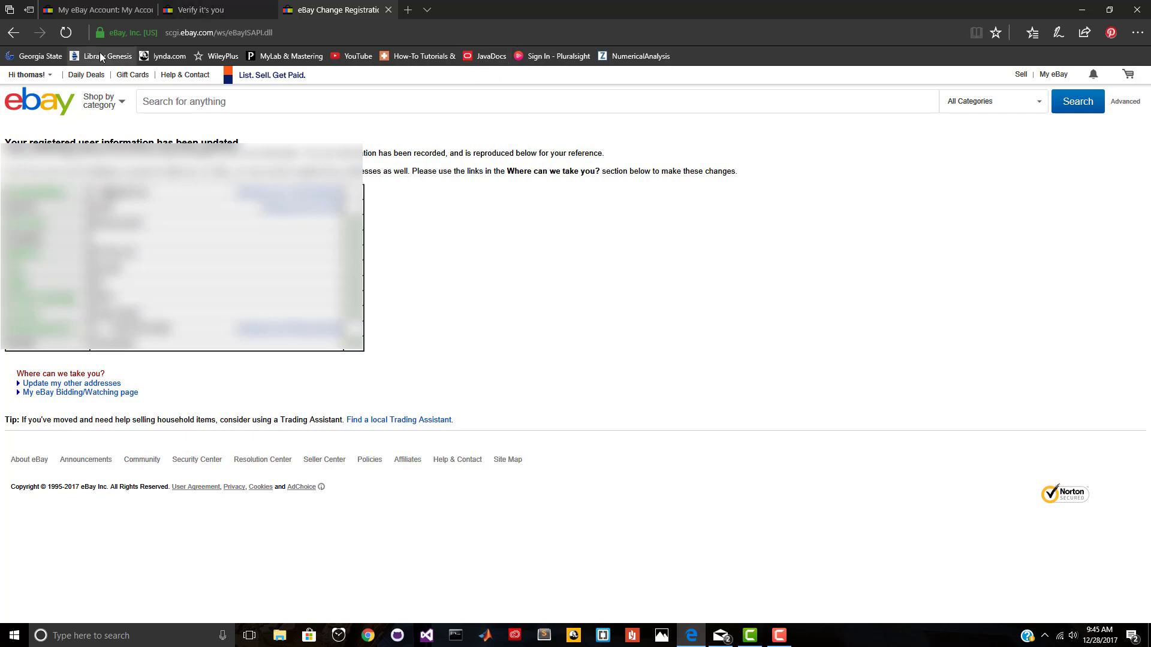
# - From Account settings > Personal Information, choose to create secret questions
pyautogui.moveTo(49, 80)
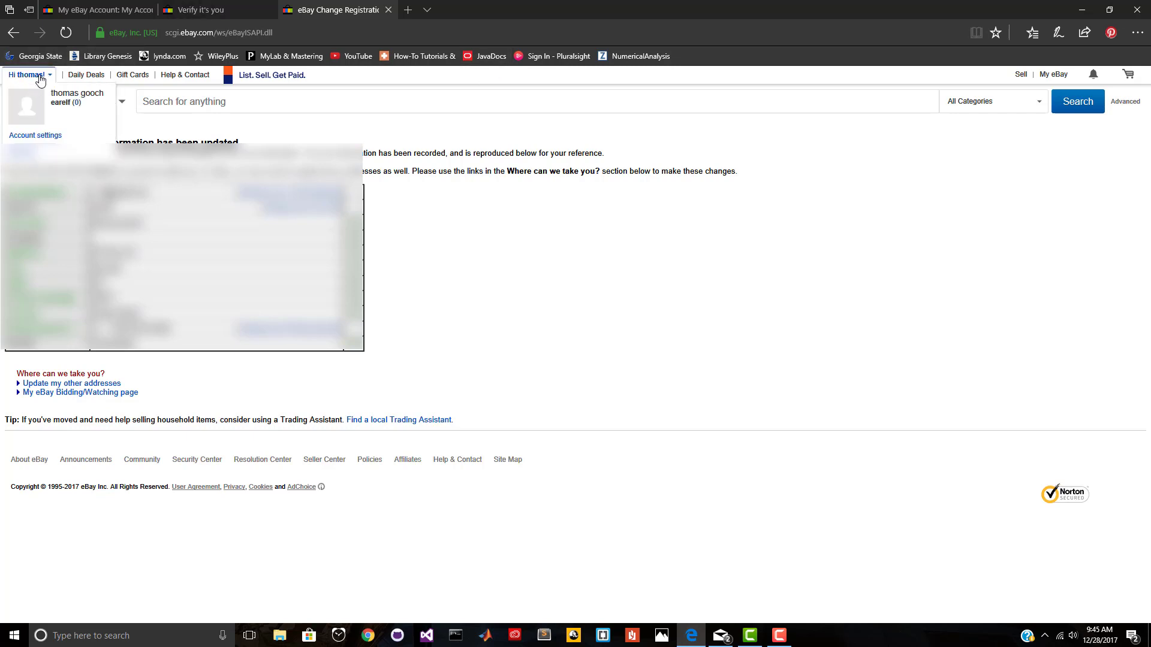
pyautogui.click(35, 136)
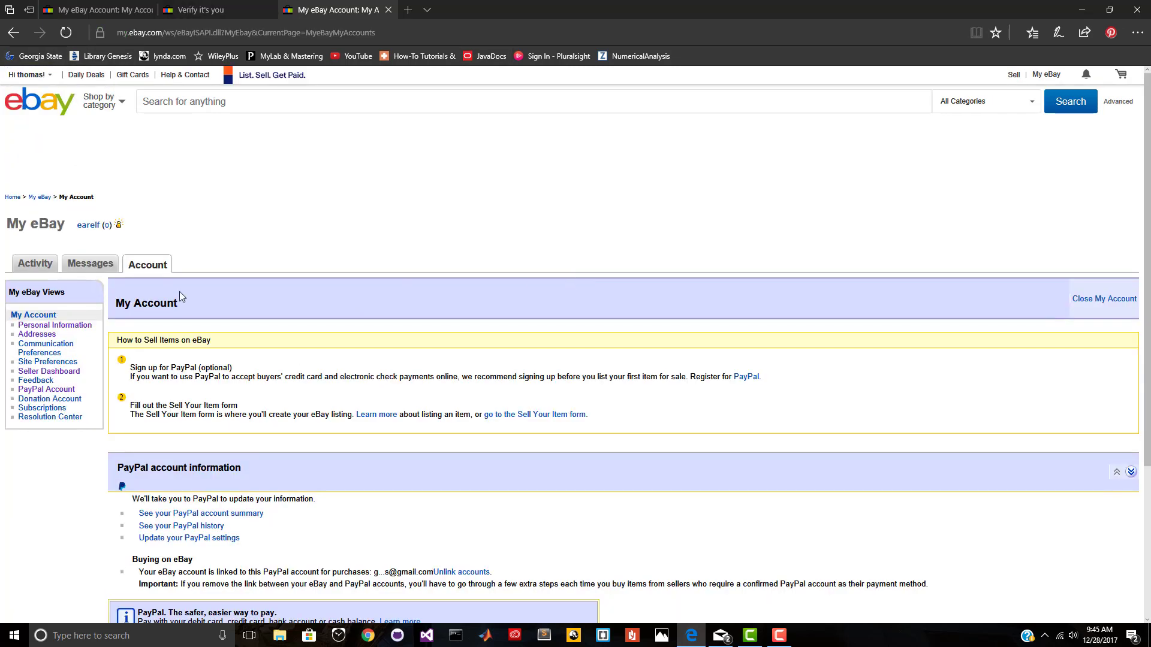
pyautogui.click(54, 325)
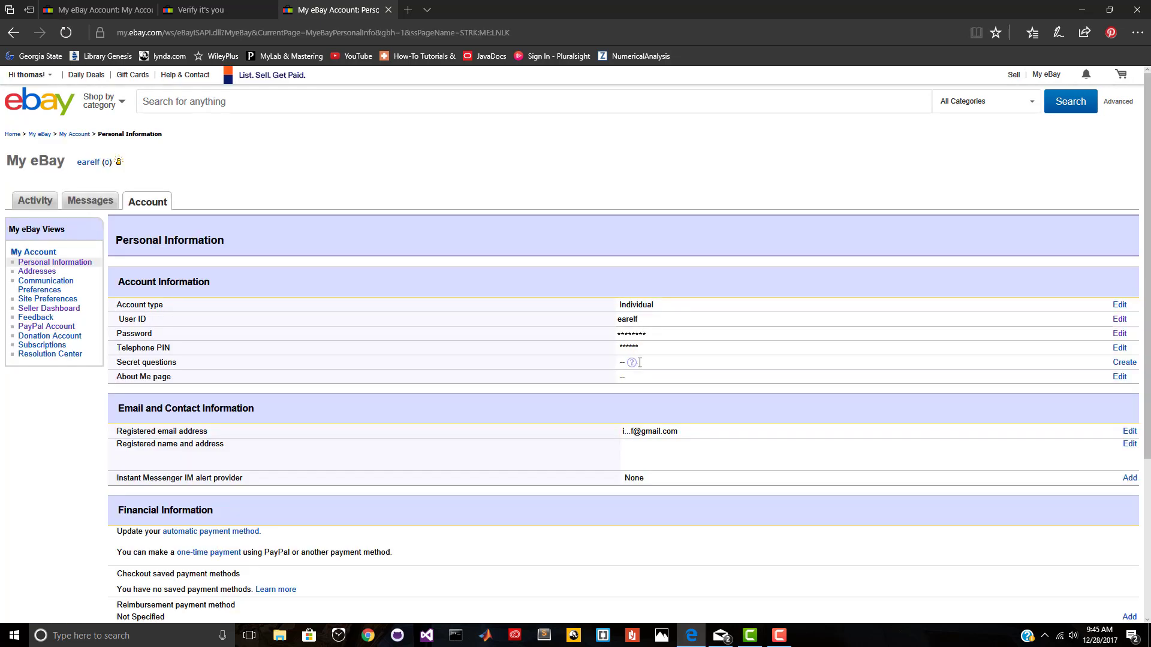
pyautogui.click(1127, 364)
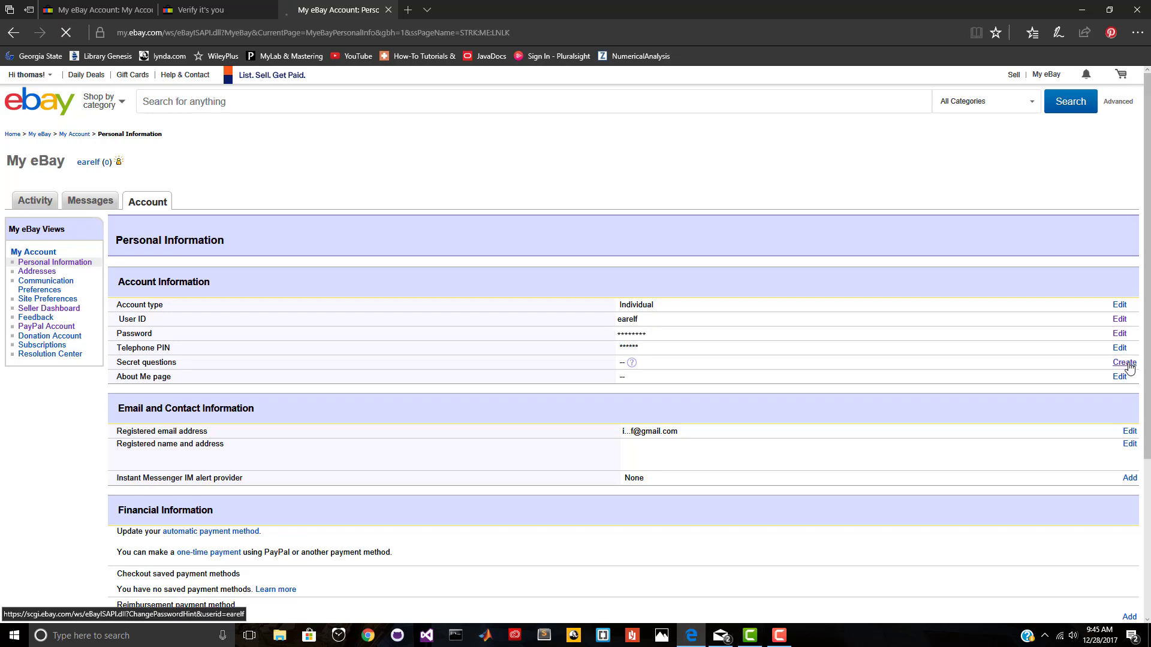
# - Sign in again, retry the rejected verification PIN, and open the first secret-question list
pyautogui.click(534, 226)
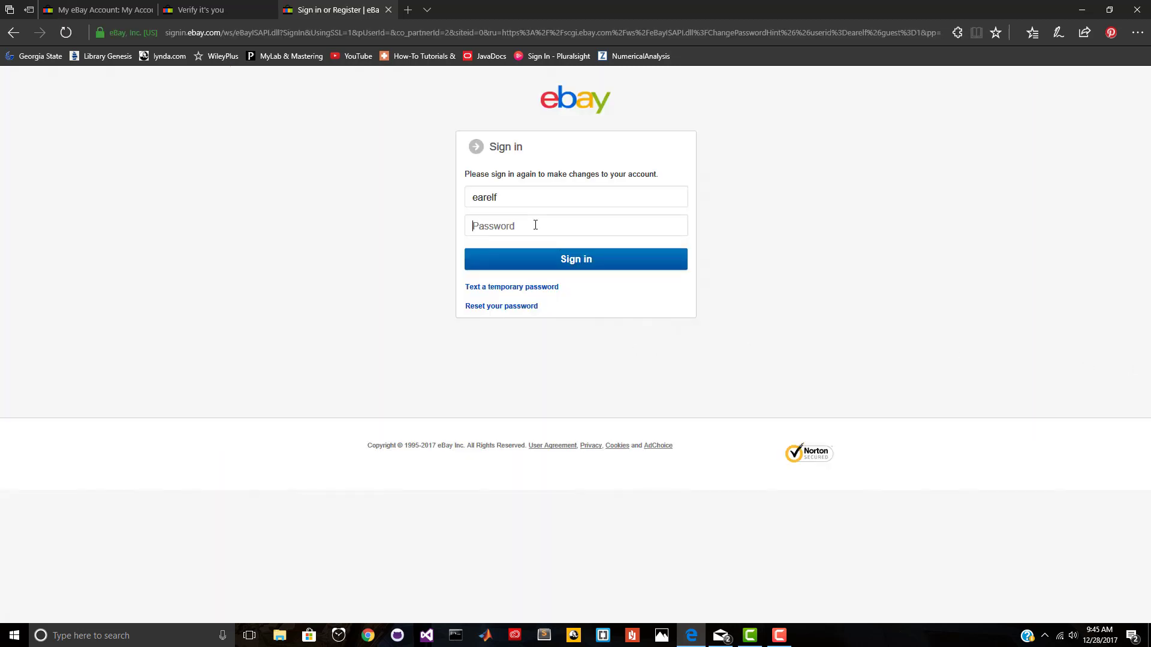
pyautogui.write('****')
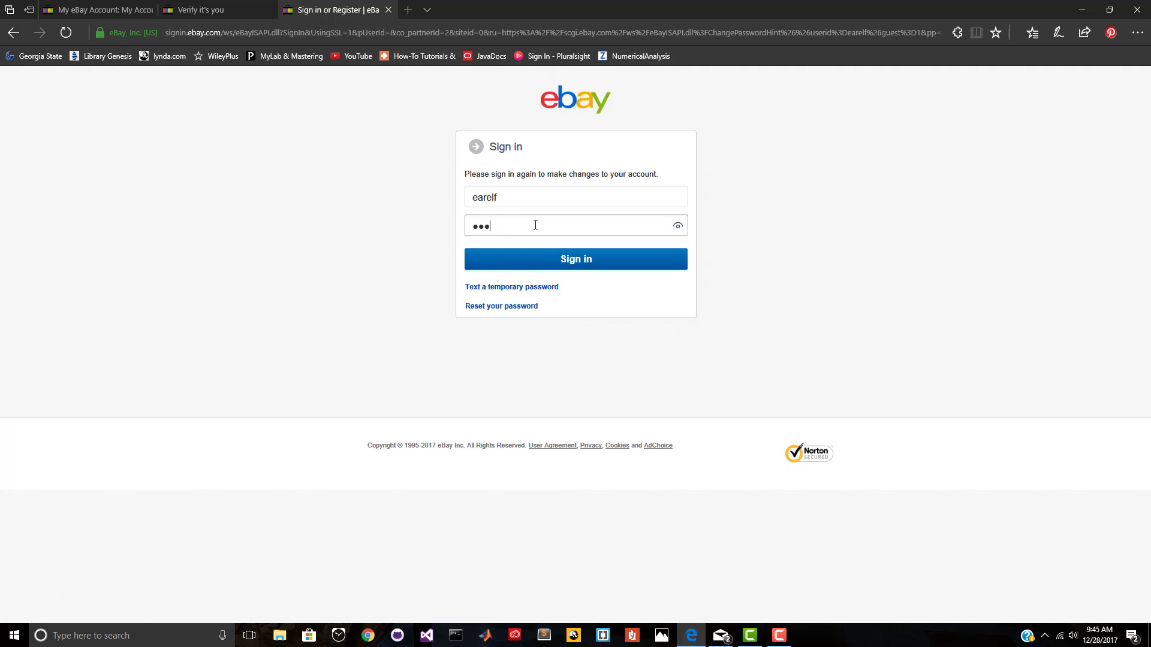
pyautogui.write('********')
pyautogui.press('Return')
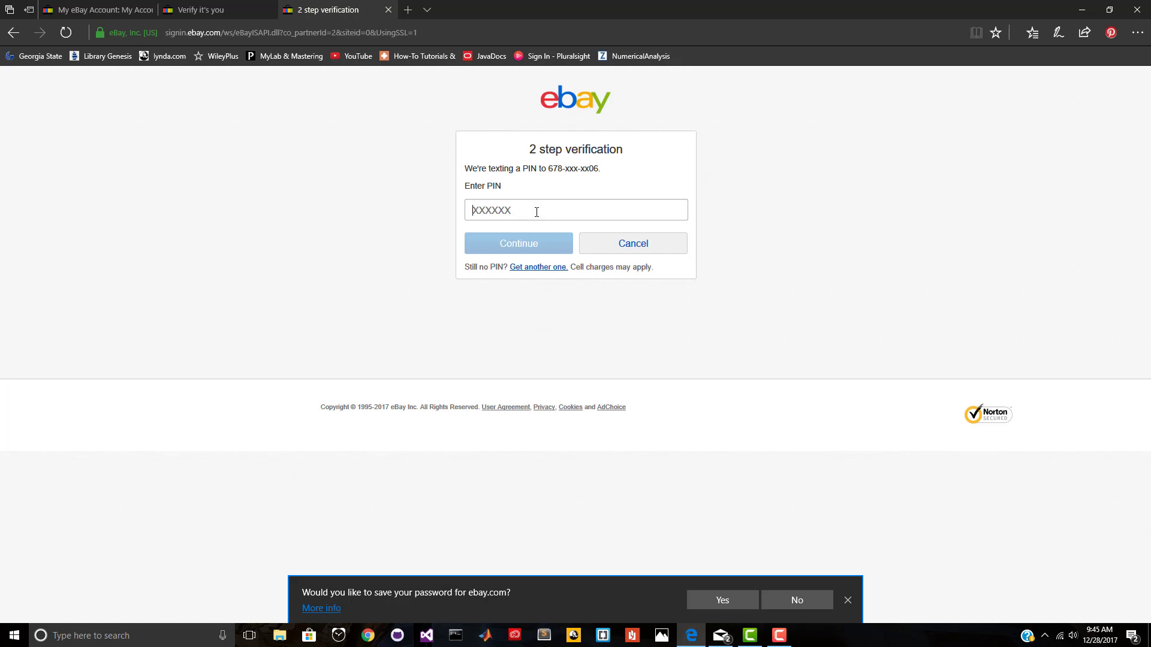
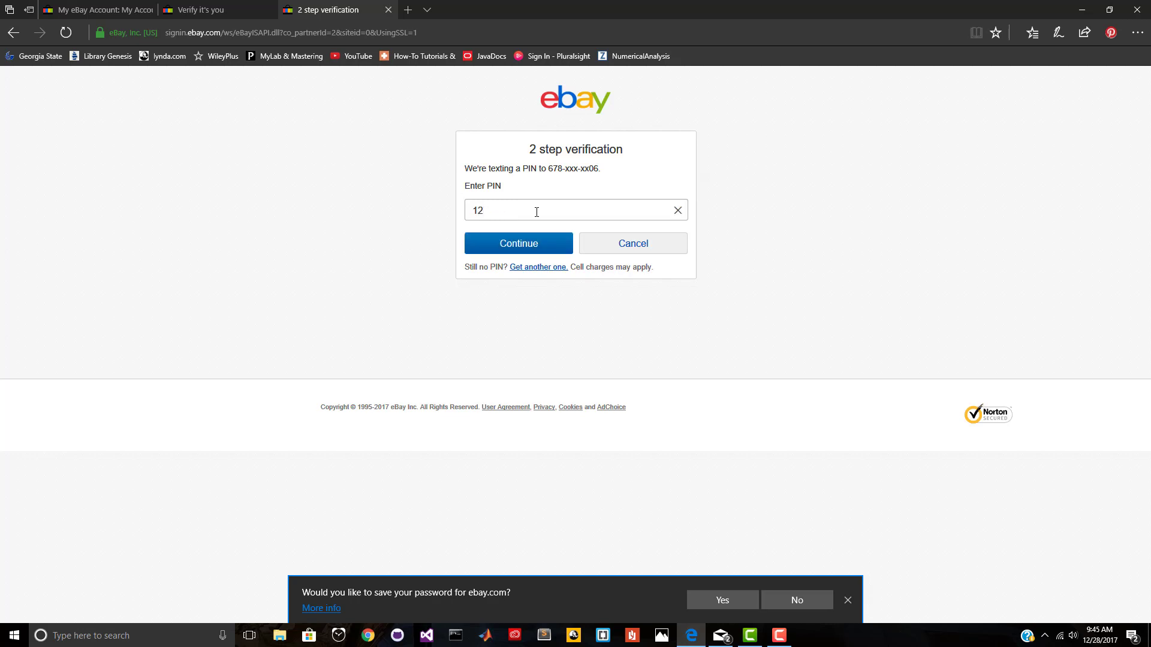
pyautogui.press('Return')
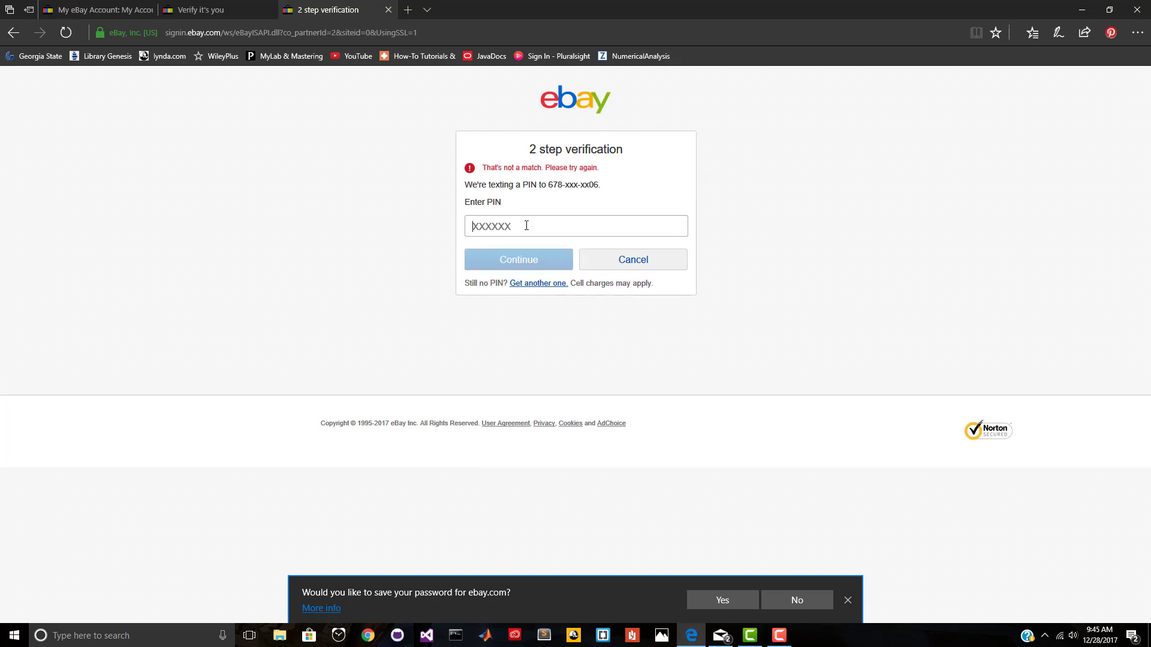
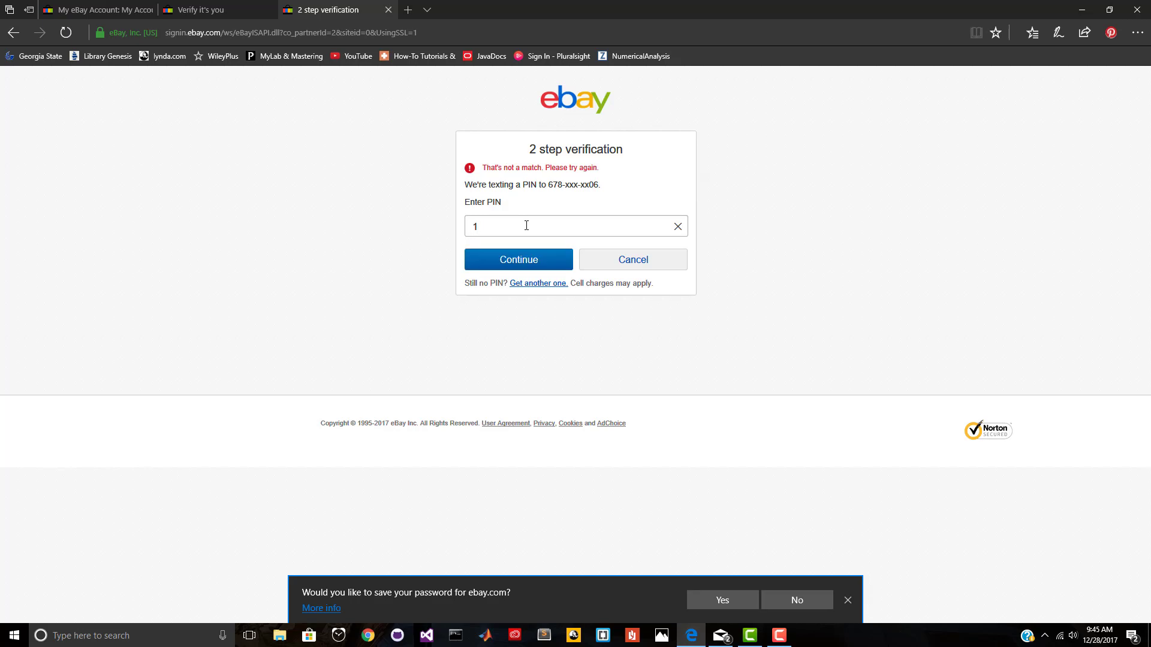
pyautogui.press('Return')
pyautogui.click(523, 208)
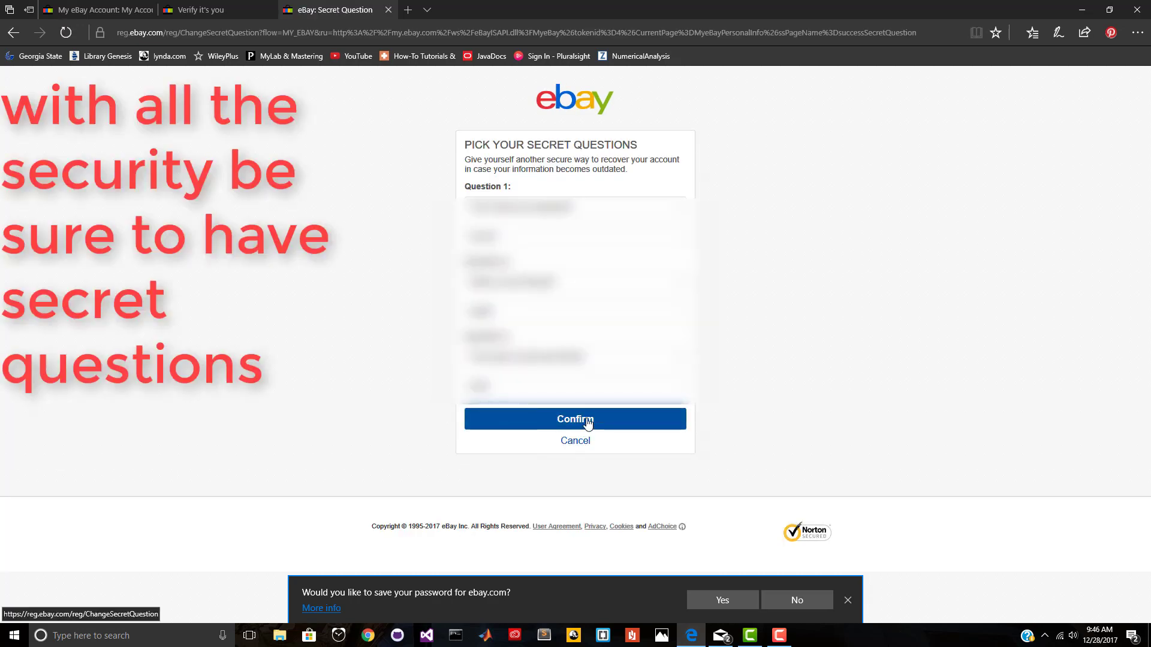
# - Confirm the chosen secret questions, dismiss the save-password bar, and open the About Me page
pyautogui.click(586, 420)
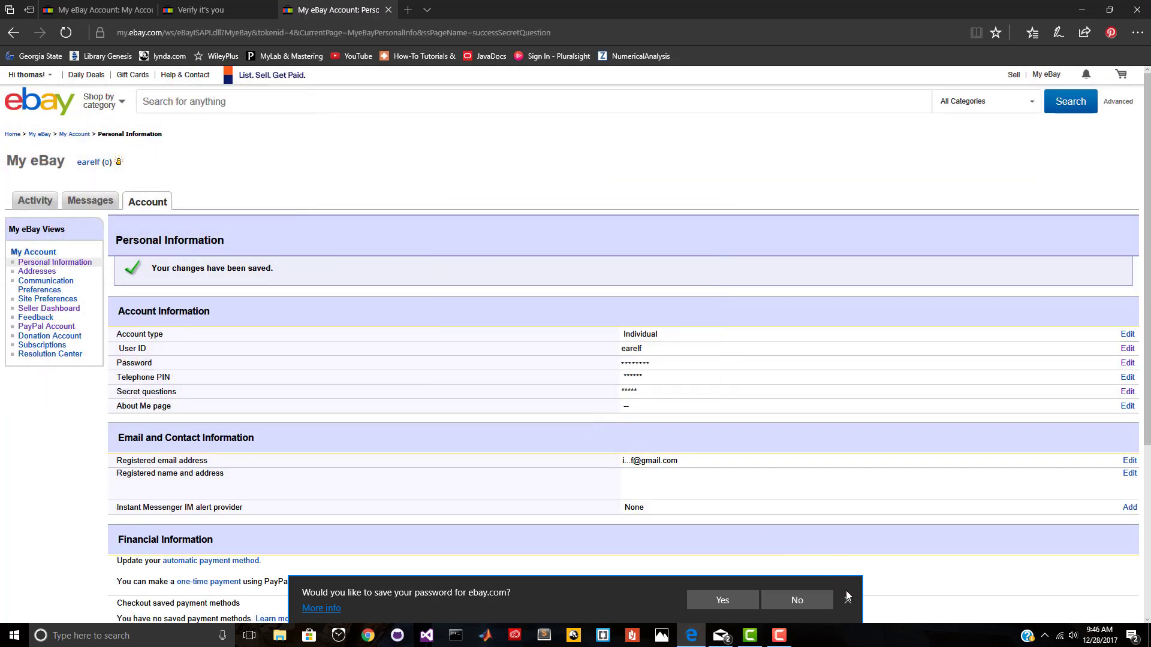
pyautogui.click(847, 597)
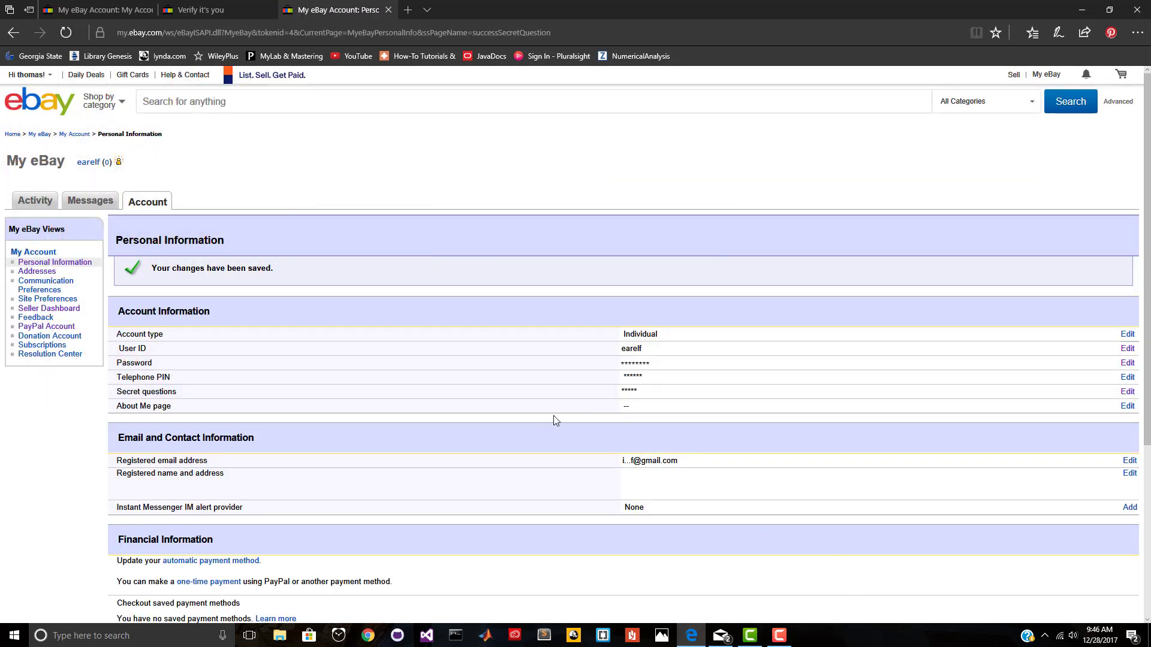
pyautogui.click(1127, 406)
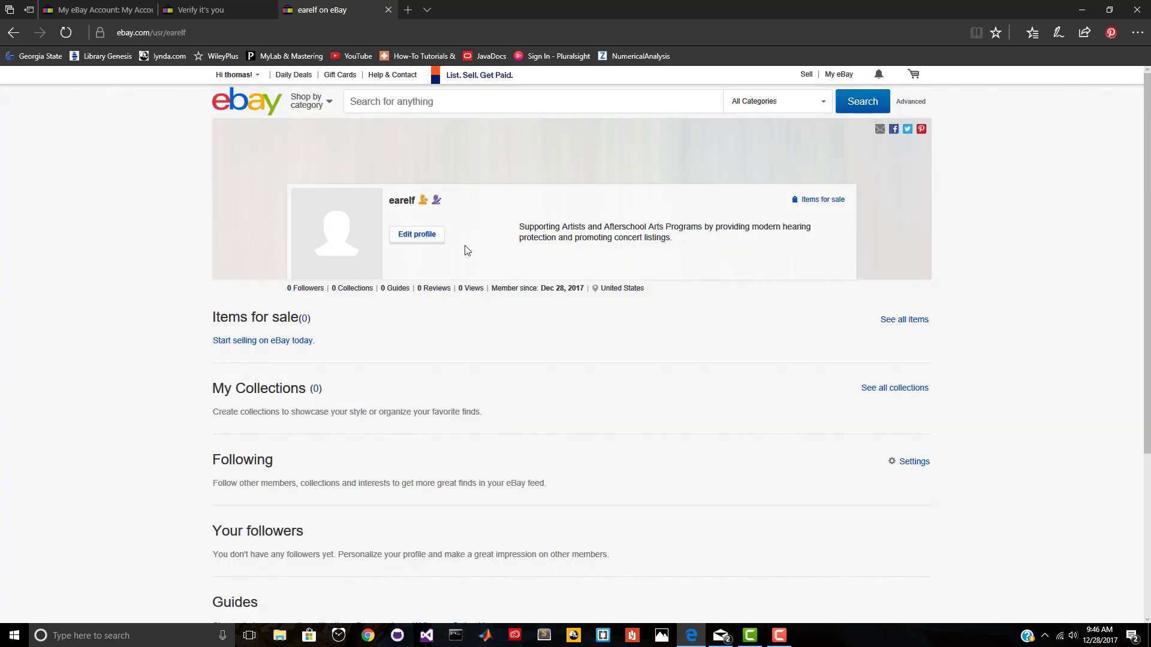
# - Look over the public profile page, then return to Account settings
pyautogui.scroll(-2, 467, 251)
pyautogui.scroll(-3, 467, 251)
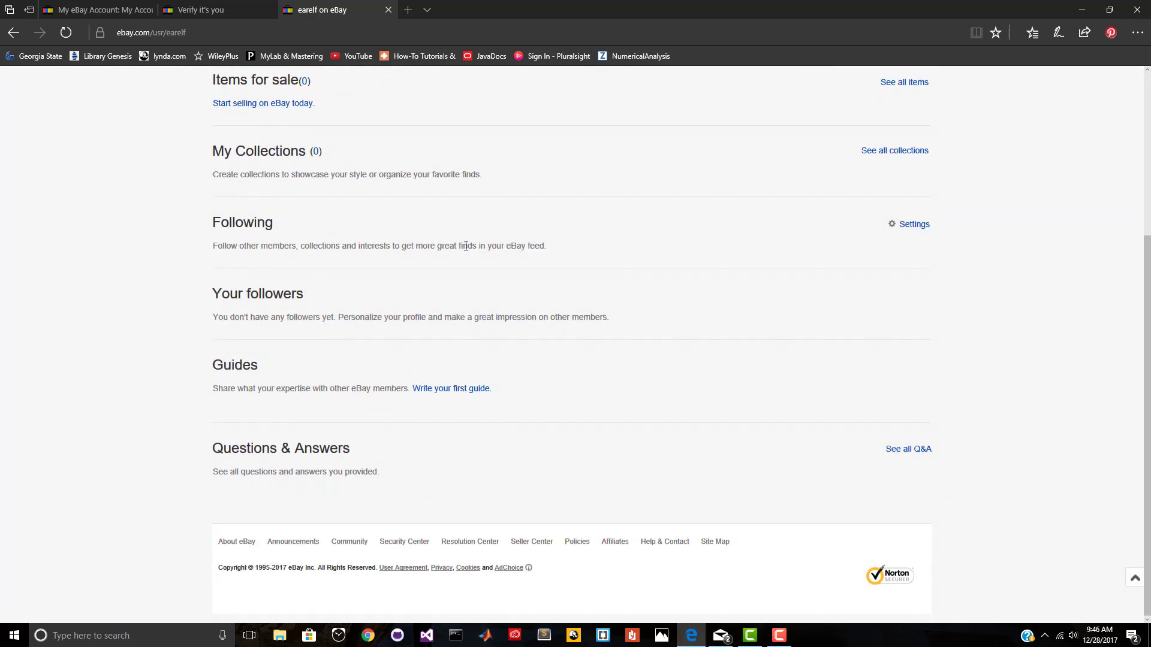
pyautogui.scroll(1, 466, 246)
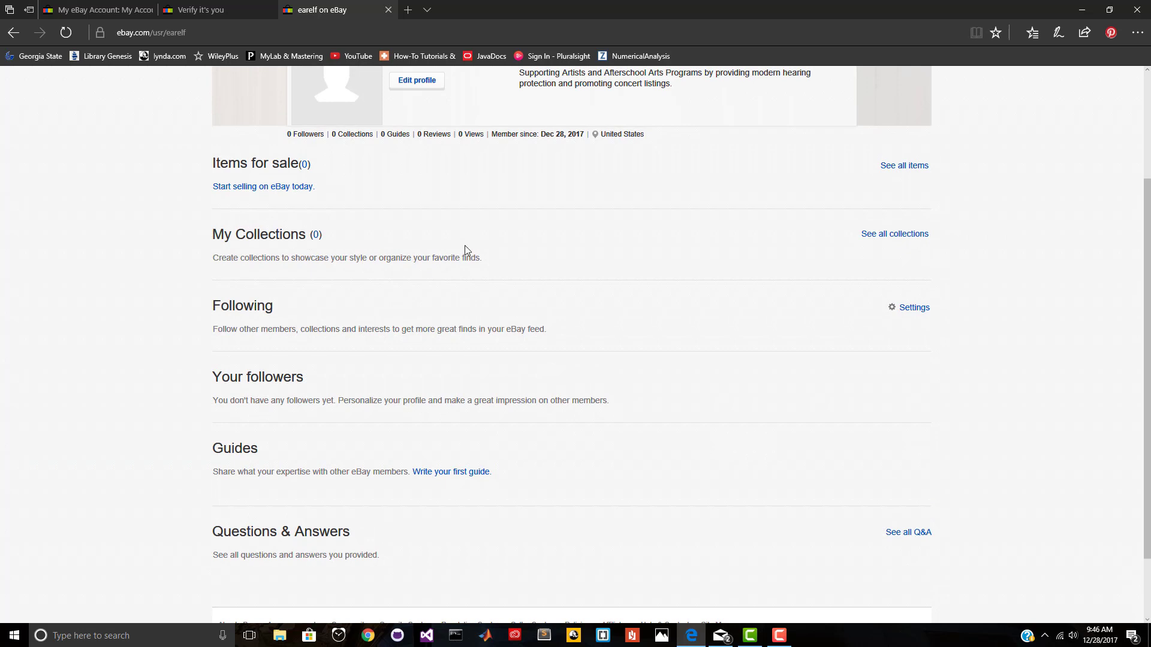
pyautogui.scroll(2, 466, 246)
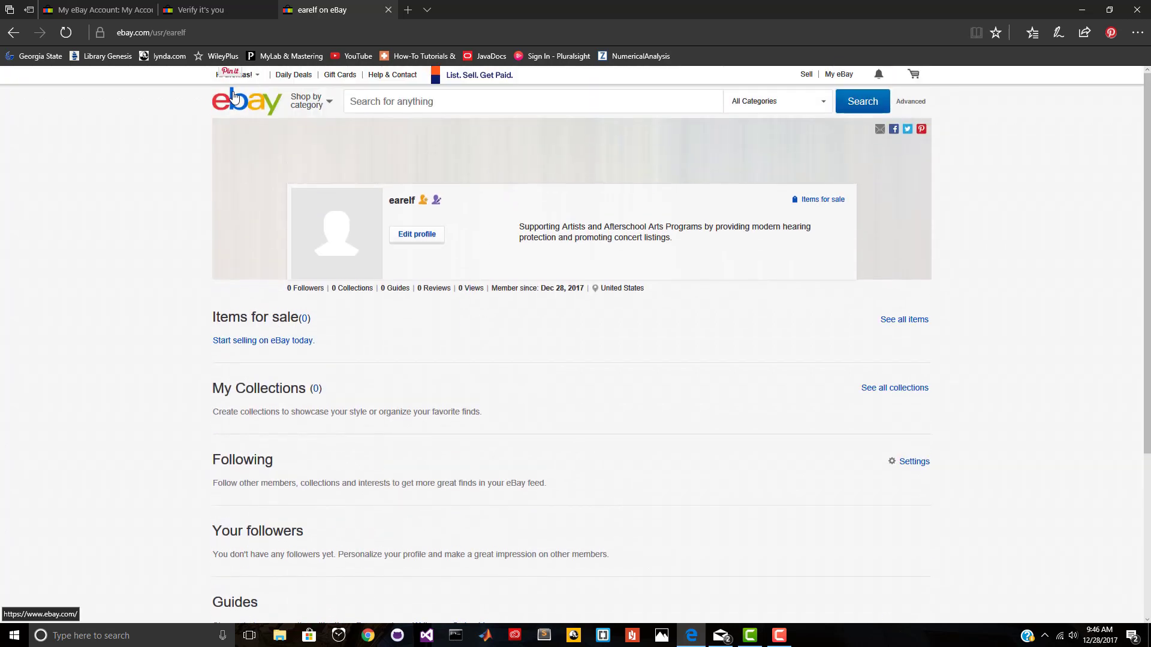
pyautogui.moveTo(227, 75)
pyautogui.click(243, 137)
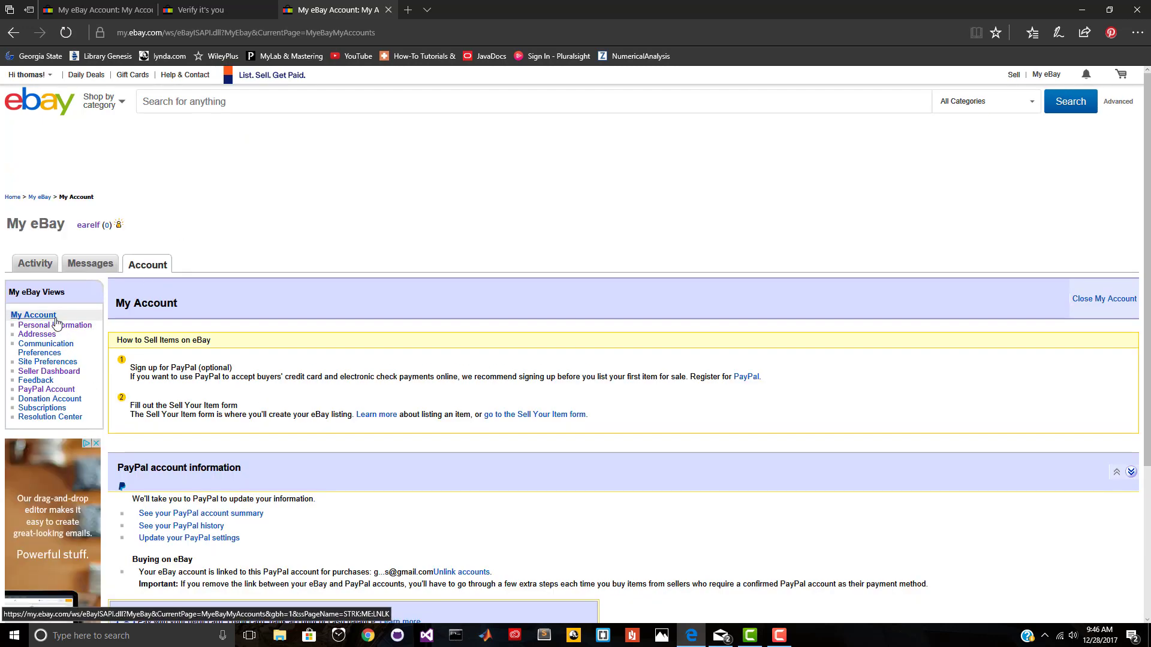
# - Browse Communication and Site Preferences, then open Subscriptions listing File Exchange, Stores and Selling Manager
pyautogui.click(38, 350)
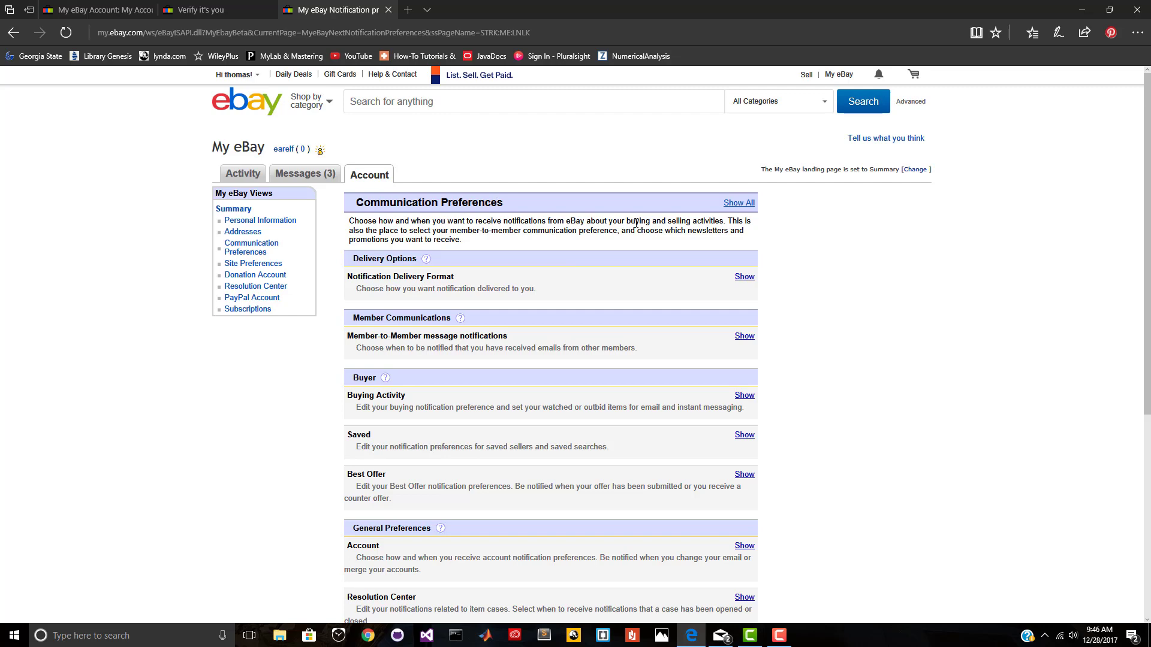
pyautogui.scroll(-3, 617, 240)
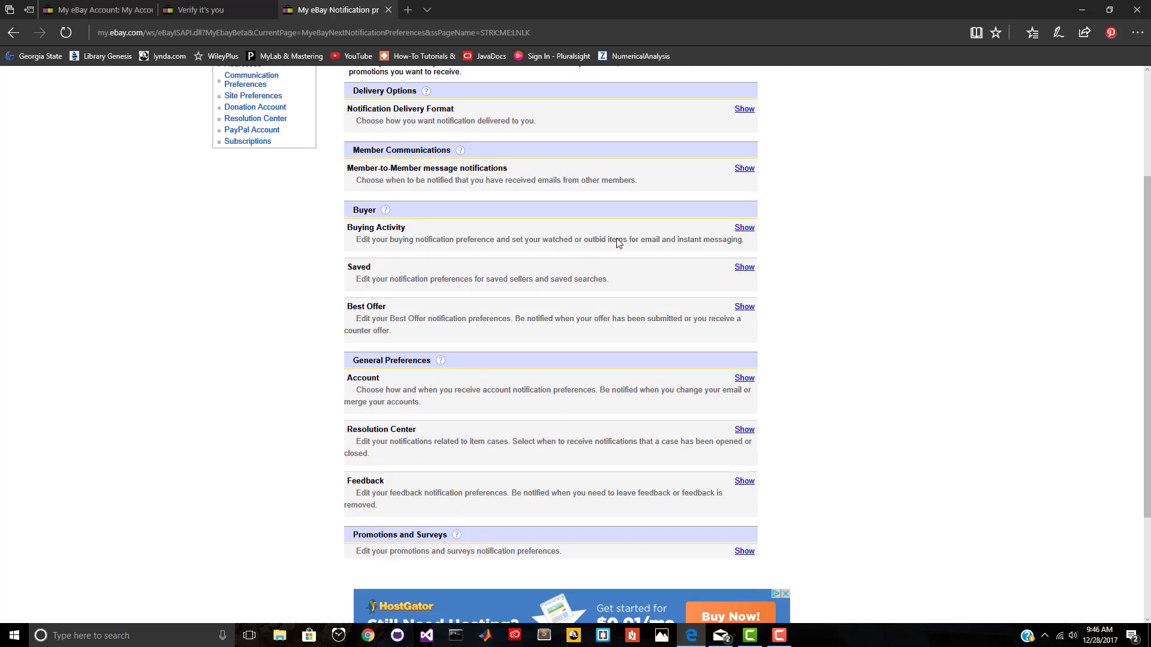
pyautogui.scroll(-2, 618, 240)
pyautogui.scroll(5, 618, 240)
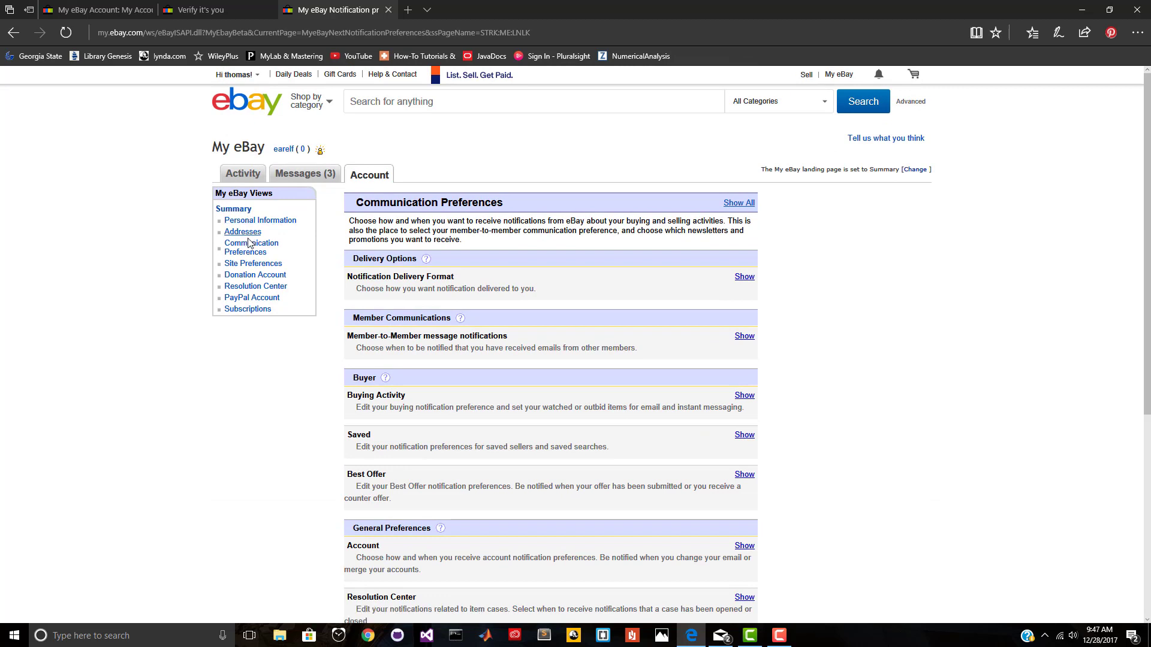
pyautogui.click(244, 264)
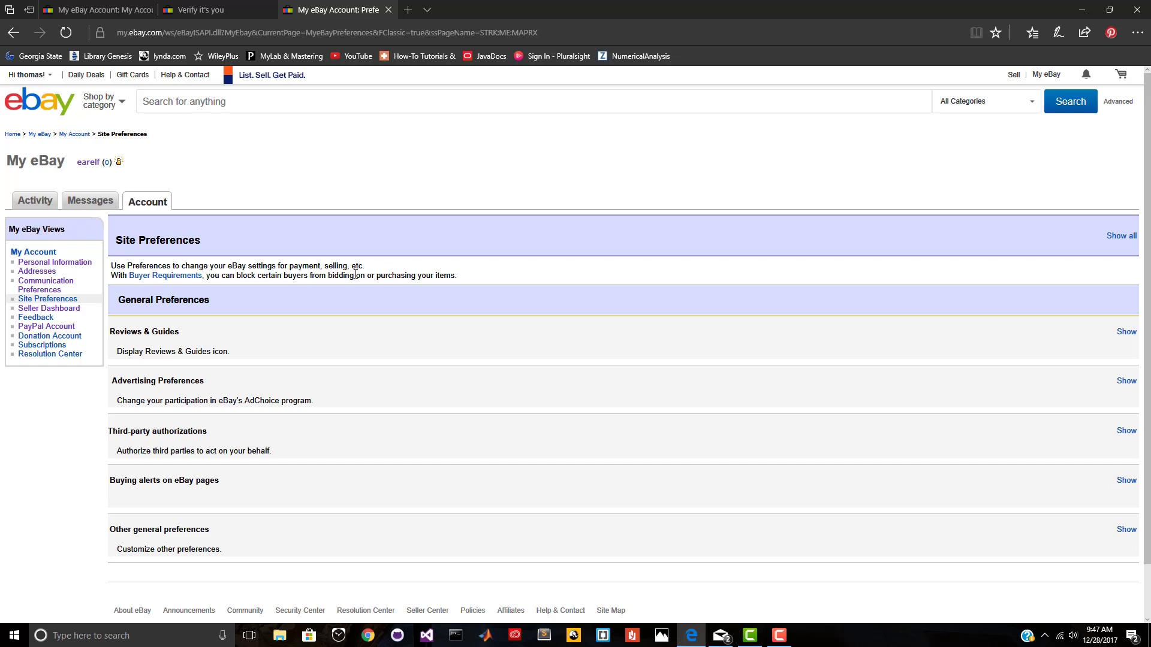
pyautogui.scroll(-1, 386, 274)
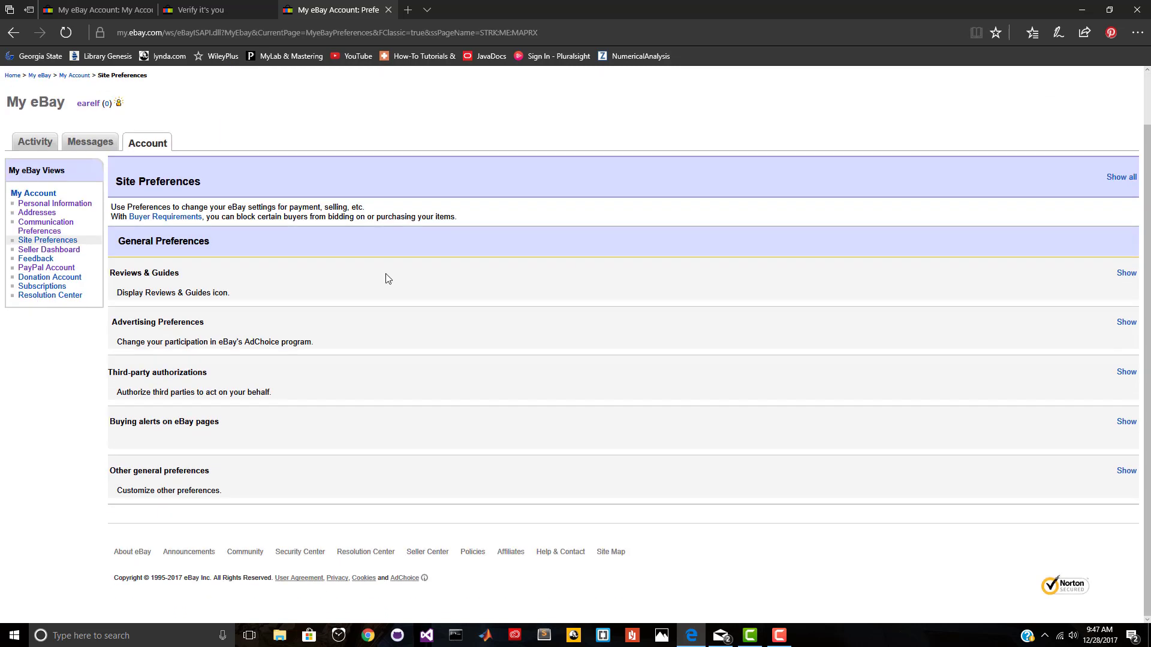
pyautogui.click(48, 287)
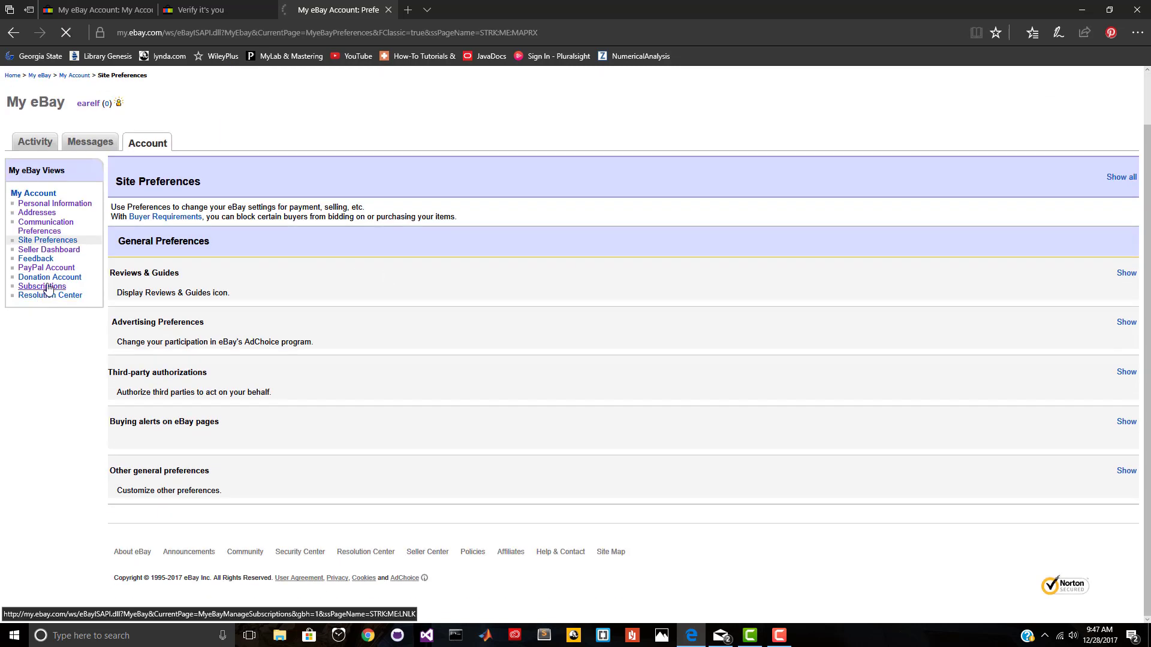
pyautogui.scroll(-2, 369, 249)
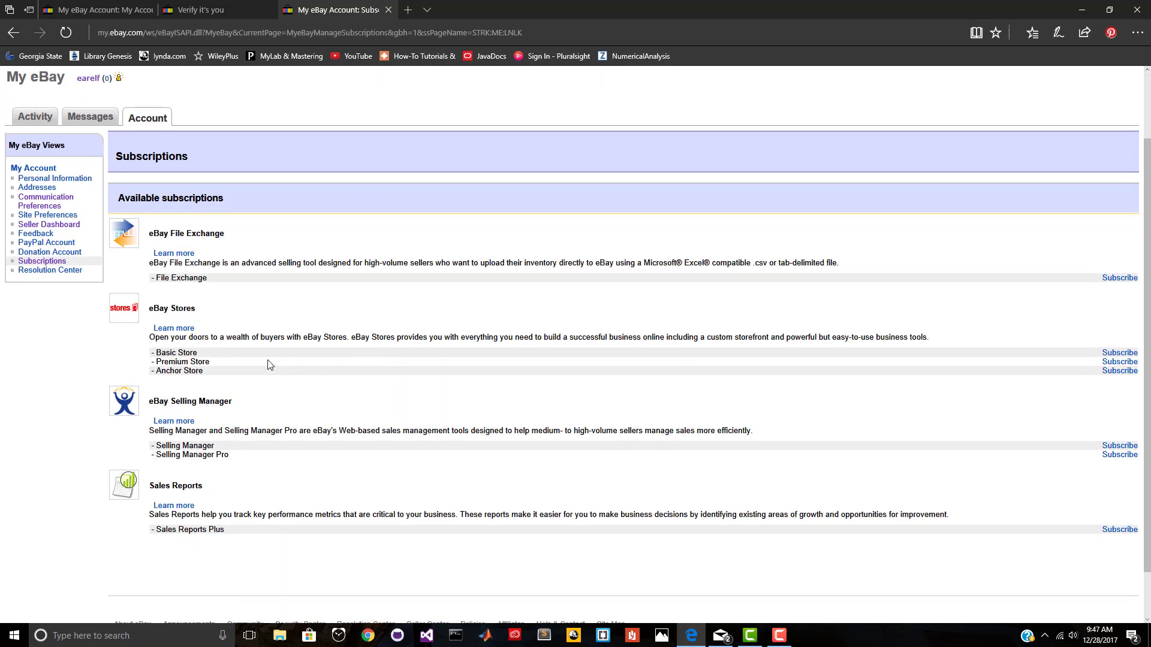
# - Try subscribing to Premium Store, then follow the 'active seller's account' link
pyautogui.click(1121, 365)
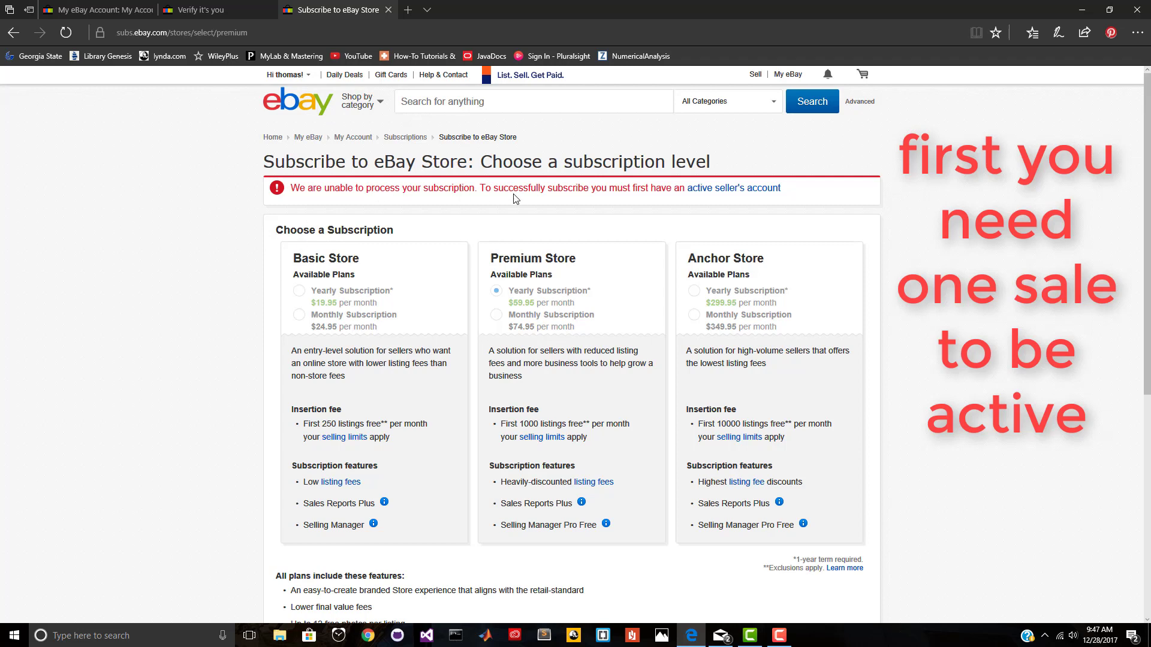
pyautogui.click(744, 191)
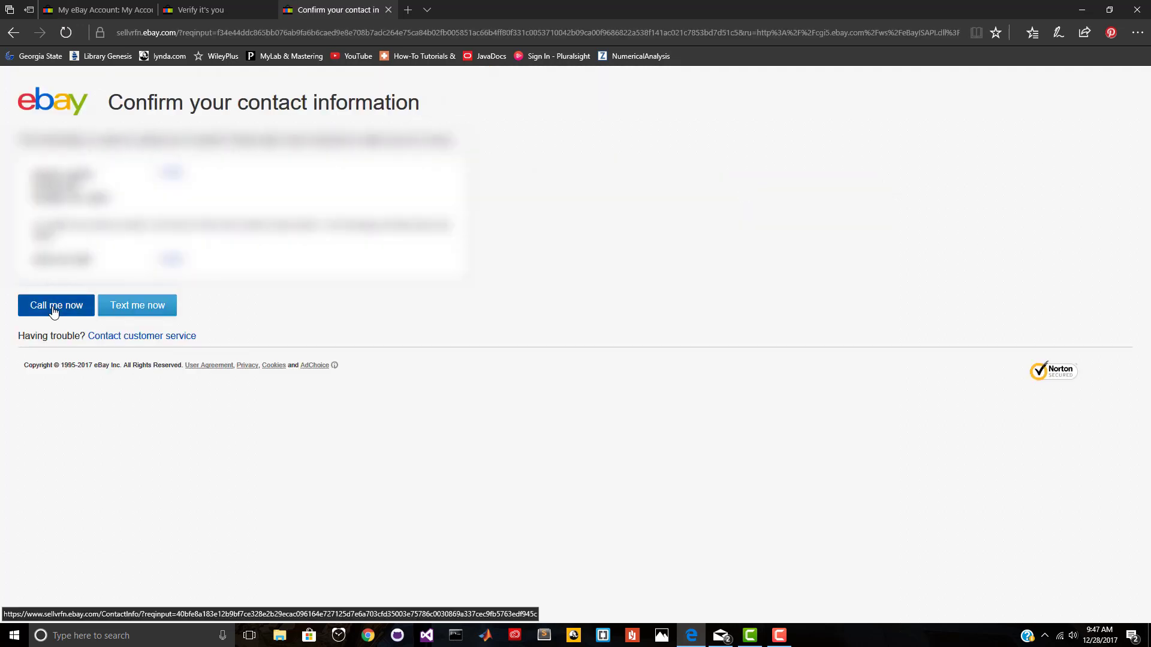
# - Request the PIN by text message and submit the received verification code
pyautogui.click(125, 310)
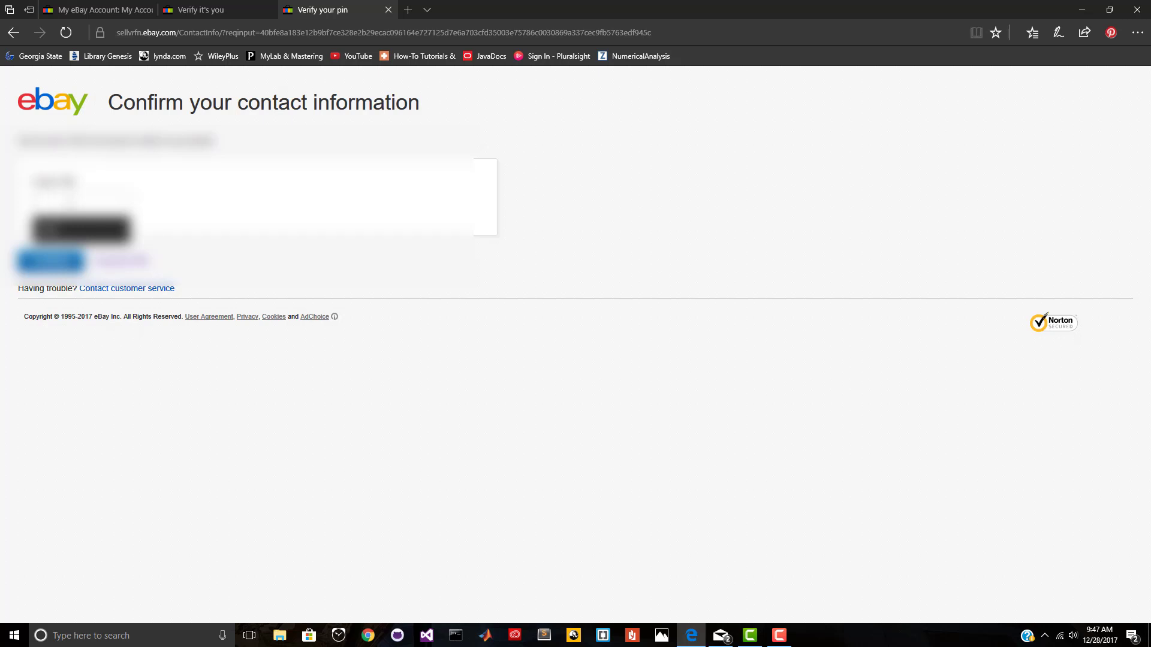
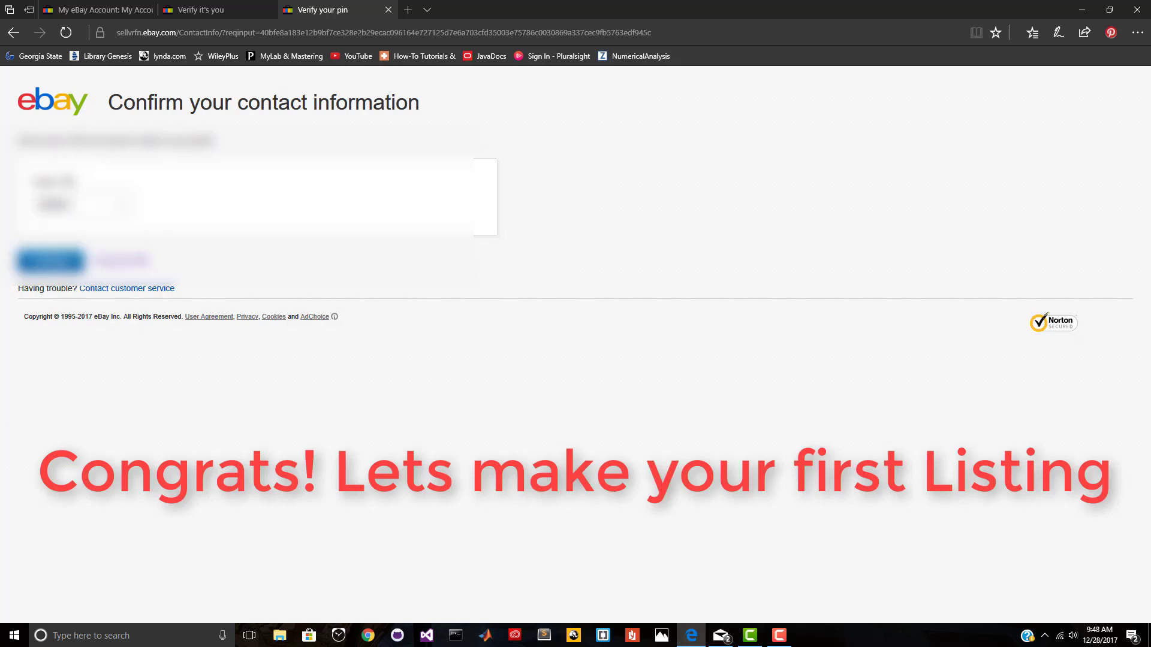
pyautogui.press('Return')
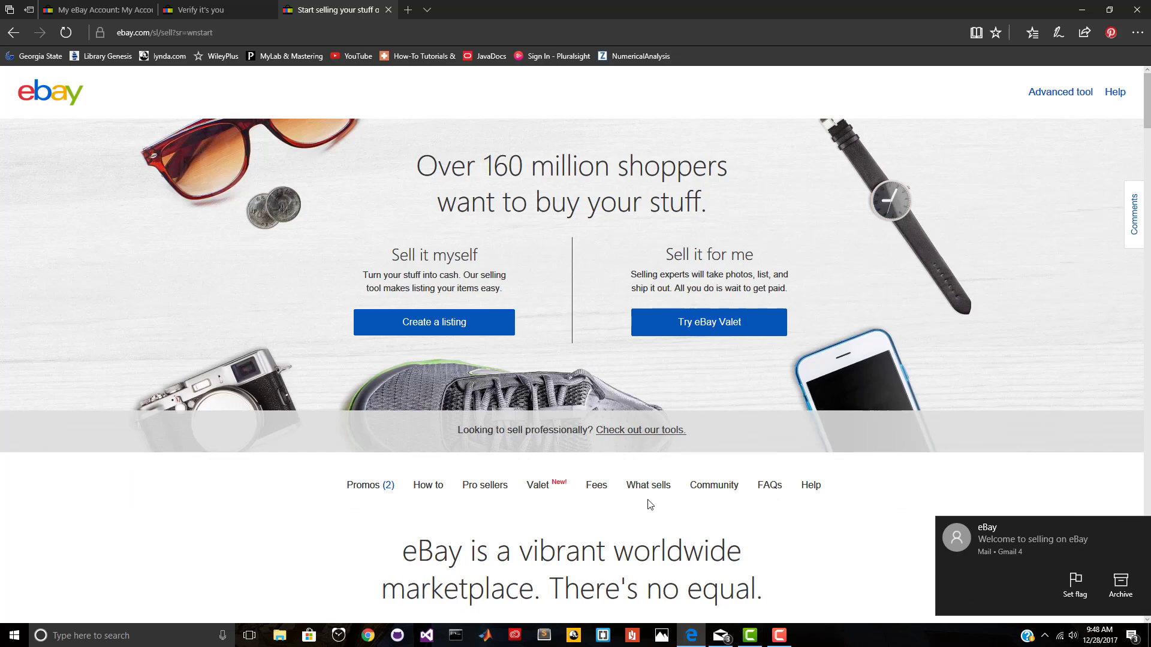
# - Choose 'Create a listing' under Sell it myself
pyautogui.scroll(-2, 650, 504)
pyautogui.scroll(2, 539, 390)
pyautogui.scroll(-1, 421, 235)
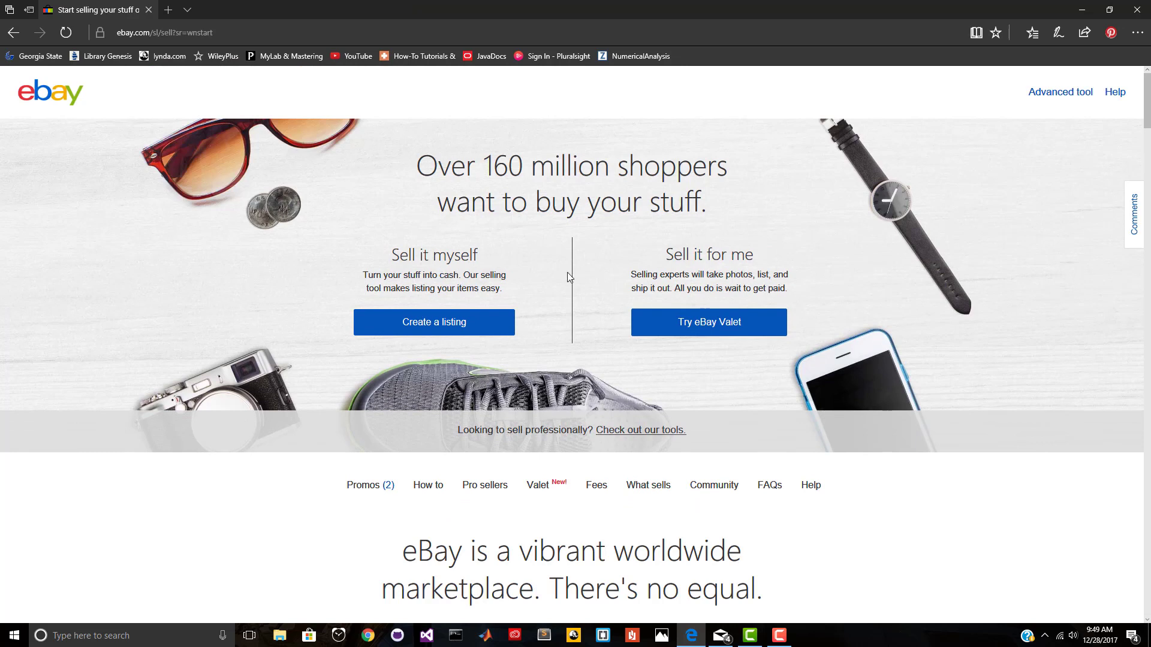
pyautogui.click(444, 322)
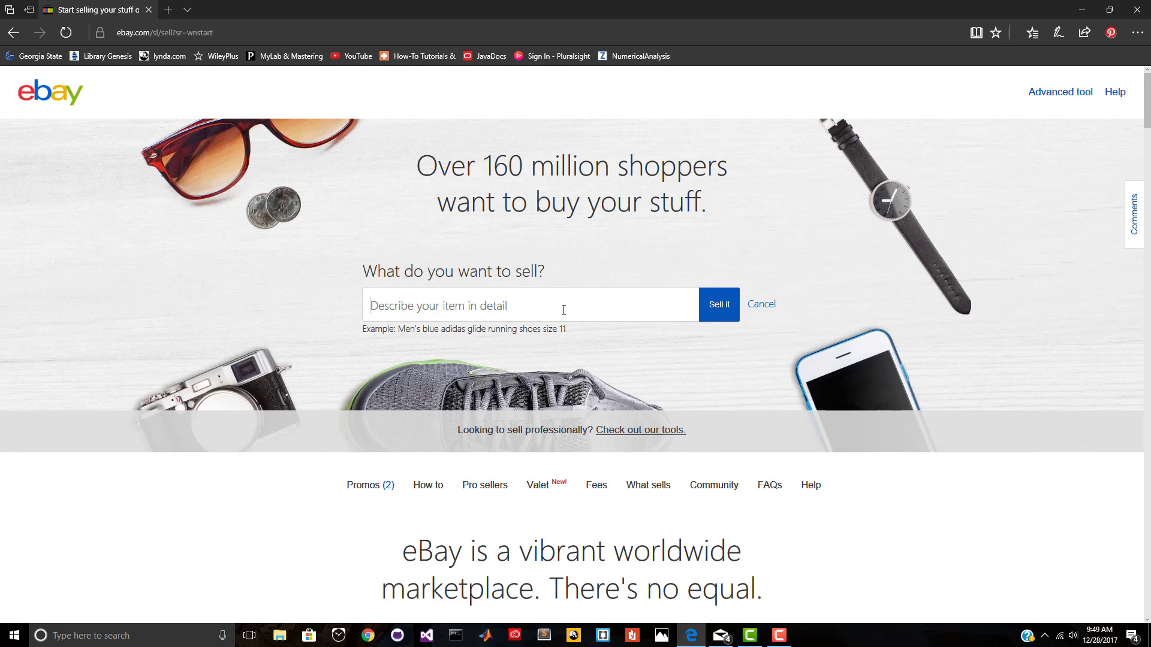
# - Submit 'High Fidelity Earplugs w/ Tubular Filter, two pairs, and travel case' as the item to sell
pyautogui.write('High')
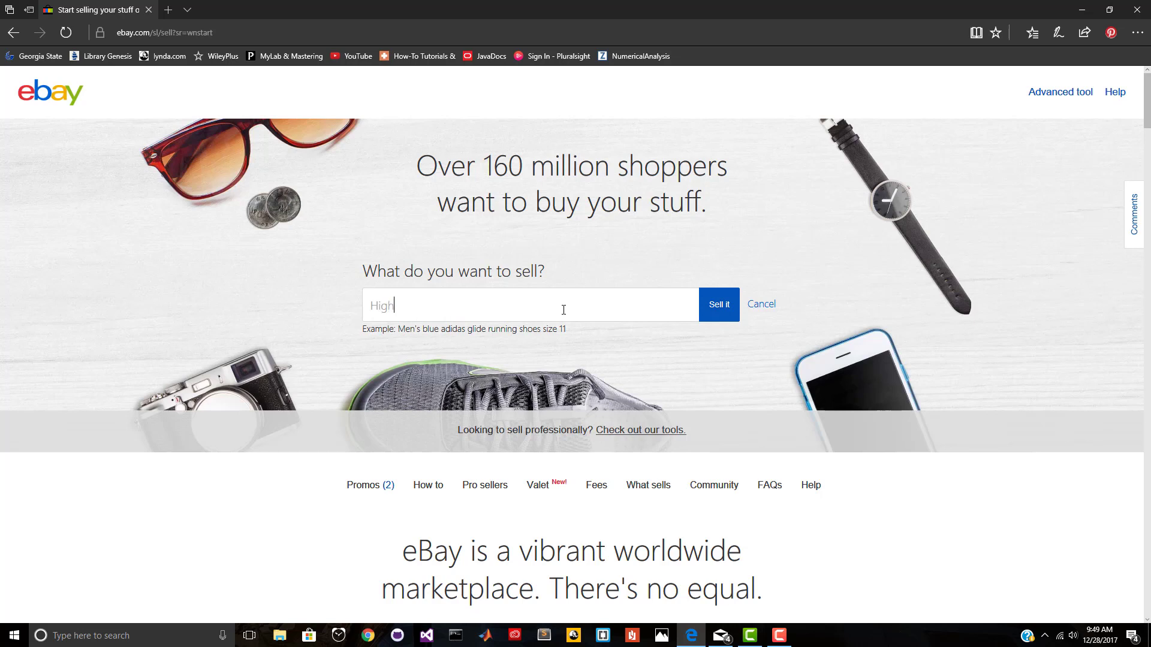
pyautogui.write(' Fideli')
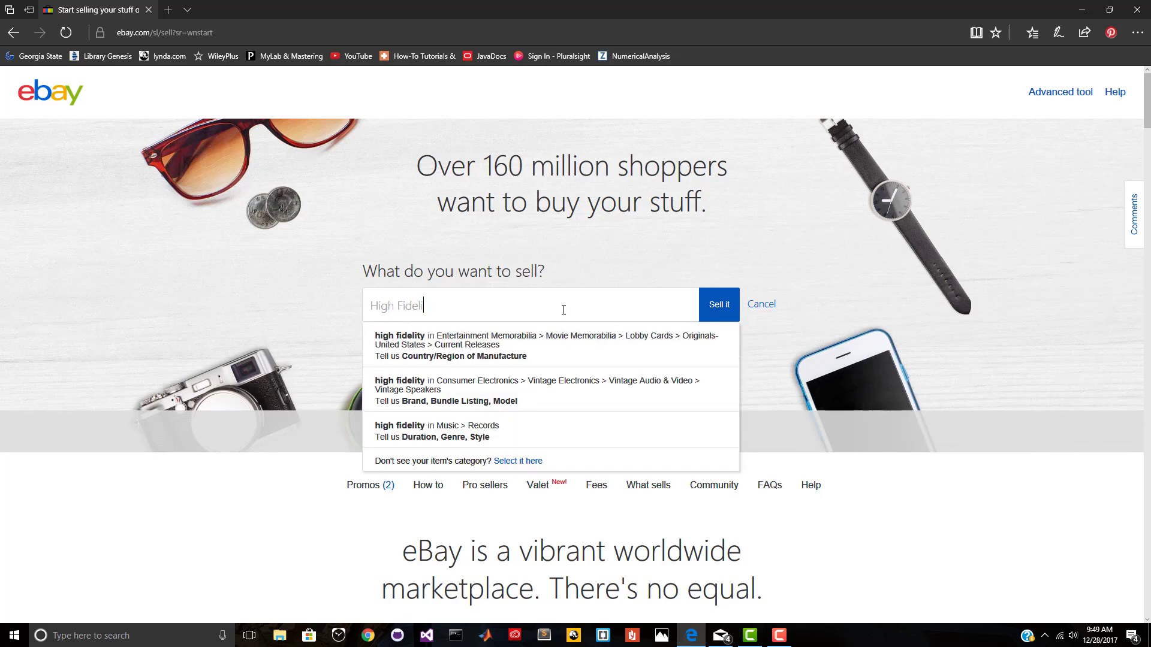
pyautogui.write('ty Earplugs')
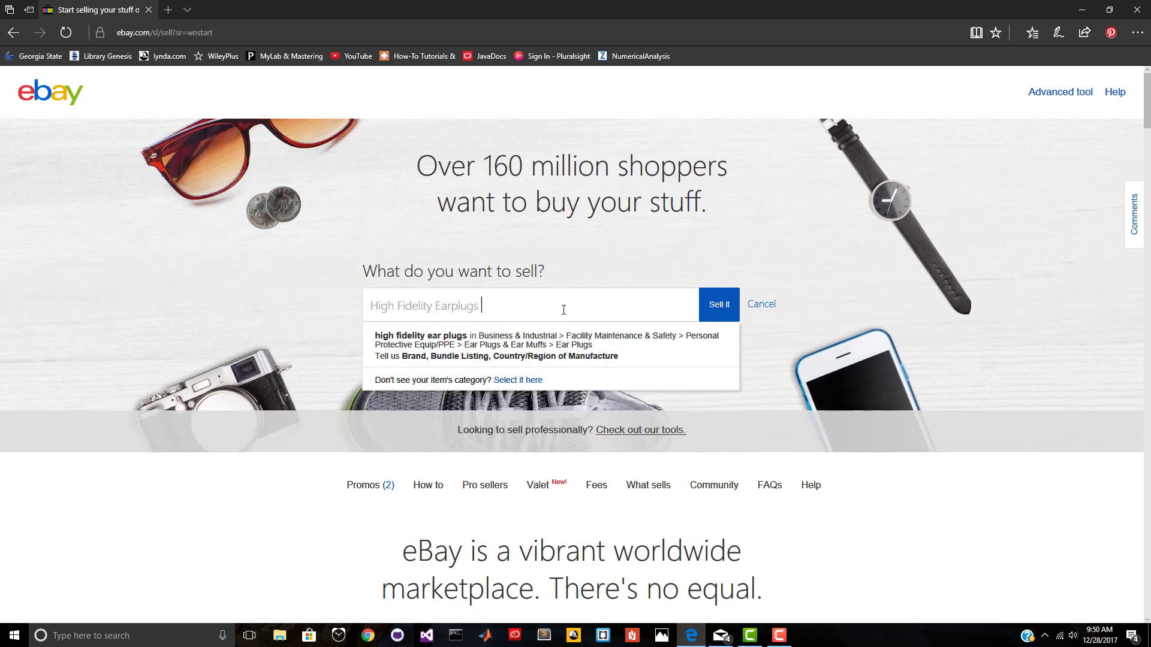
pyautogui.write(' w/ ')
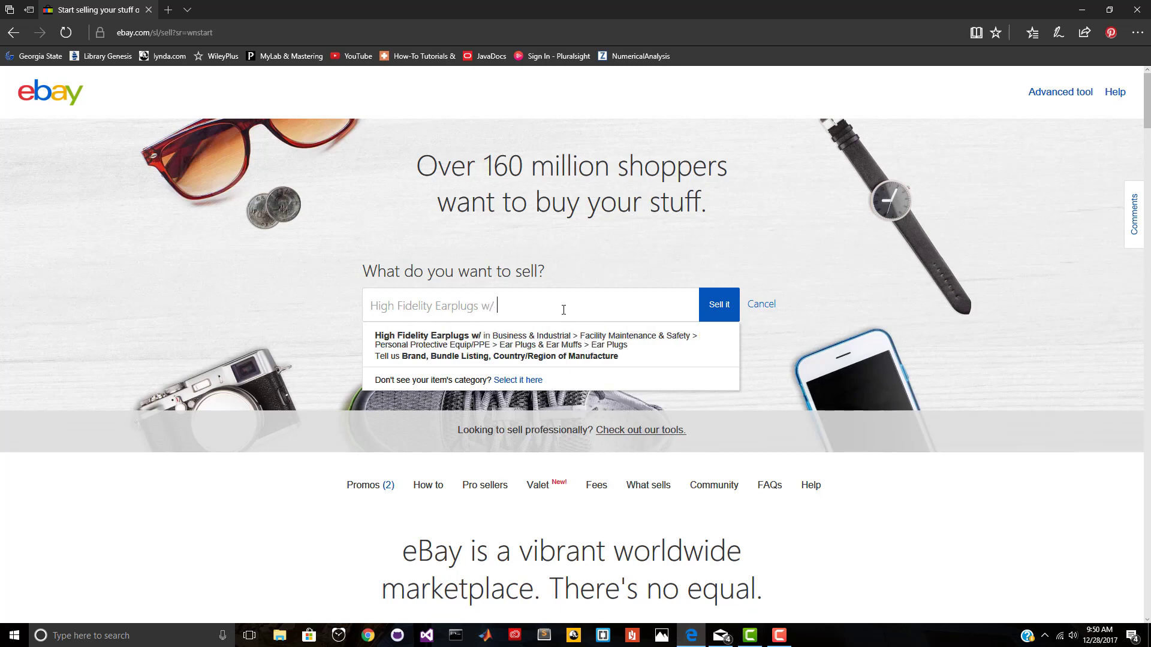
pyautogui.write('Tubular Filter')
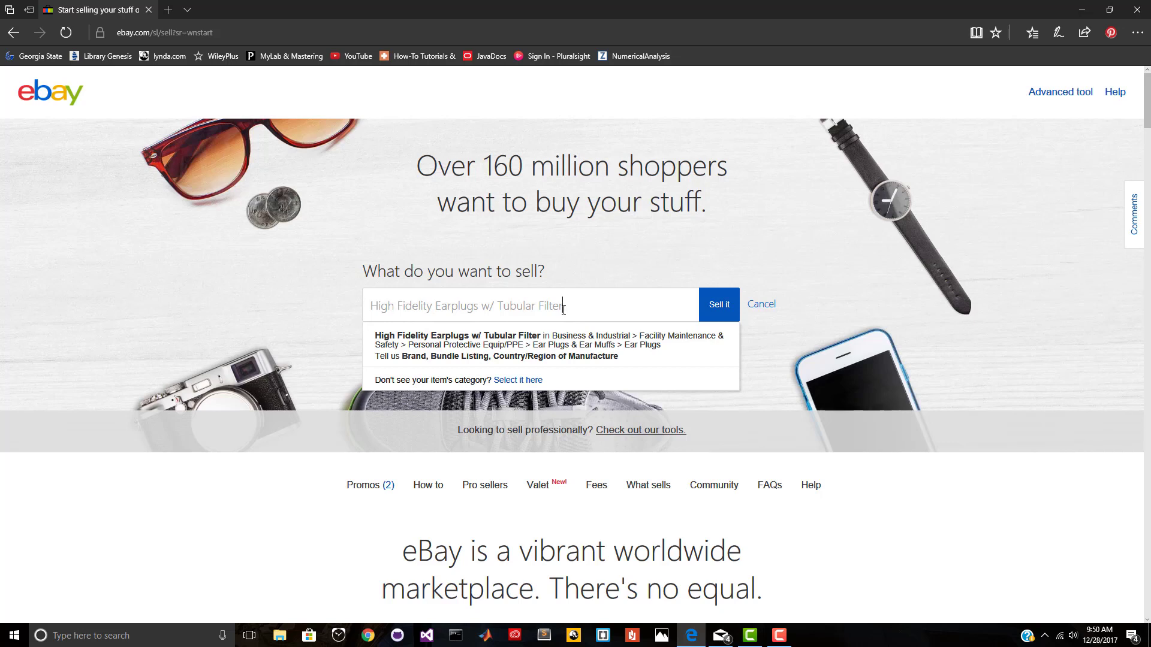
pyautogui.write(', tw')
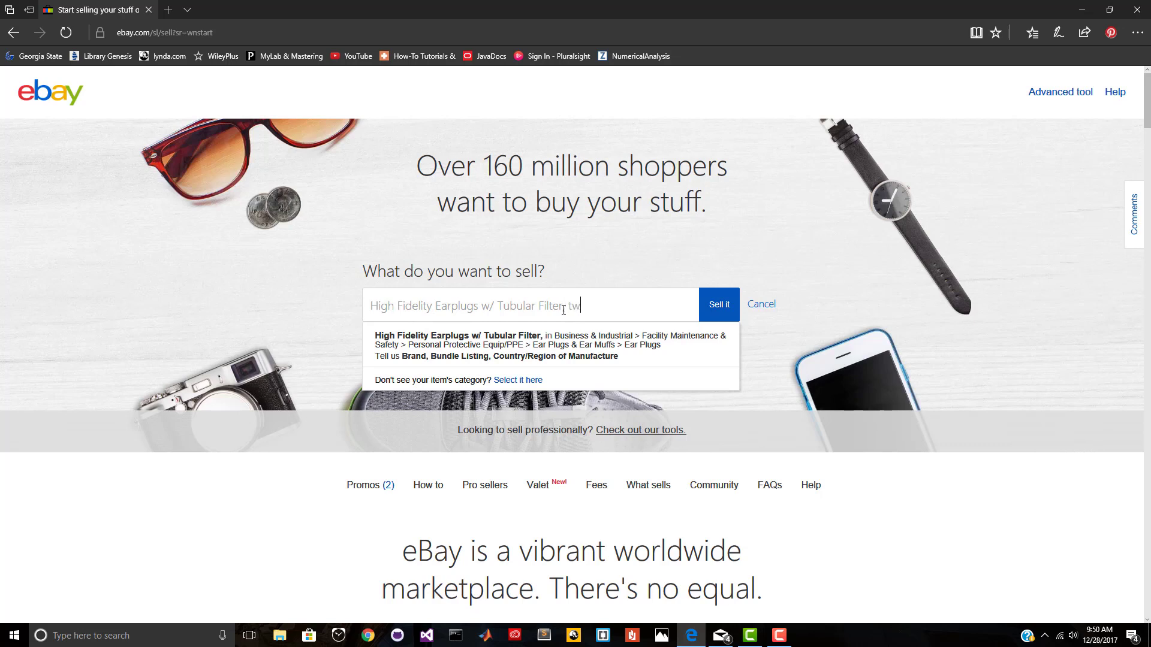
pyautogui.write('o pairs,')
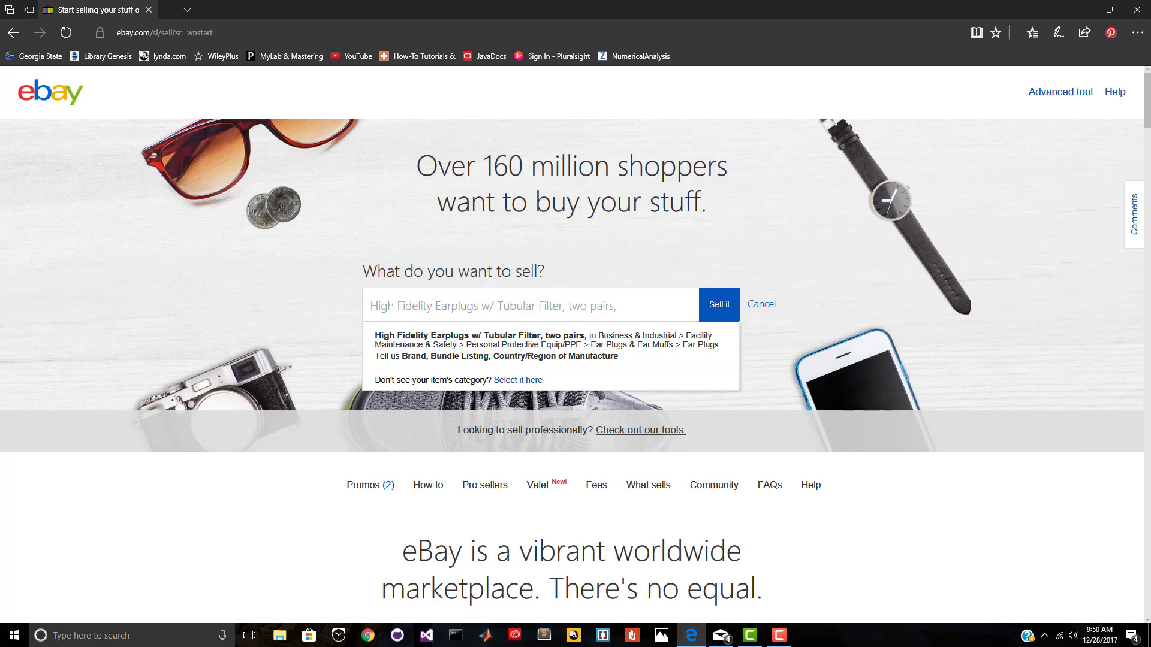
pyautogui.write('travel case')
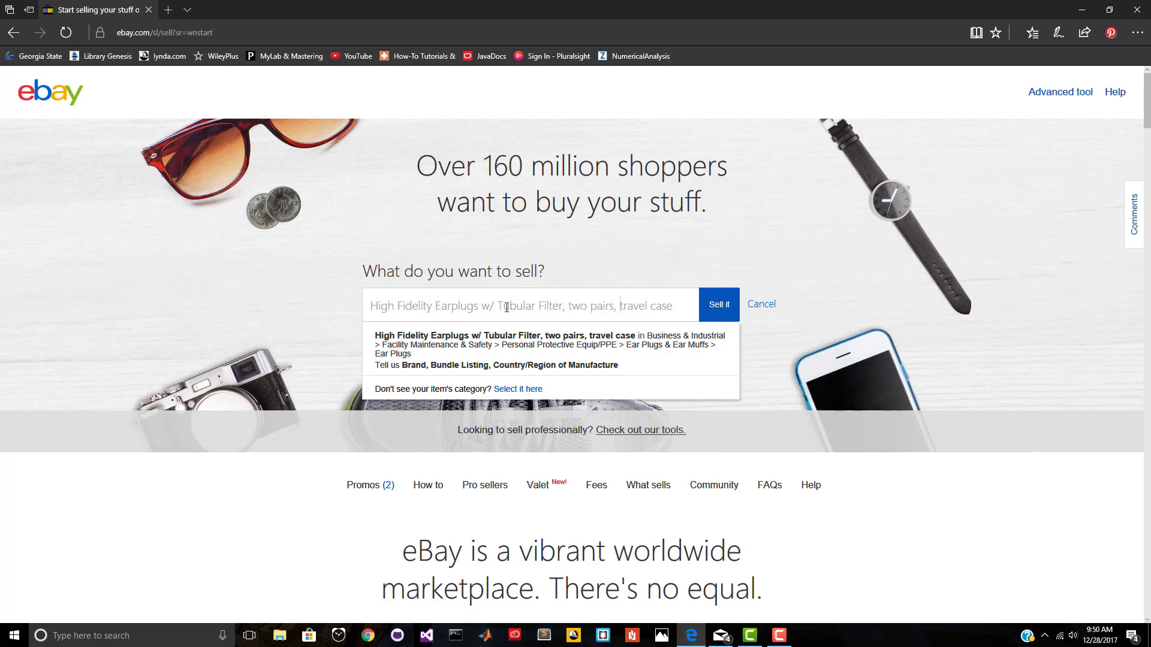
pyautogui.write('and')
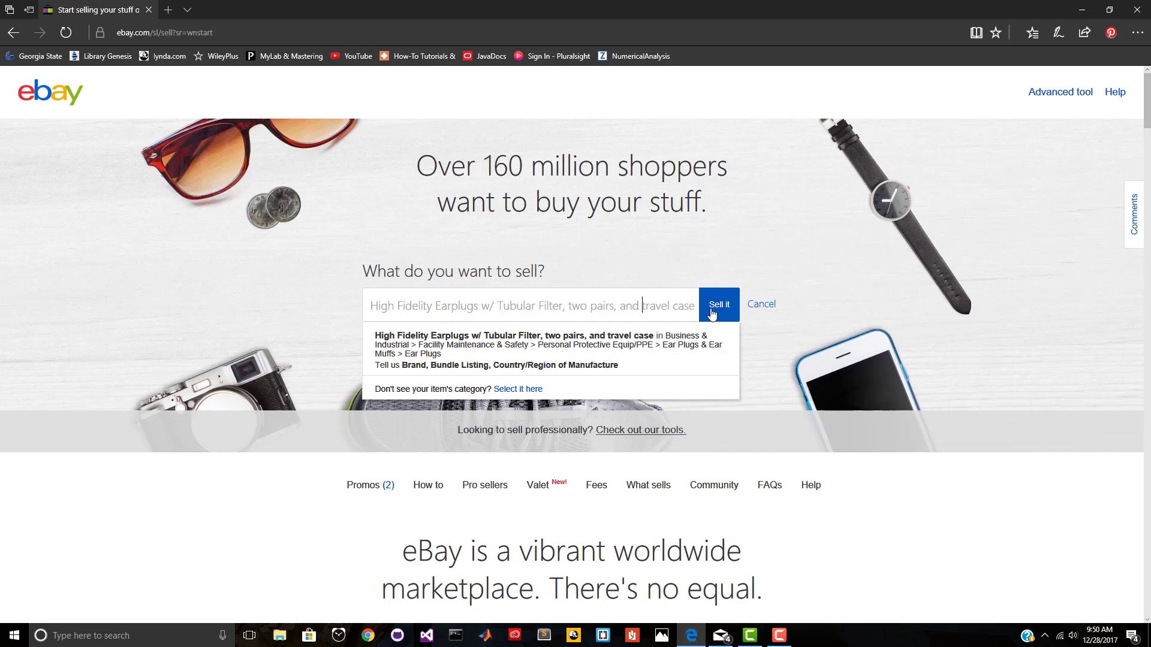
pyautogui.click(545, 343)
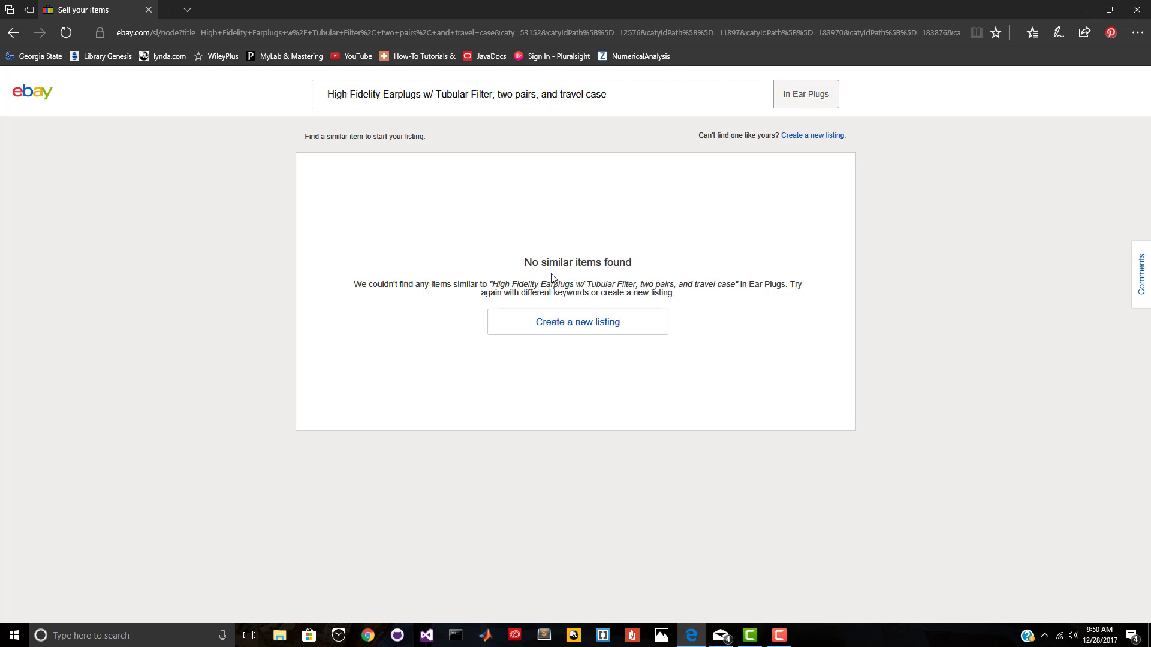
# - Start a new listing in New condition and capitalise 'Two Pairs' in the title
pyautogui.click(567, 318)
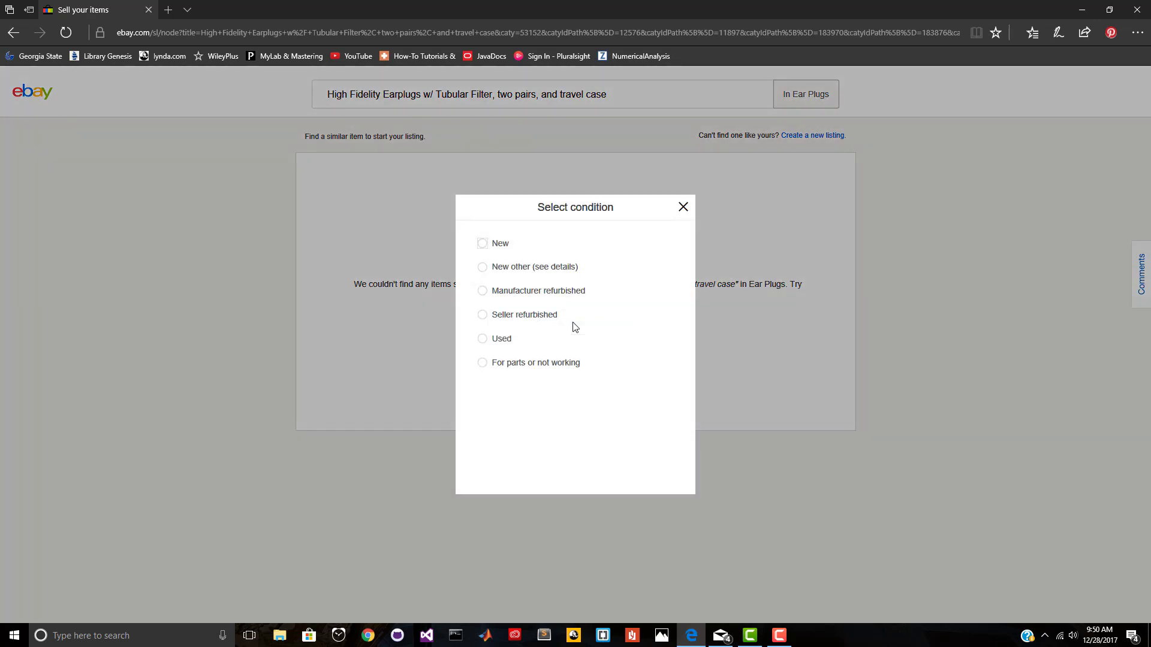
pyautogui.click(483, 244)
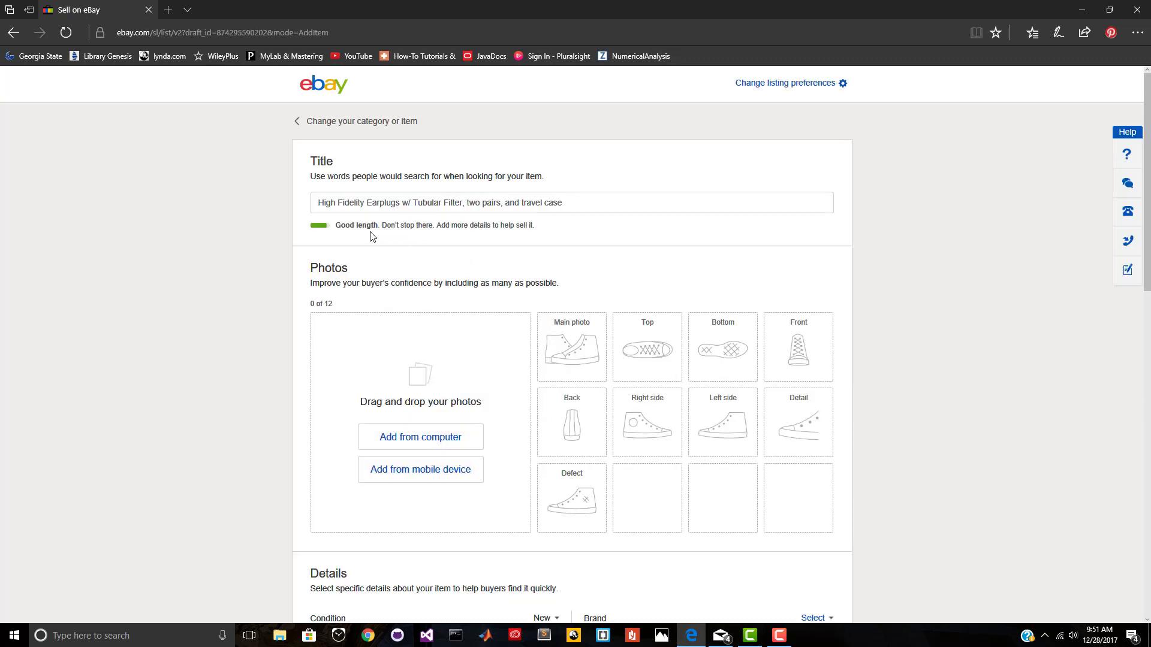
pyautogui.click(470, 203)
pyautogui.press('BackSpace')
pyautogui.write('T')
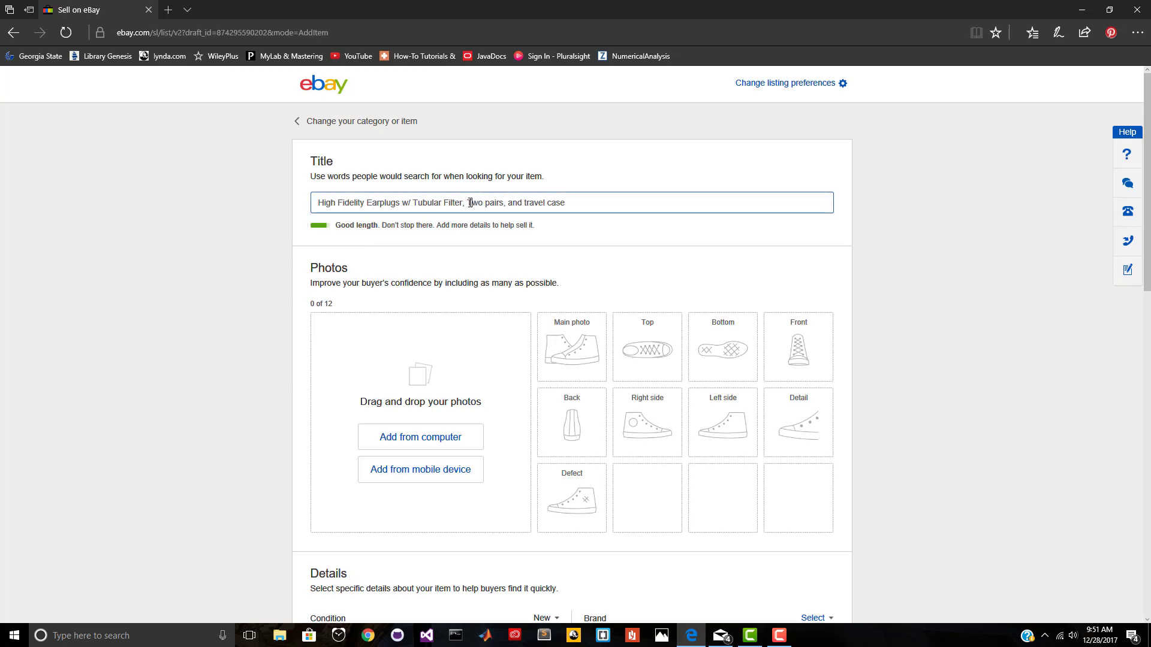
pyautogui.press('BackSpace')
pyautogui.write('P')
# - Capitalise 'Travel Case' in the title and open the add-photos-from-computer picker
pyautogui.press('BackSpace')
pyautogui.write('T')
pyautogui.press('Right')
pyautogui.press('Right')
pyautogui.press('Right')
pyautogui.press('BackSpace')
pyautogui.write('C')
pyautogui.click(467, 229)
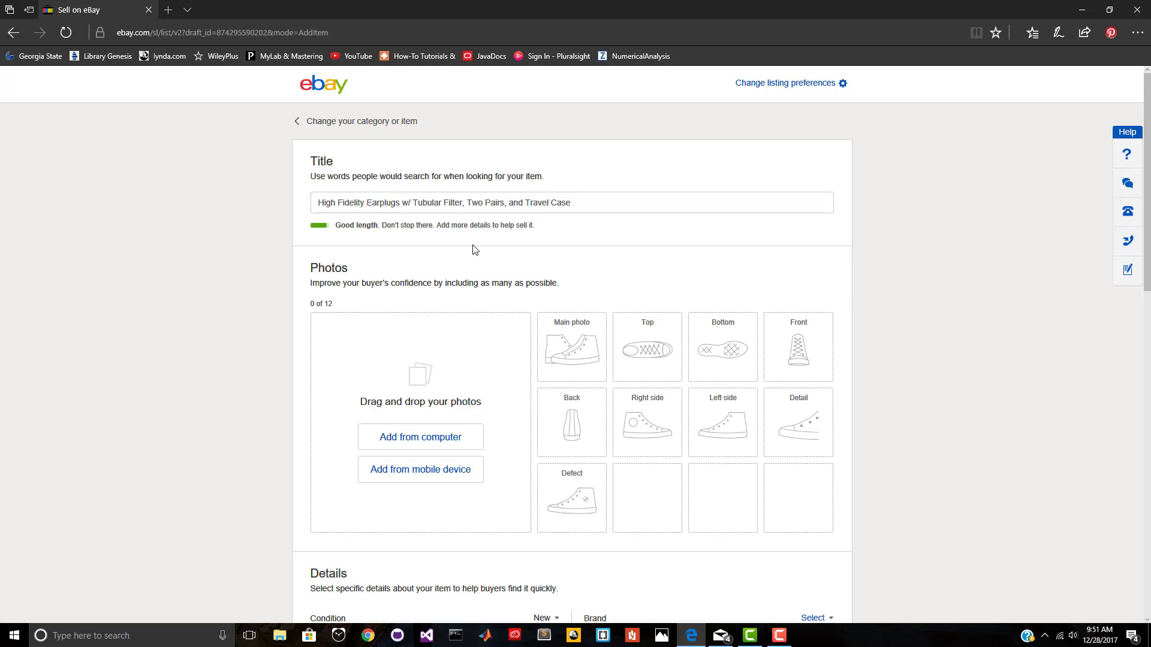
pyautogui.scroll(-1, 473, 250)
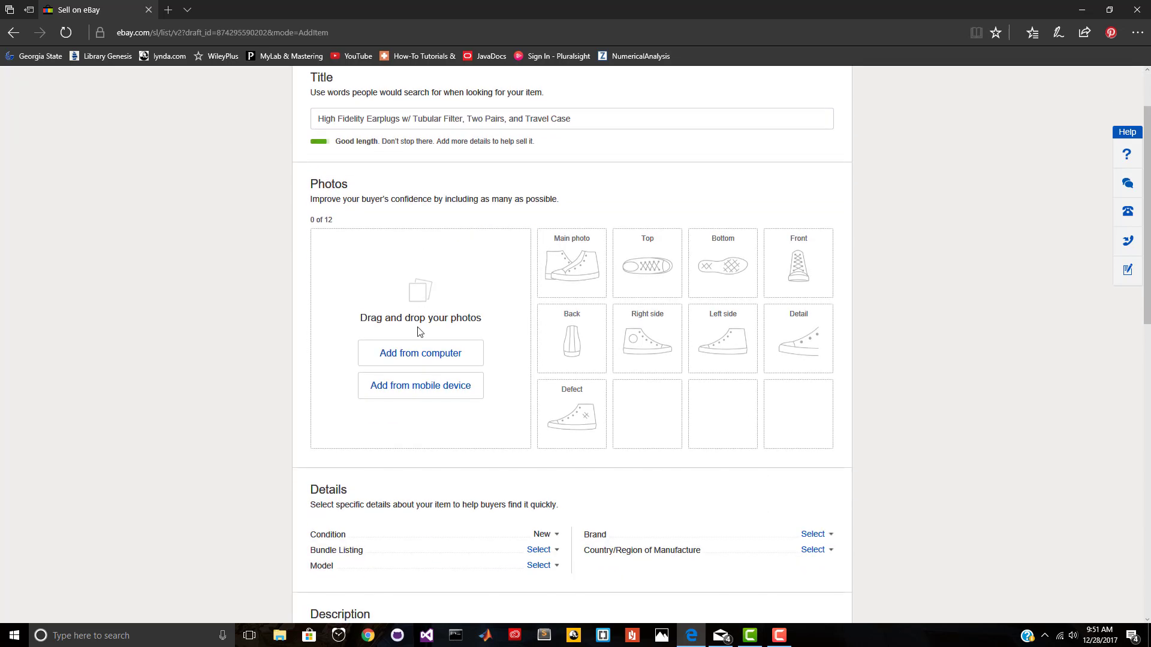
pyautogui.click(422, 353)
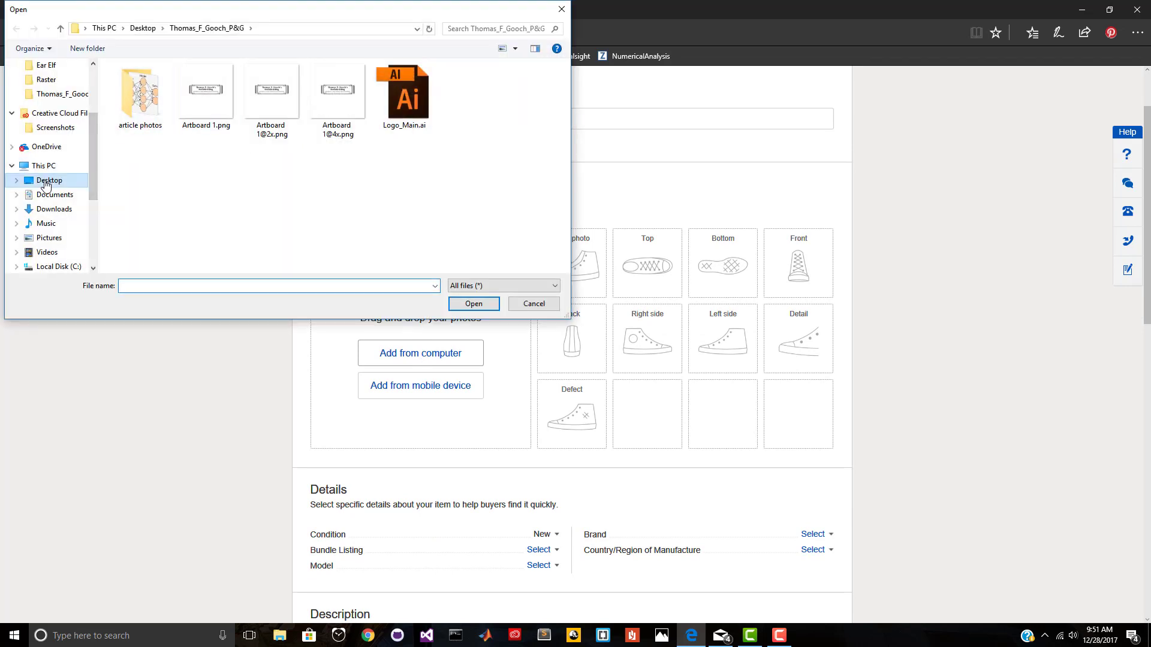
# - Upload Capture0013.jpg and Capture0010.jpg from Desktop > Ear Elf > Ear Elf Product Photos > past products
pyautogui.click(50, 181)
pyautogui.click(46, 66)
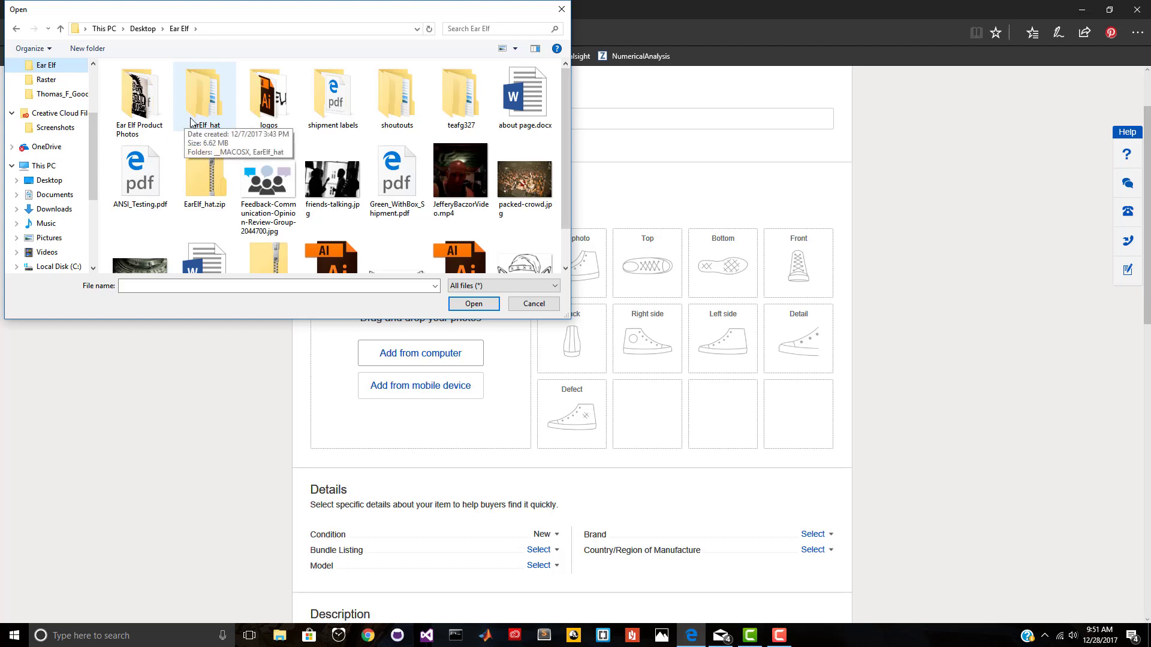
pyautogui.scroll(-1, 395, 113)
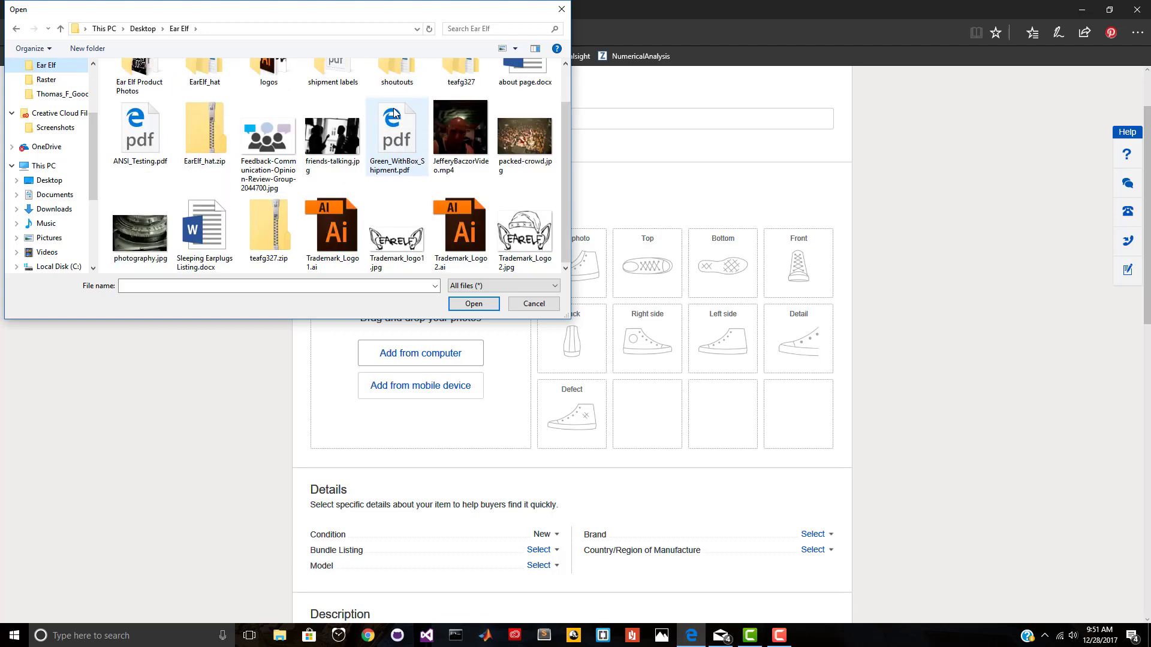
pyautogui.scroll(1, 394, 119)
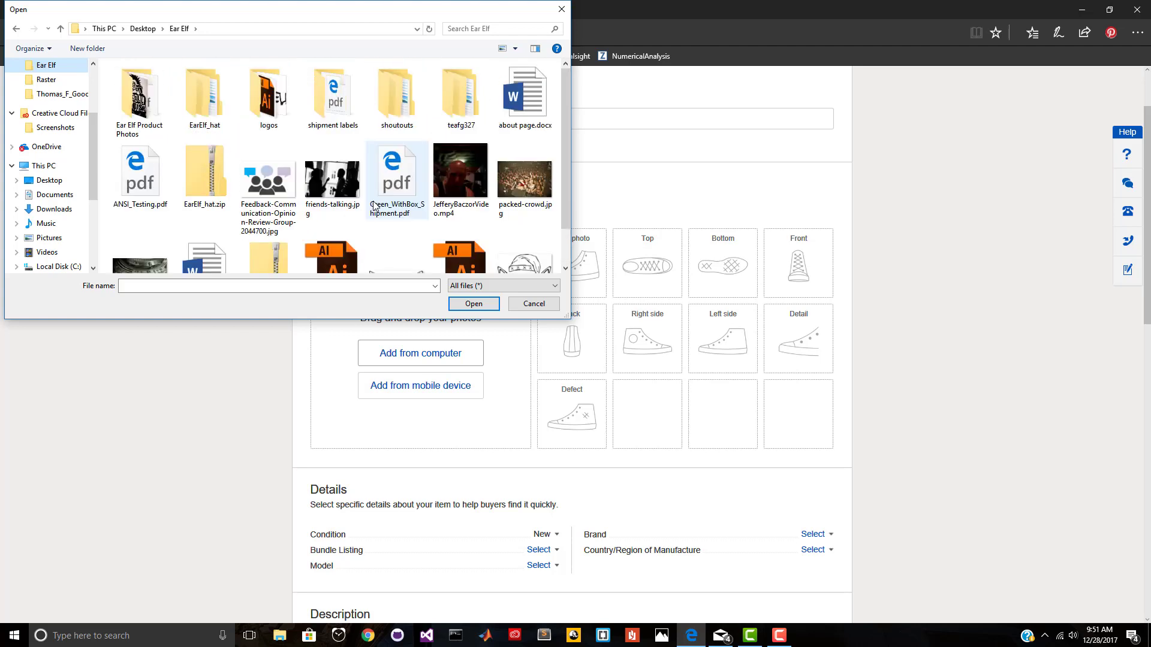
pyautogui.doubleClick(144, 111)
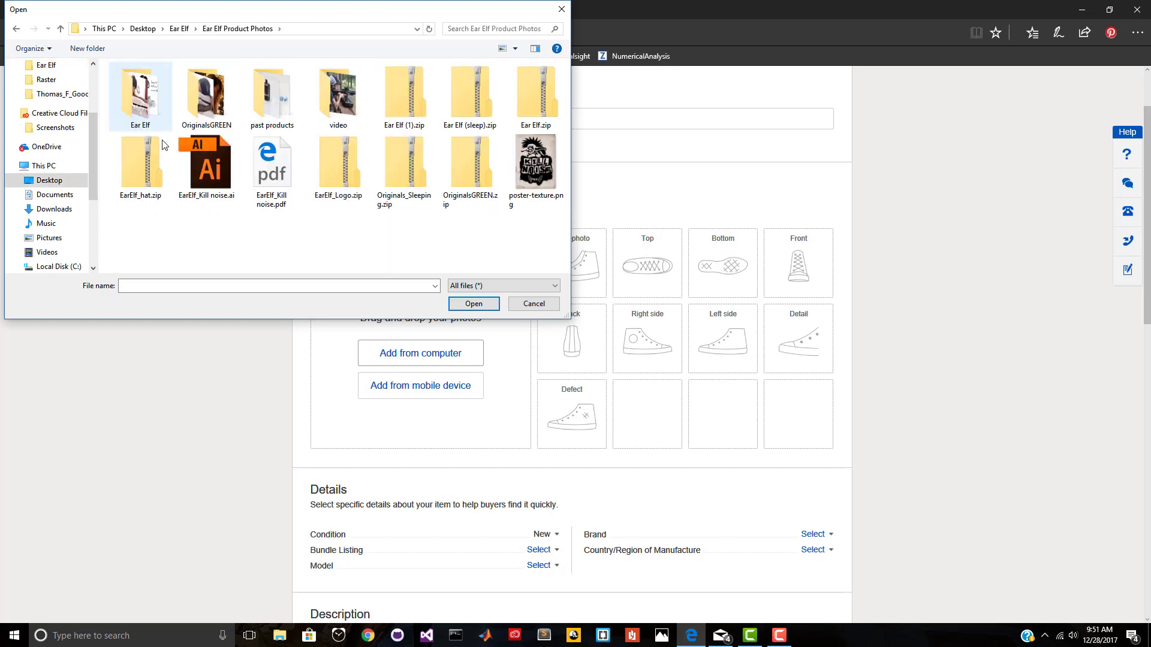
pyautogui.doubleClick(265, 105)
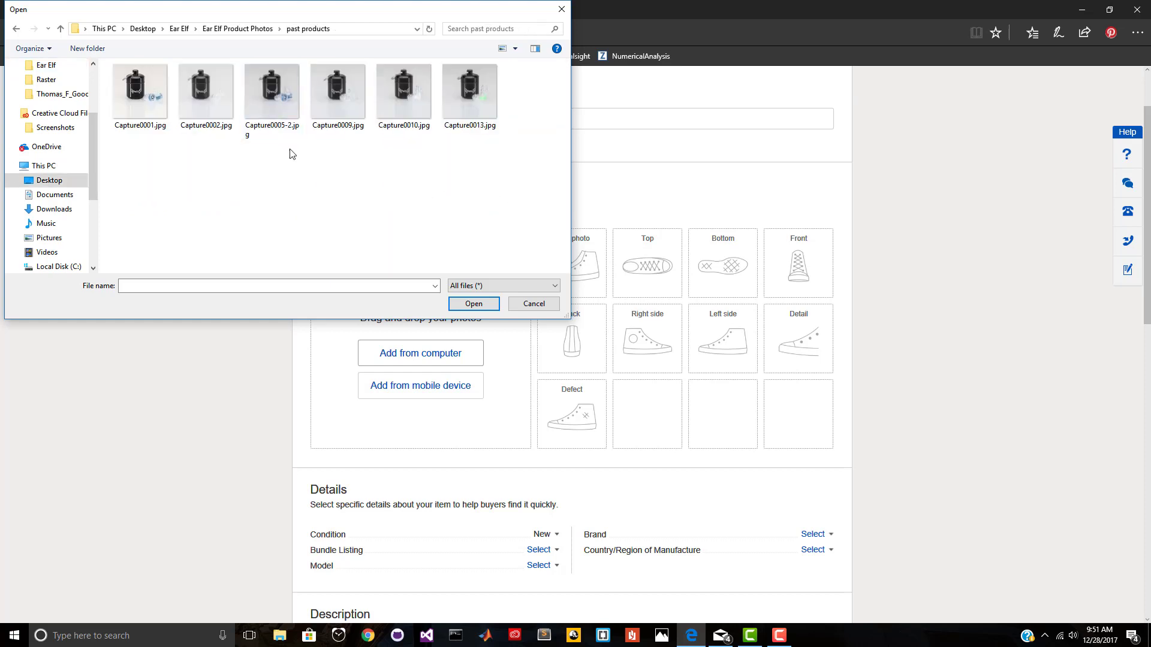
pyautogui.click(477, 102)
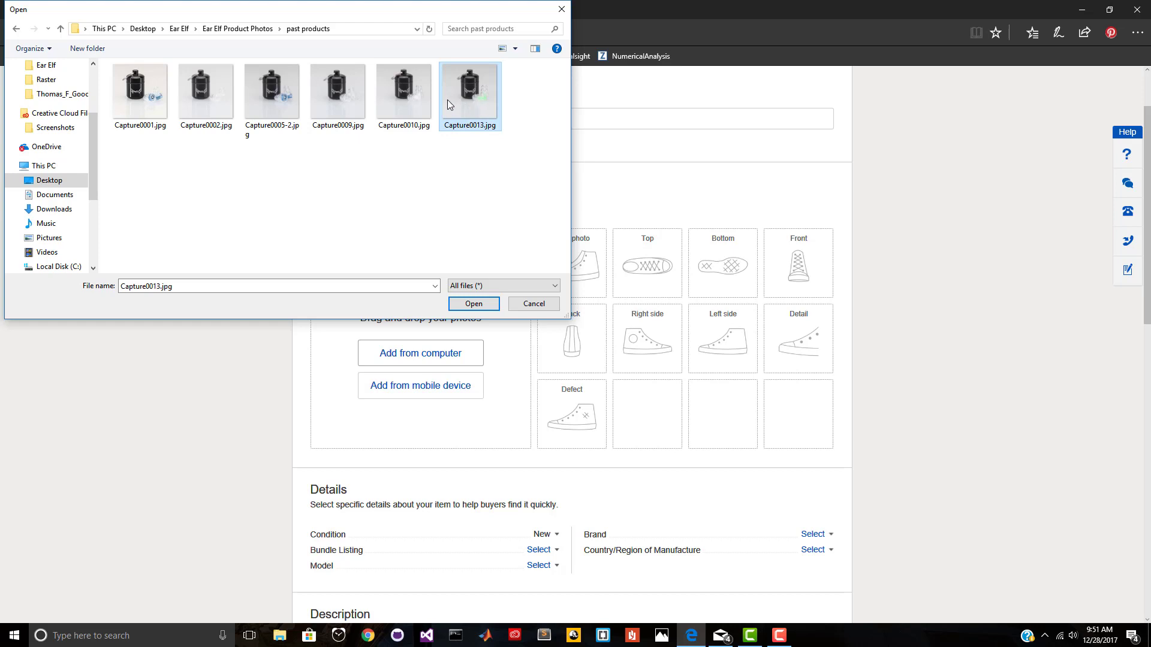
pyautogui.keyDown('ctrl'); pyautogui.click(412, 98); pyautogui.keyUp('ctrl')
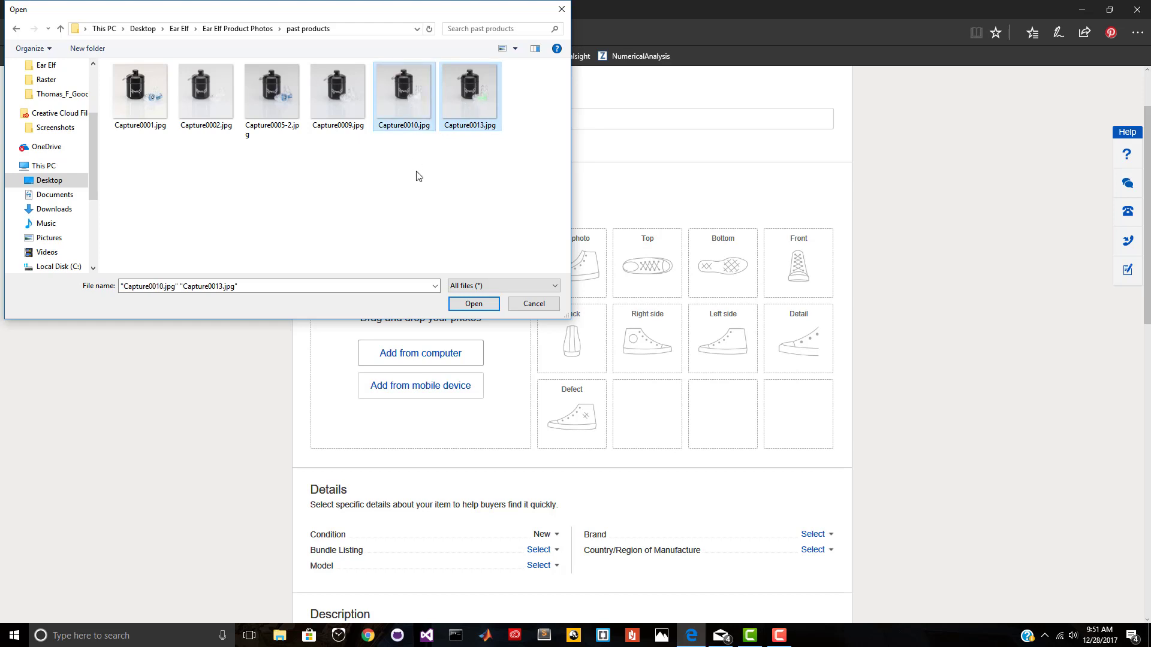
pyautogui.click(464, 305)
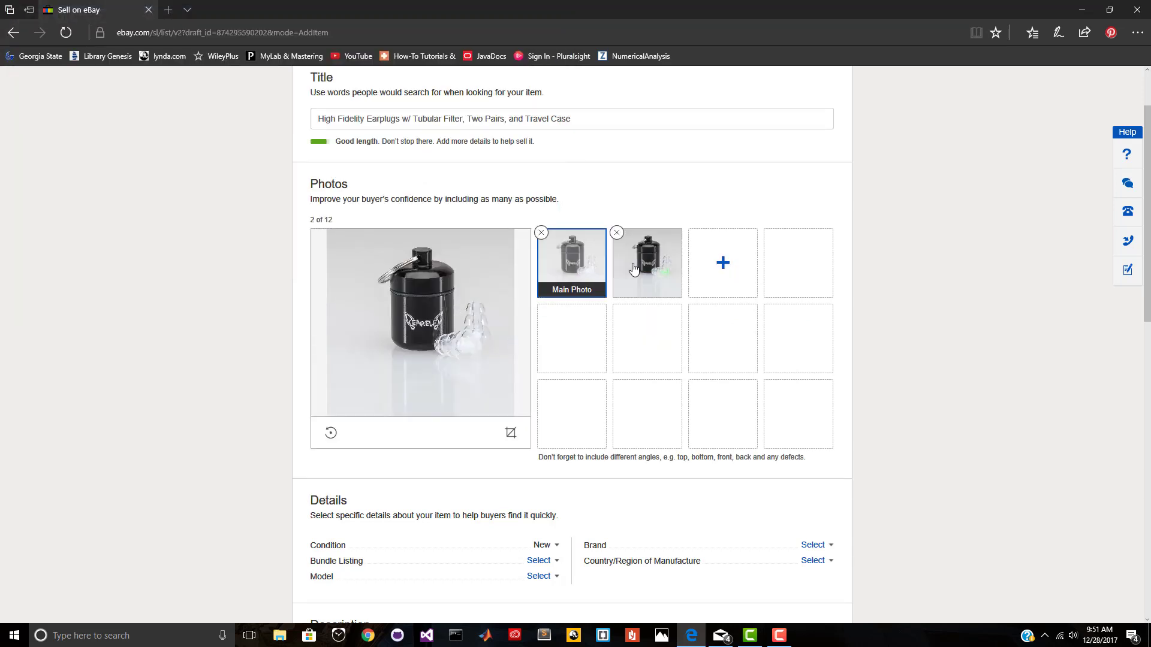
# - Drag the second earplug photo into the large preview, leaving the first as Main Photo
pyautogui.click(653, 272)
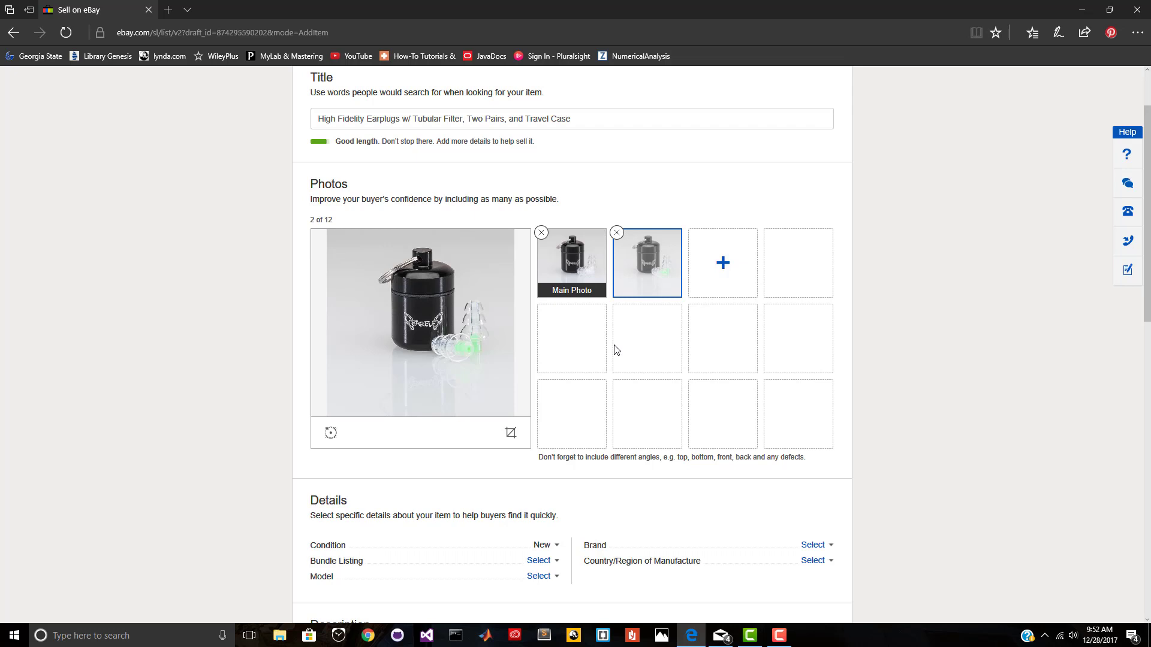
pyautogui.click(641, 188)
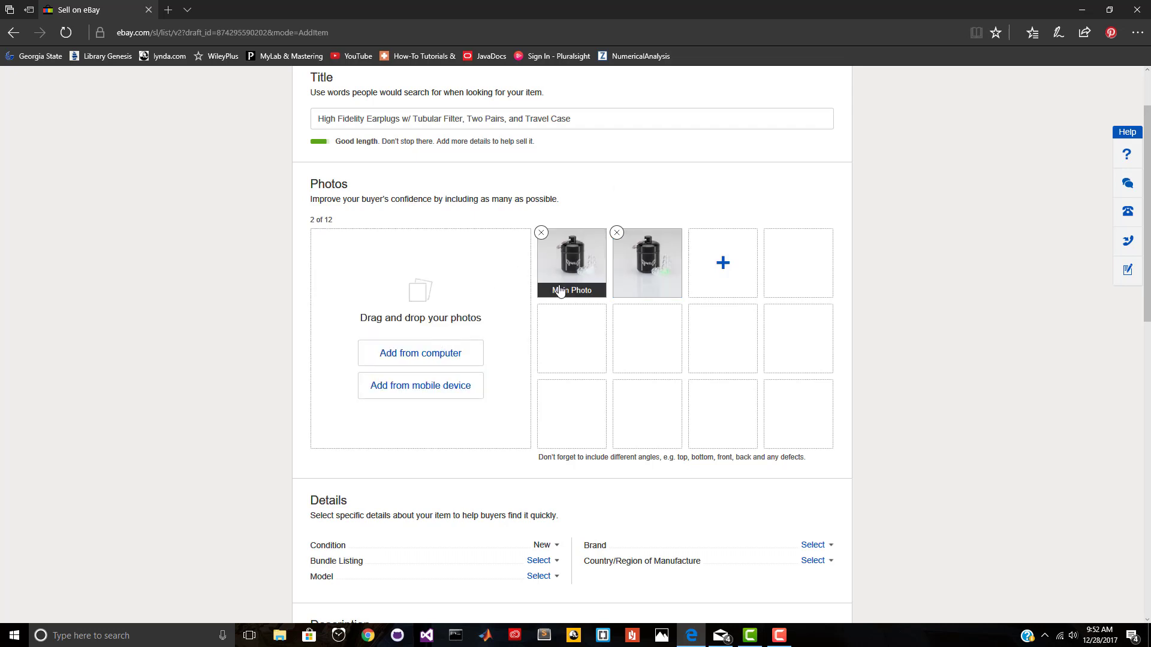
pyautogui.moveTo(644, 264); pyautogui.dragTo(671, 193)
pyautogui.moveTo(650, 267); pyautogui.dragTo(447, 338)
pyautogui.scroll(-1, 659, 486)
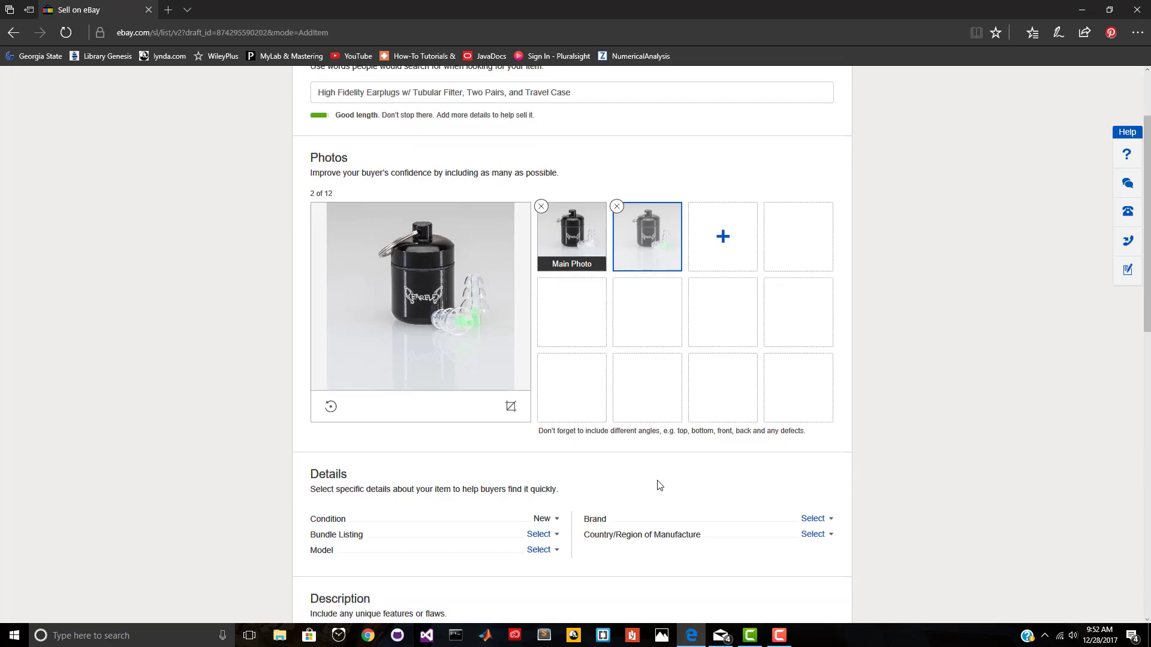
pyautogui.scroll(2, 660, 485)
pyautogui.scroll(-2, 660, 484)
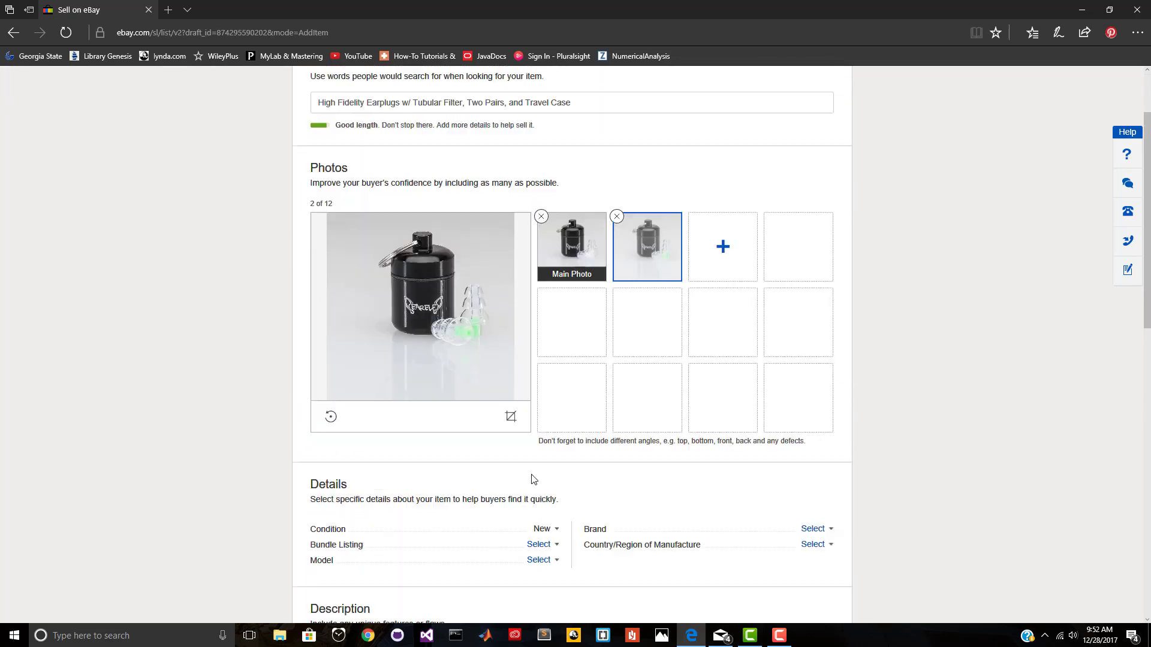
pyautogui.scroll(3, 531, 480)
pyautogui.scroll(-5, 517, 476)
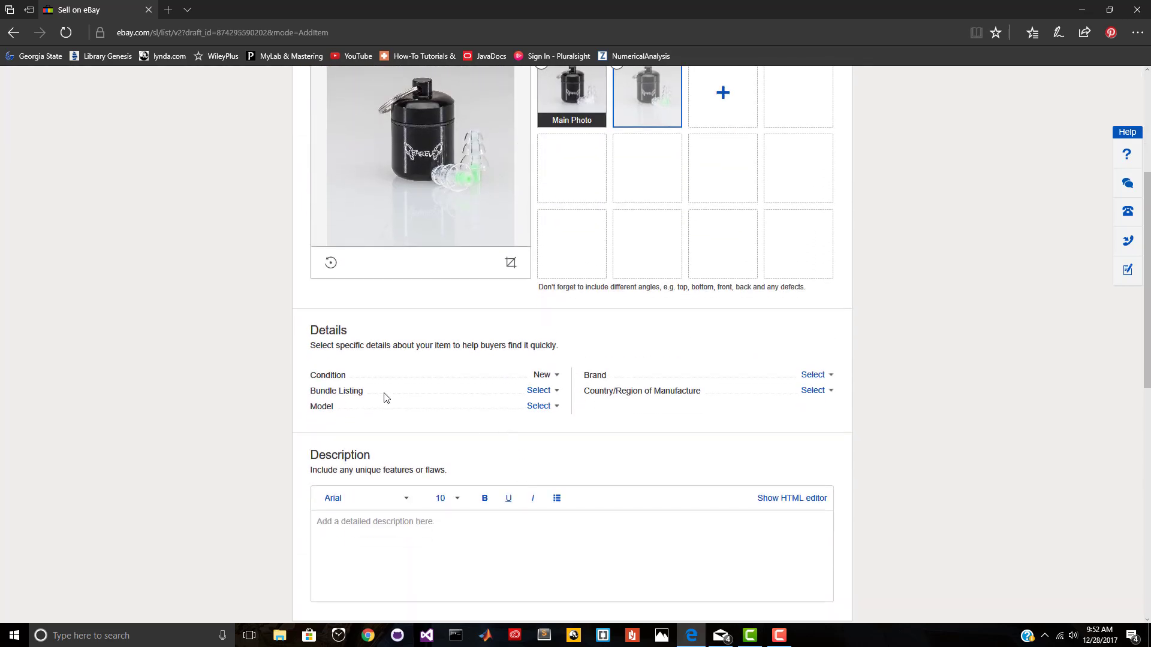
# - Look through the Bundle Listing, Brand and Country of Manufacture dropdowns without choosing anything
pyautogui.click(539, 391)
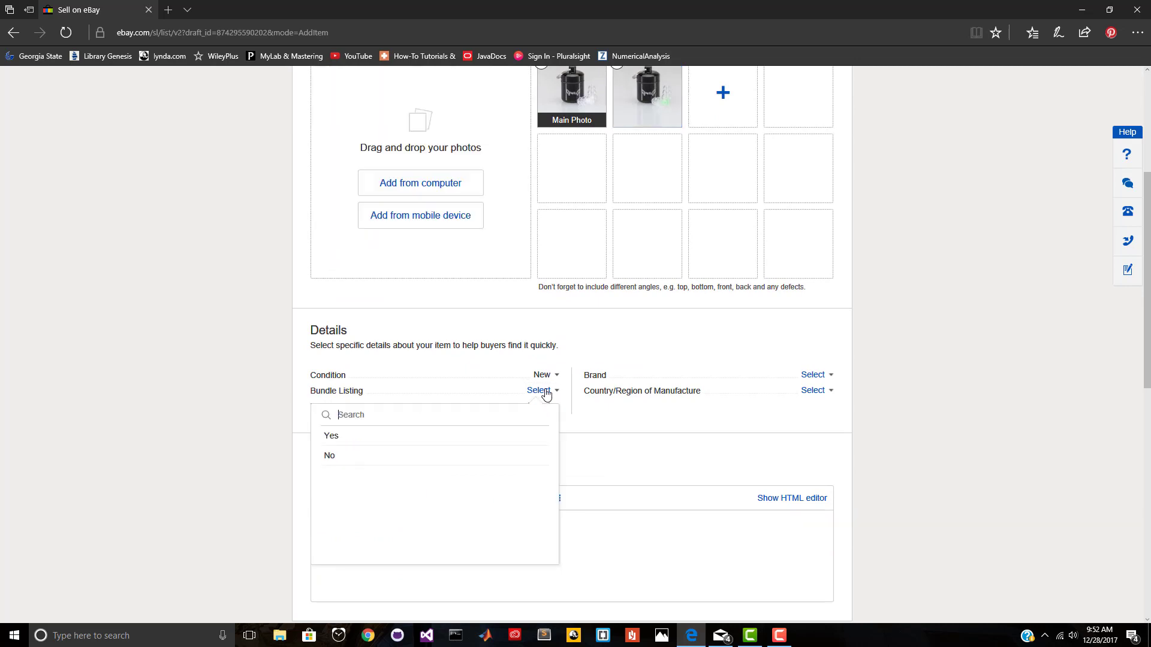
pyautogui.click(544, 391)
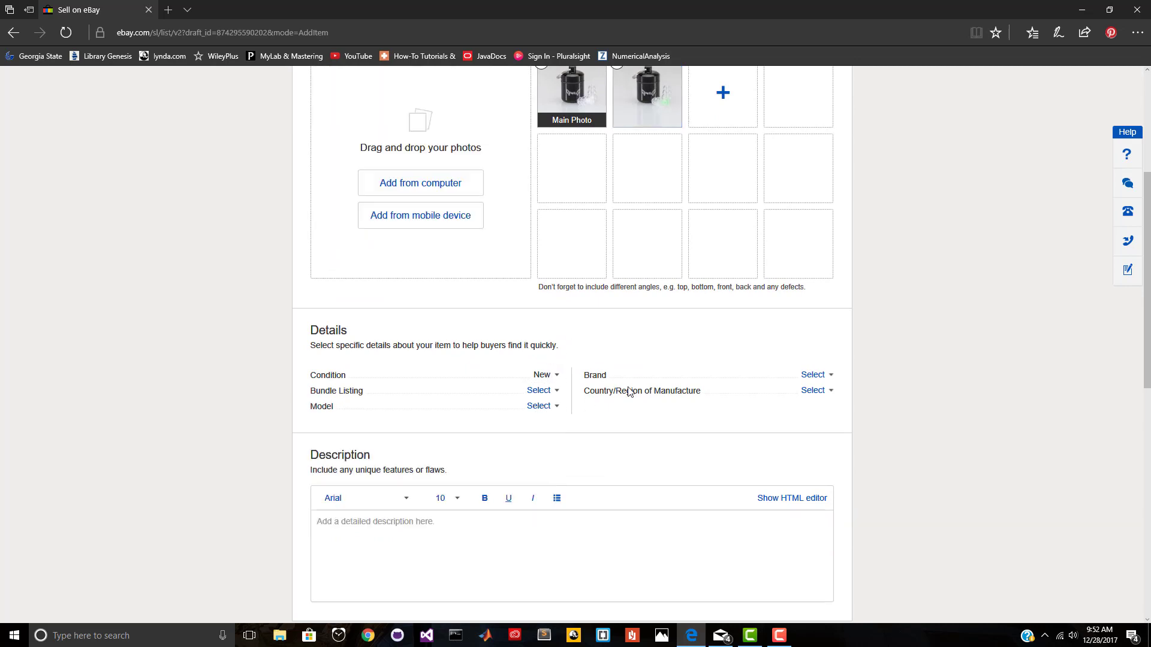
pyautogui.click(813, 376)
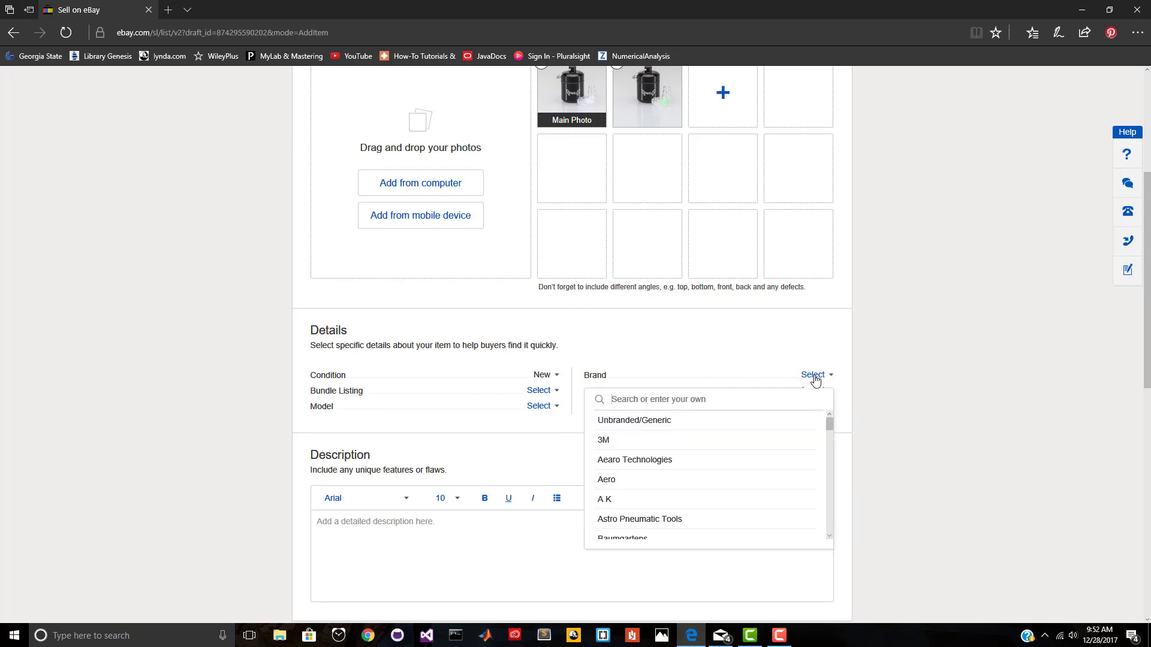
pyautogui.write('Ear')
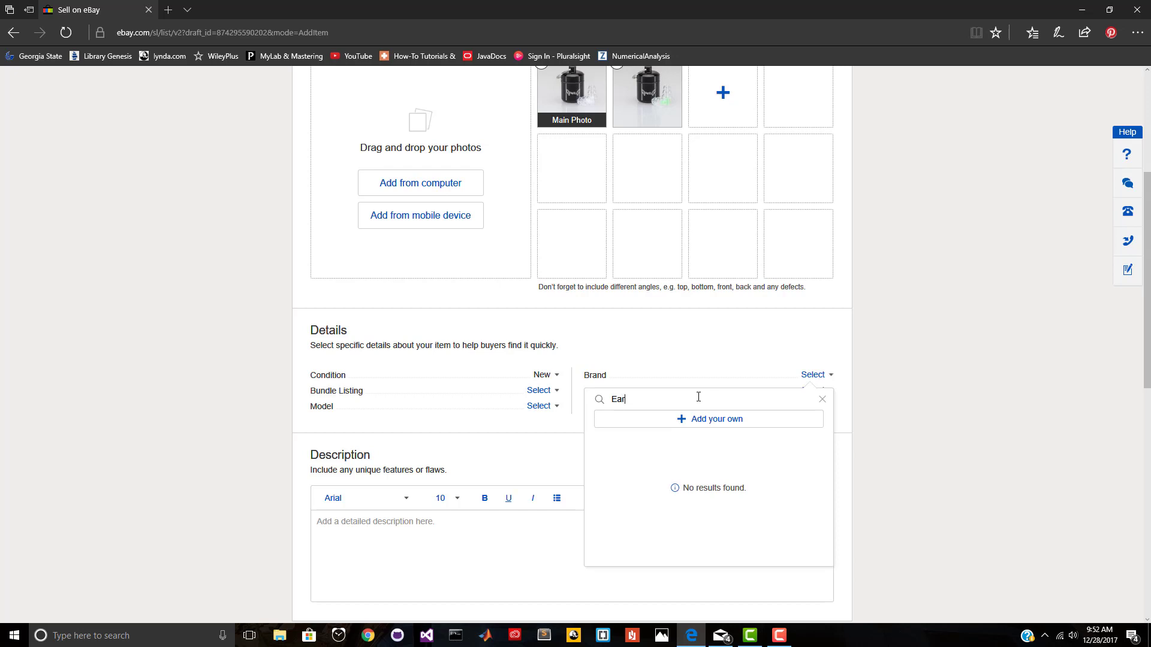
pyautogui.write(' Elf')
pyautogui.click(730, 342)
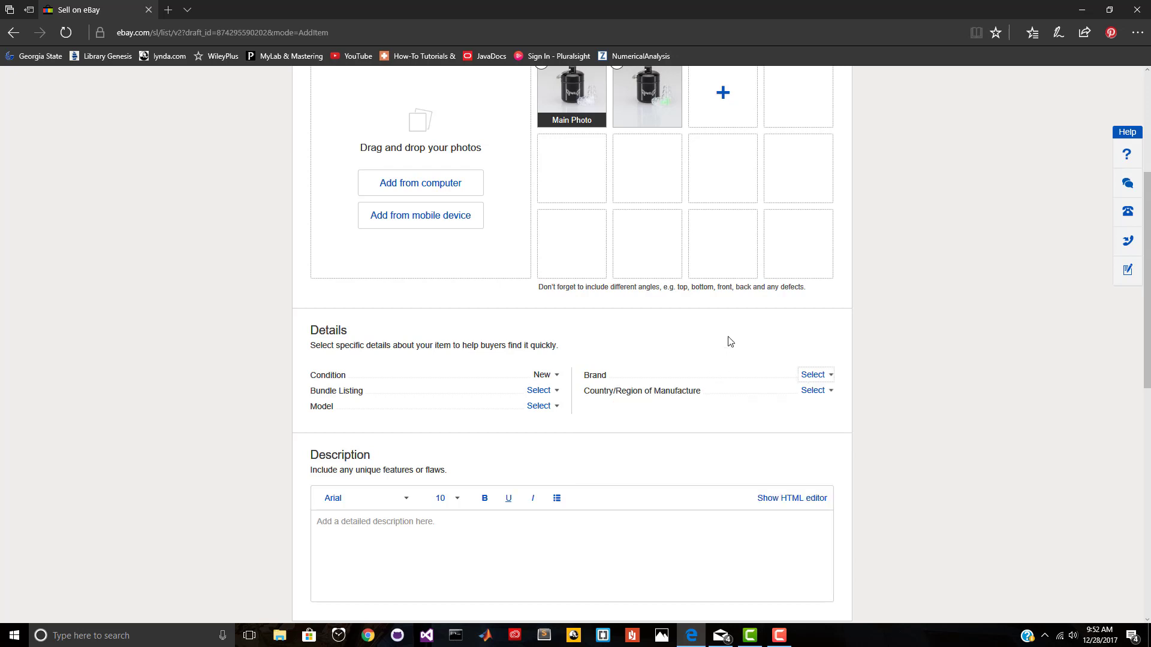
pyautogui.click(814, 392)
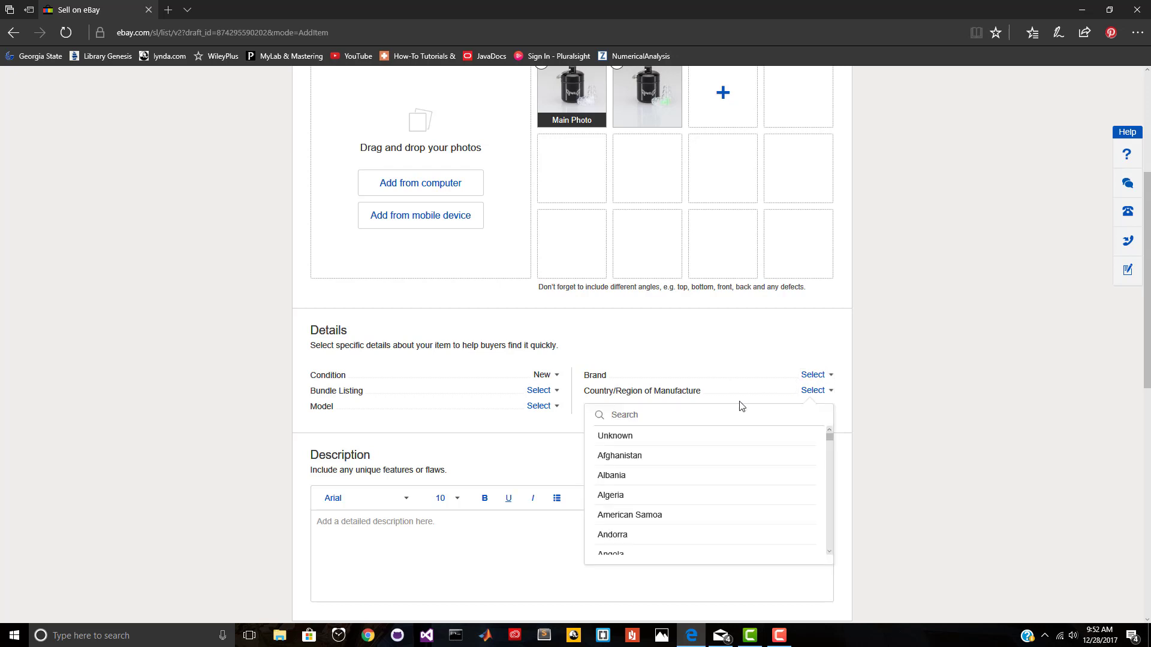
pyautogui.click(814, 388)
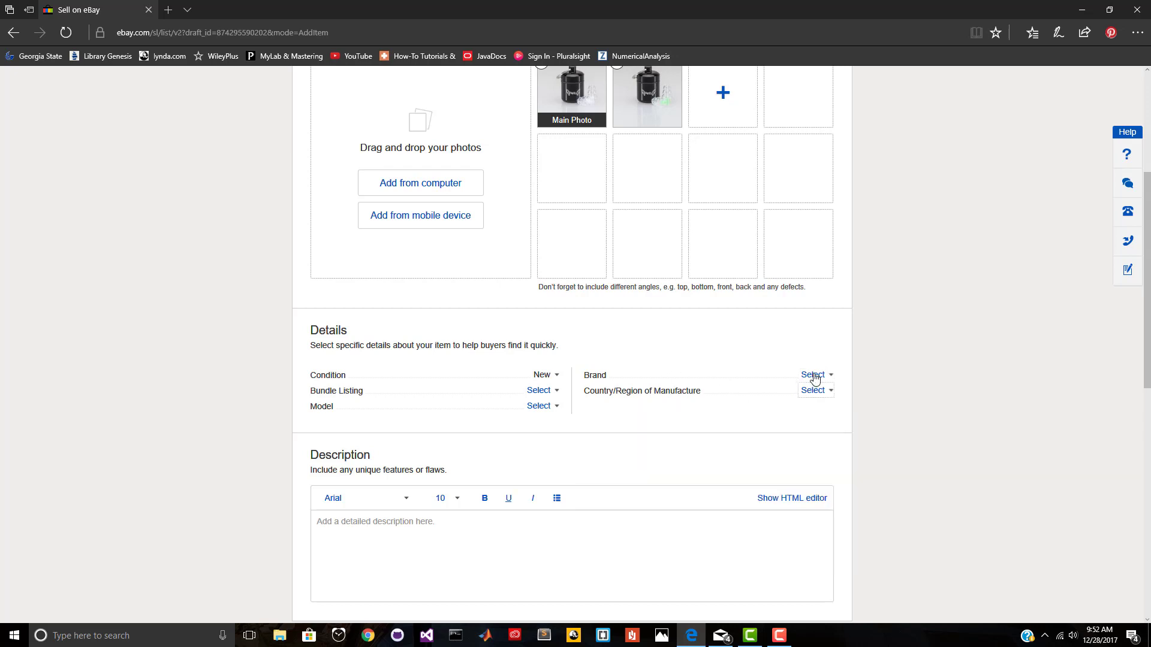
# - Set the Brand item detail to the custom value 'Ear Elf'
pyautogui.click(814, 377)
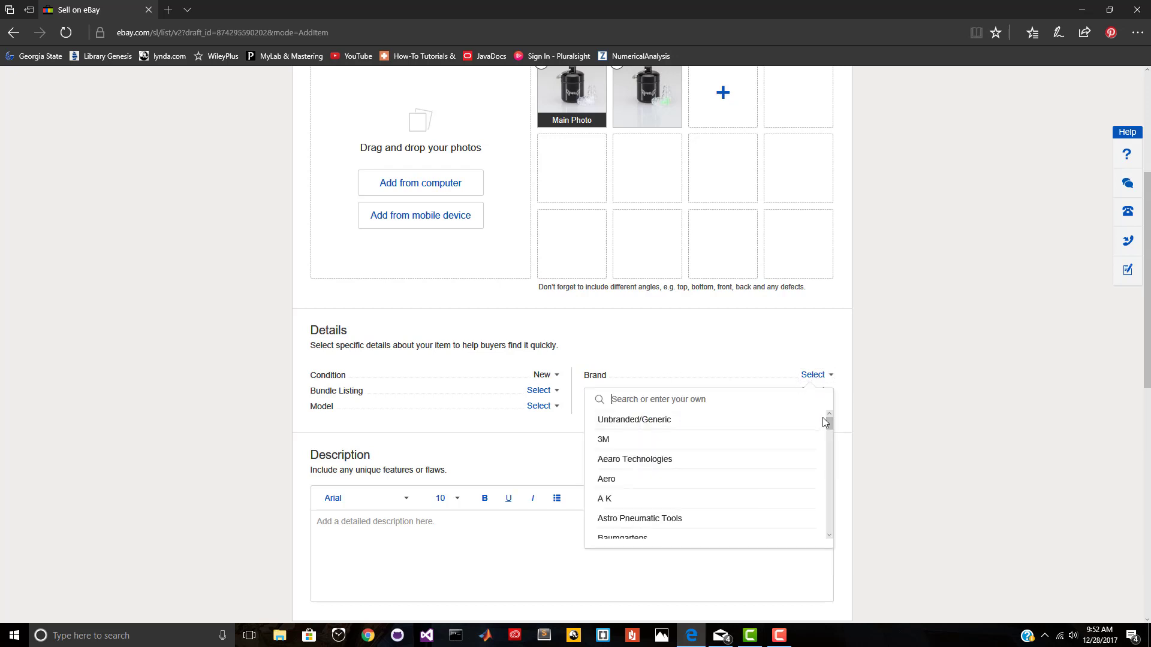
pyautogui.scroll(-2, 816, 468)
pyautogui.moveTo(829, 425)
pyautogui.mouseDown()
pyautogui.moveTo(840, 547)
pyautogui.moveTo(826, 415)
pyautogui.mouseUp()
pyautogui.click(636, 395)
pyautogui.write('Ear')
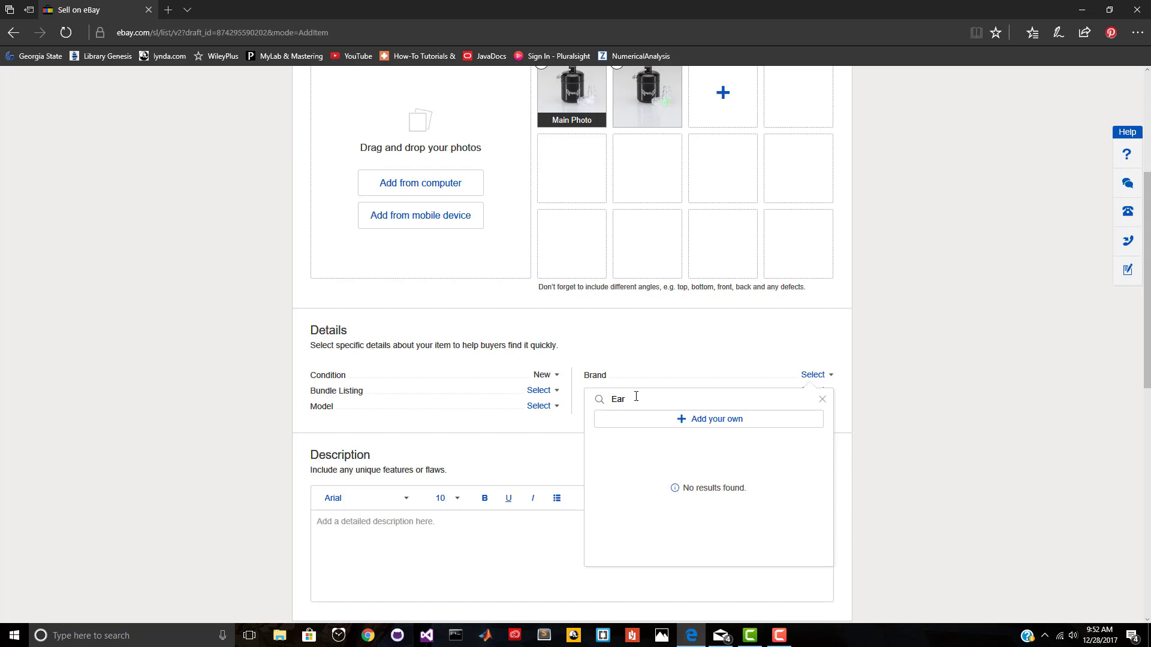
pyautogui.write(' Elf')
pyautogui.click(703, 419)
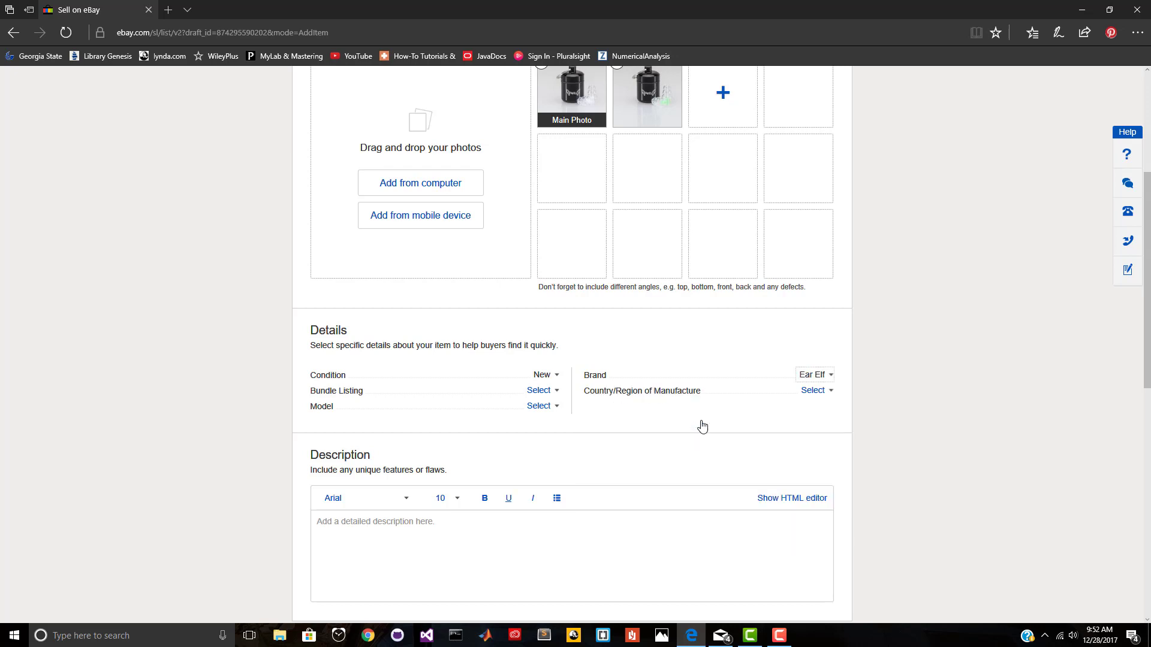
pyautogui.click(820, 396)
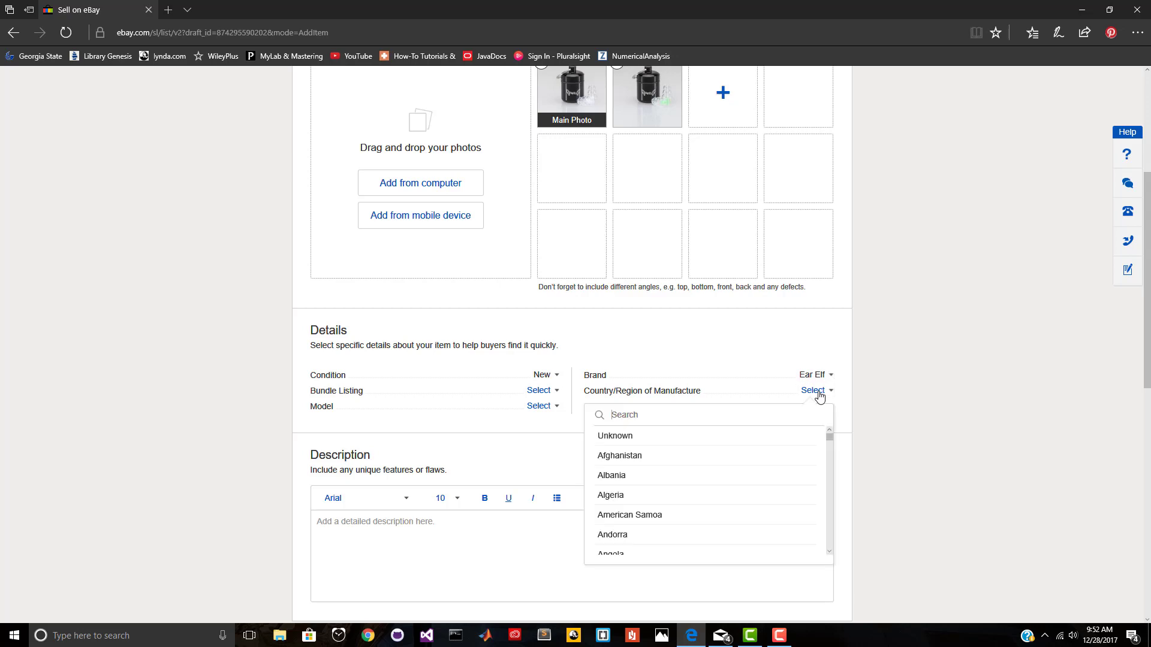
pyautogui.click(715, 348)
# - Price the item Buy It Now only at $17.99, with auction starting bid unchecked
pyautogui.scroll(-2, 714, 347)
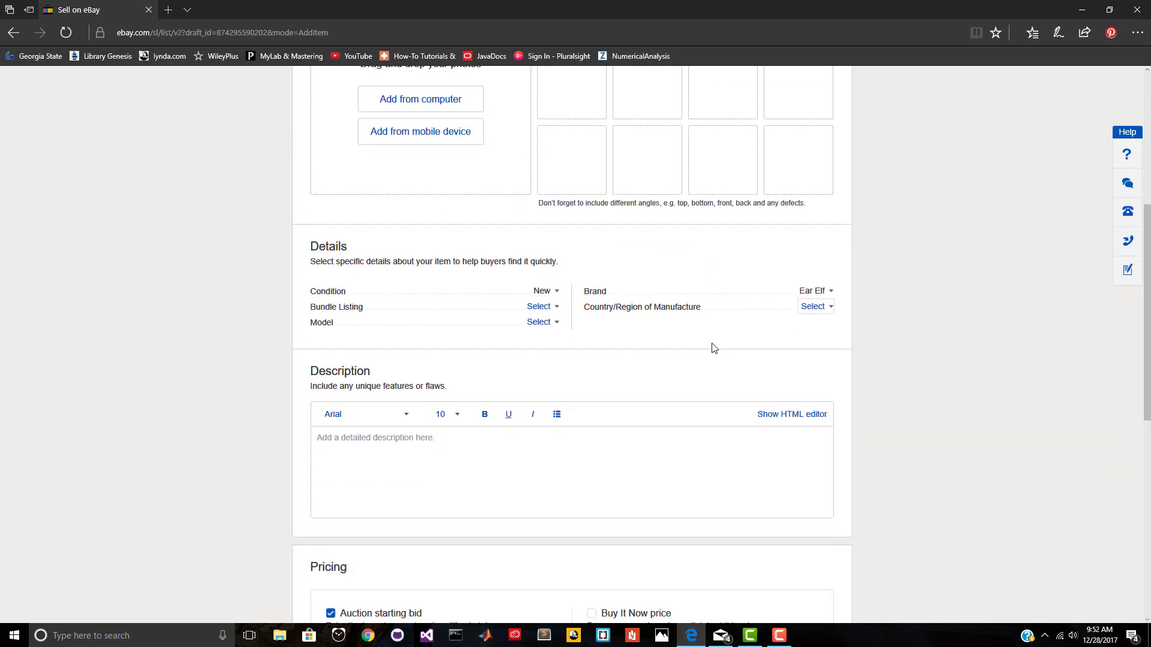
pyautogui.scroll(2, 493, 516)
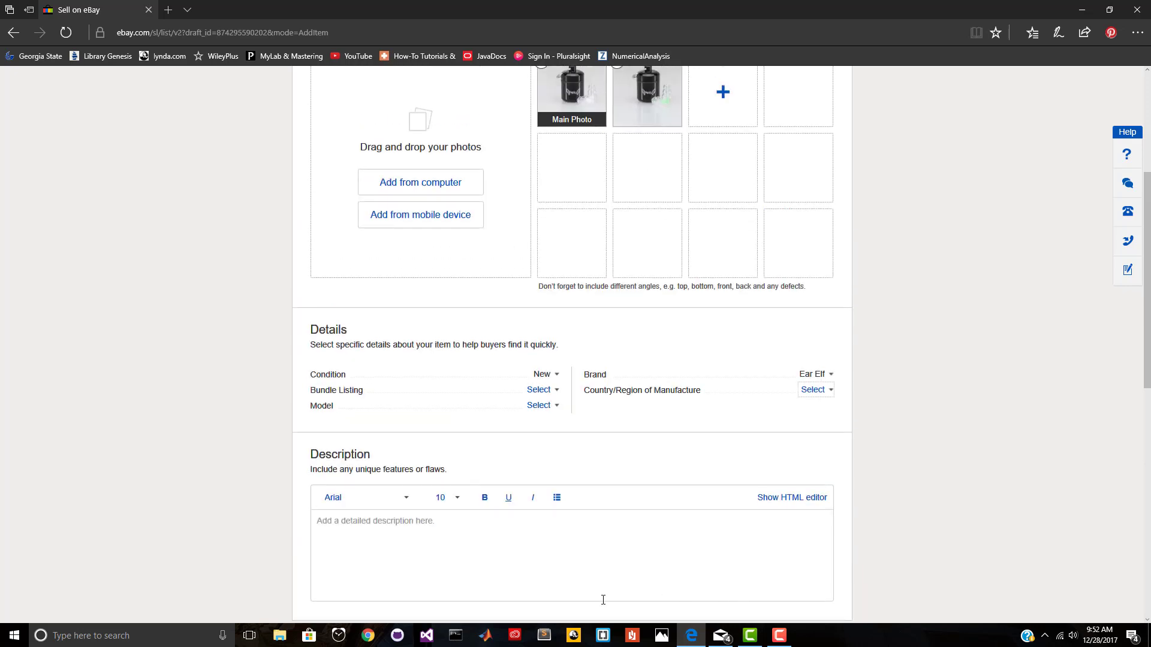
pyautogui.scroll(-6, 256, 485)
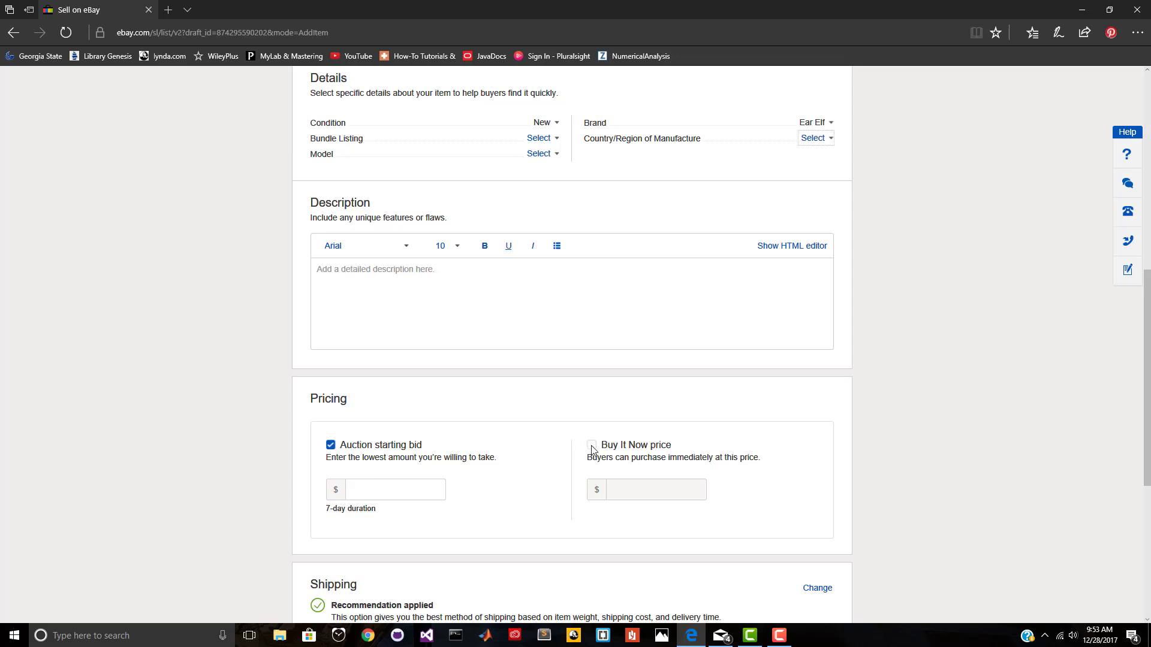
pyautogui.click(591, 445)
pyautogui.click(330, 445)
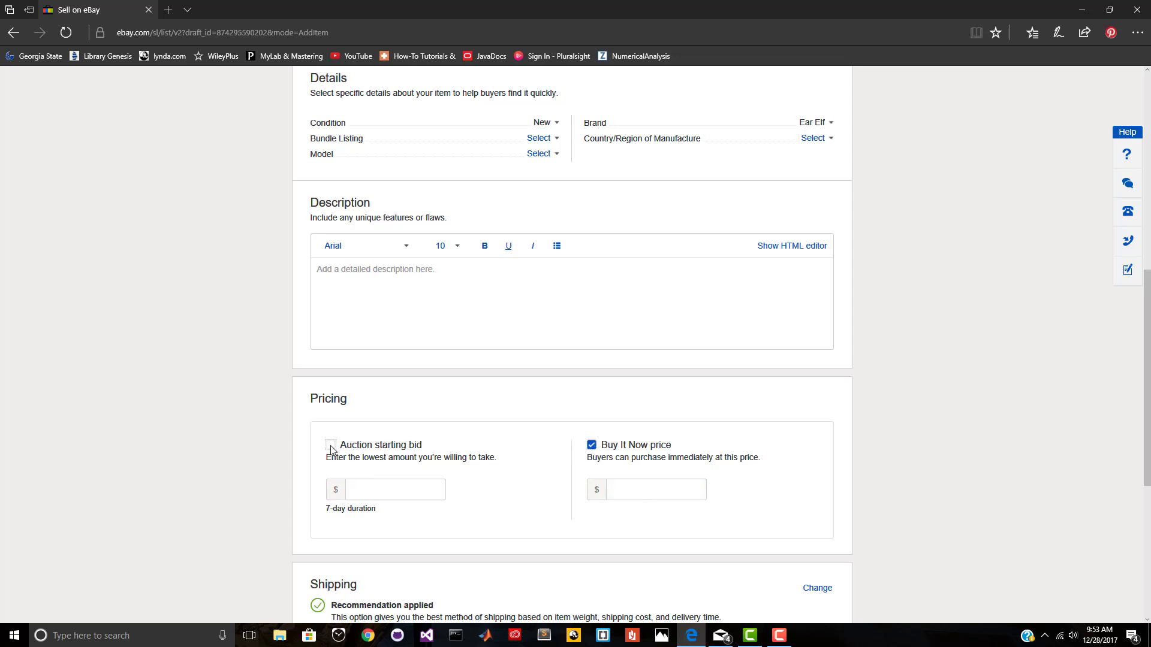
pyautogui.click(644, 491)
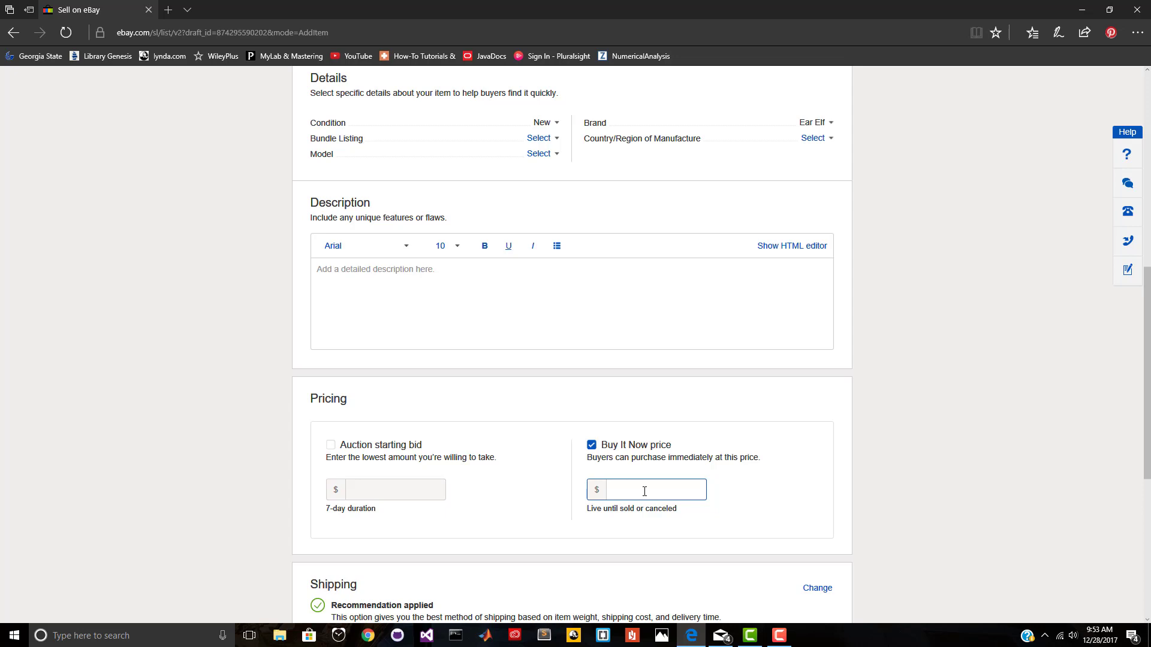
pyautogui.write('17.99')
# - Commit the $17.99 price, select the Description editor, and launch File Explorer
pyautogui.click(759, 501)
pyautogui.scroll(3, 759, 501)
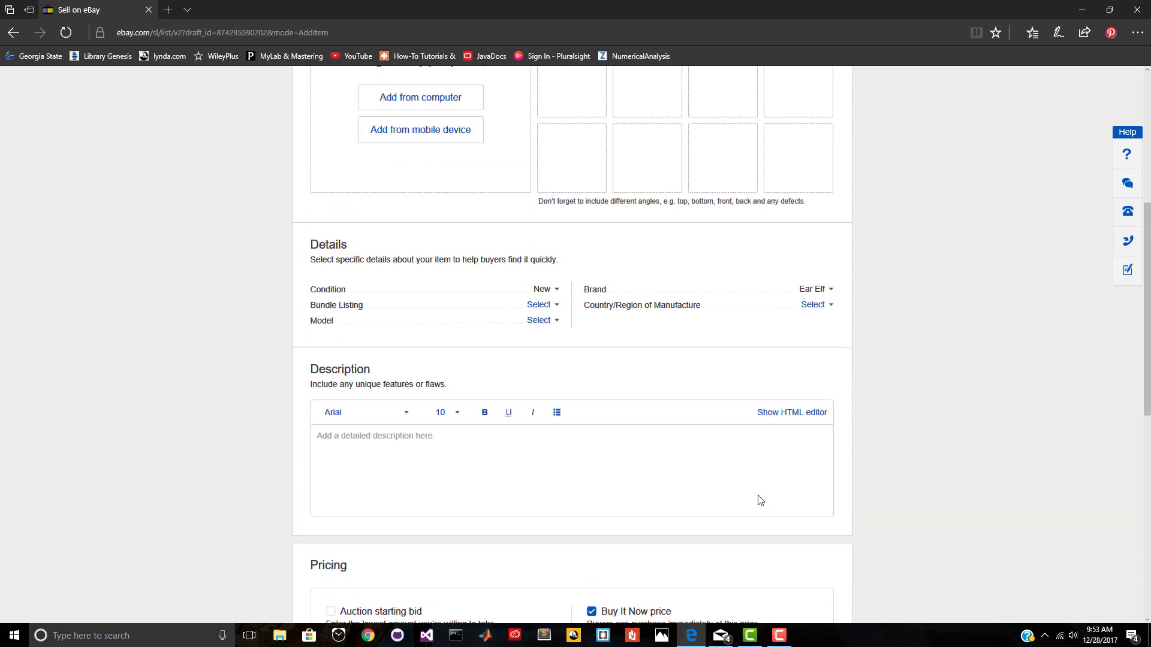
pyautogui.click(550, 465)
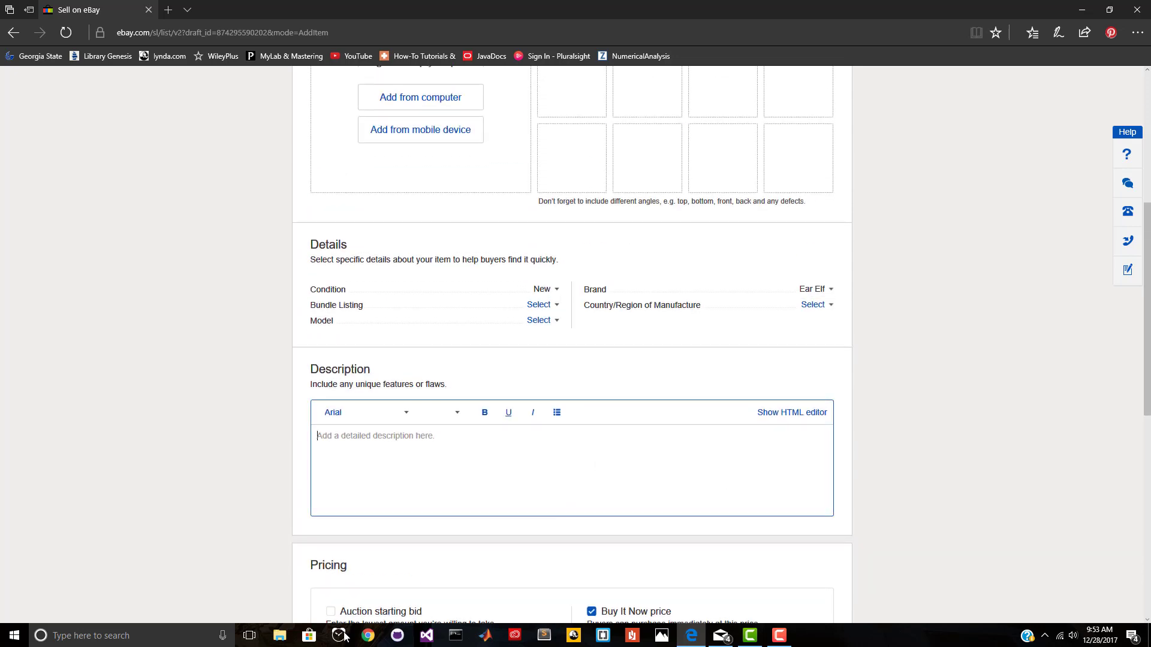
pyautogui.click(287, 641)
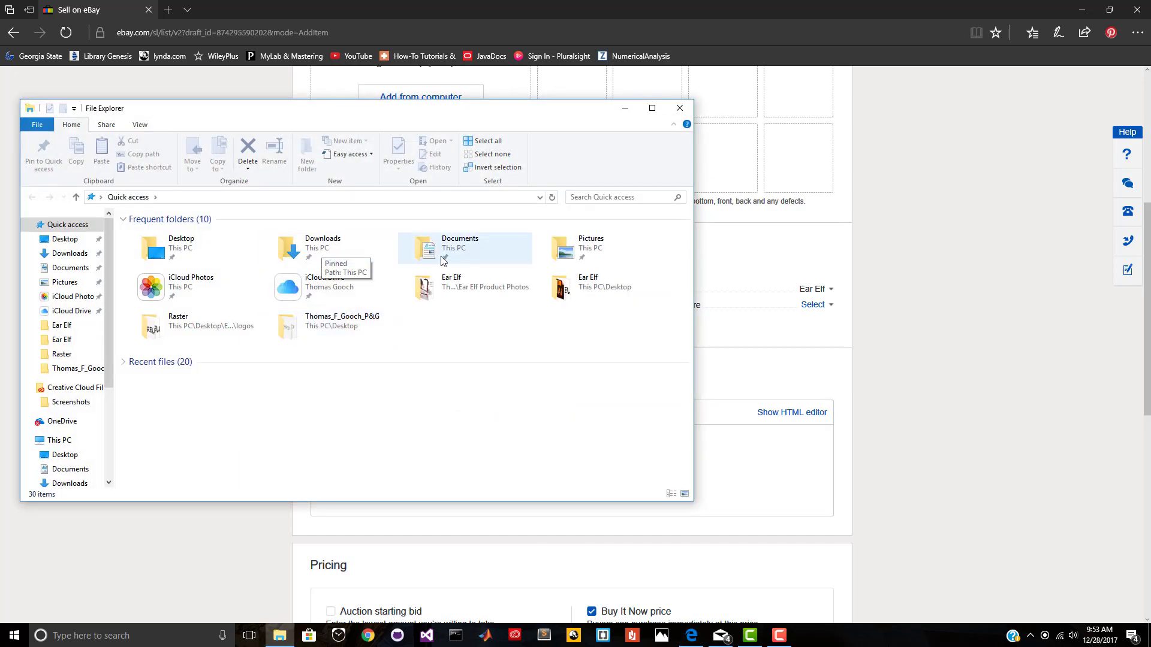
# - Open 4. HTML.pdf from Ear Elf > teafg327.zip > Orders > 06.09.2017 High Fidelity Earplugs folder
pyautogui.click(580, 292)
pyautogui.doubleClick(581, 292)
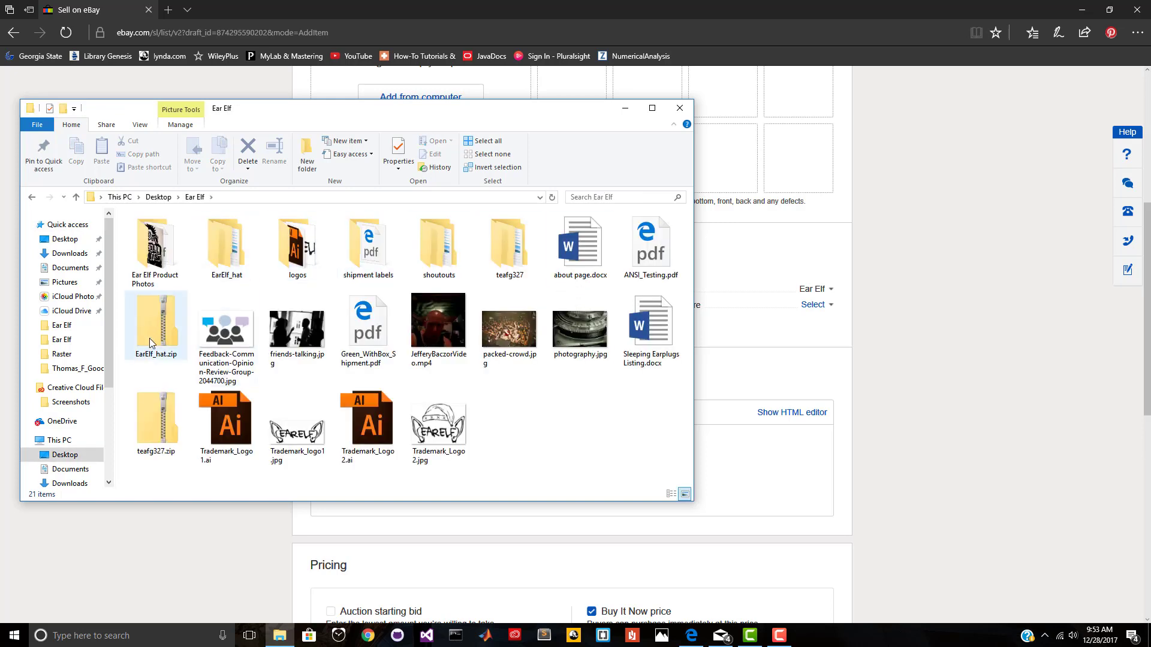
pyautogui.doubleClick(153, 408)
pyautogui.doubleClick(152, 235)
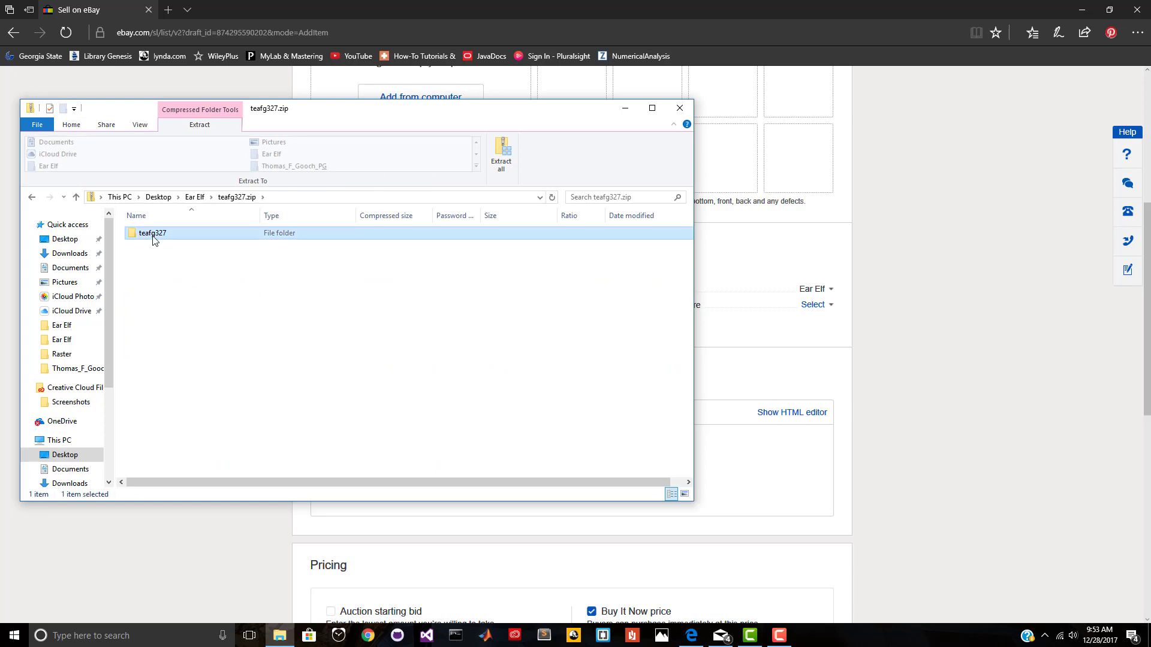
pyautogui.doubleClick(154, 235)
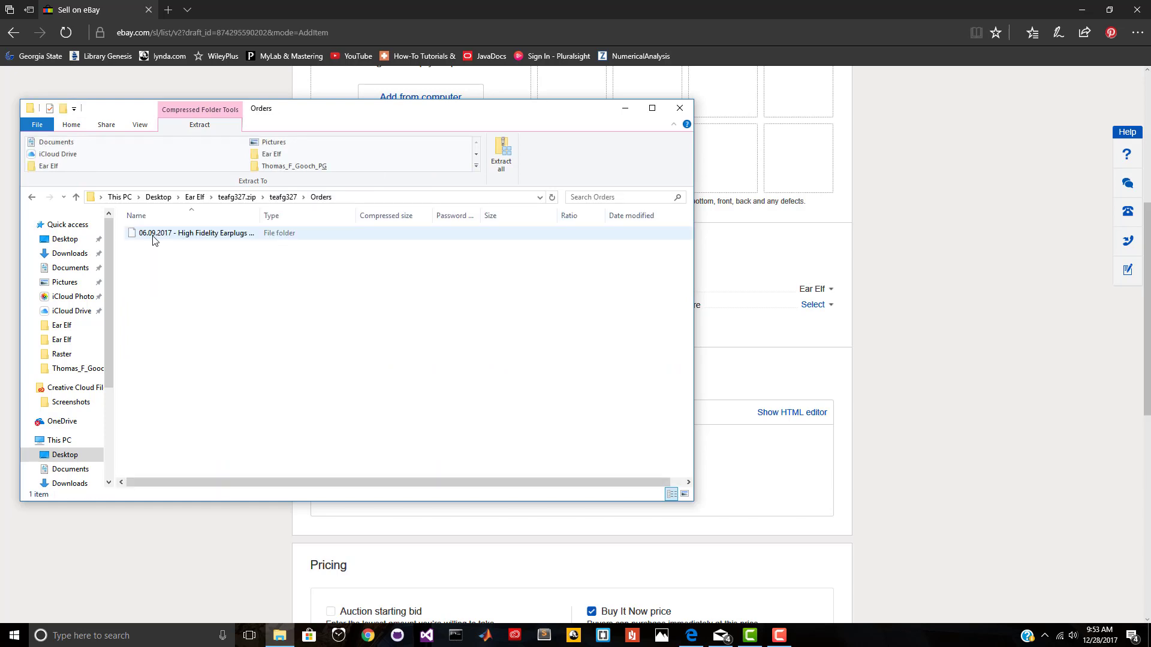
pyautogui.doubleClick(154, 235)
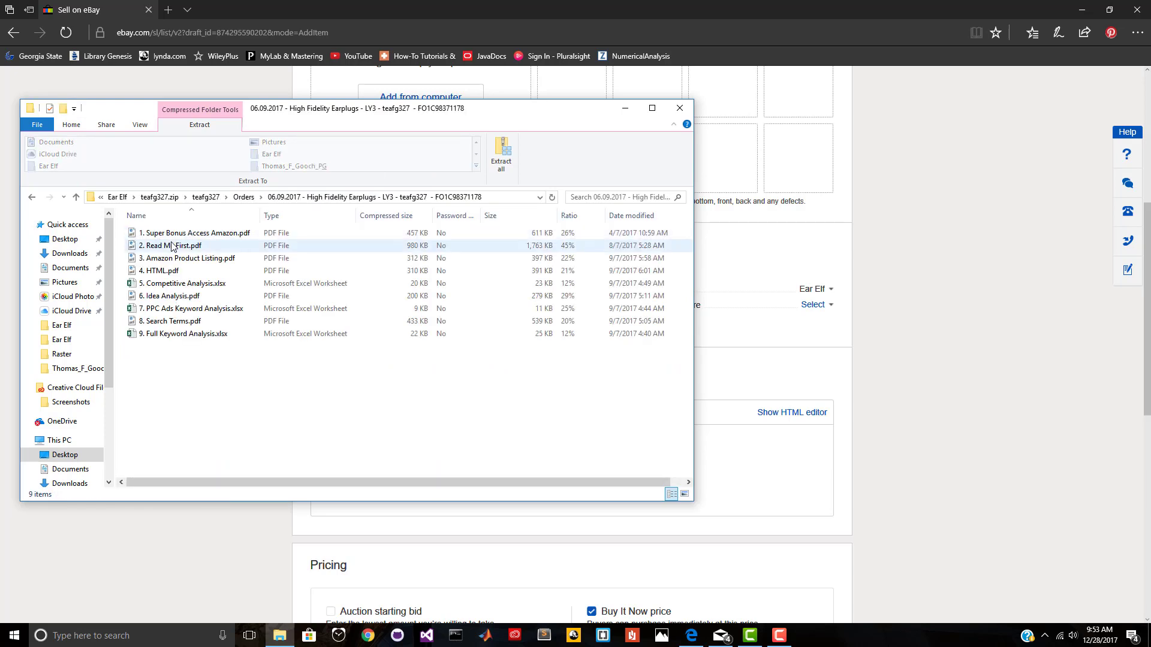
pyautogui.click(179, 272)
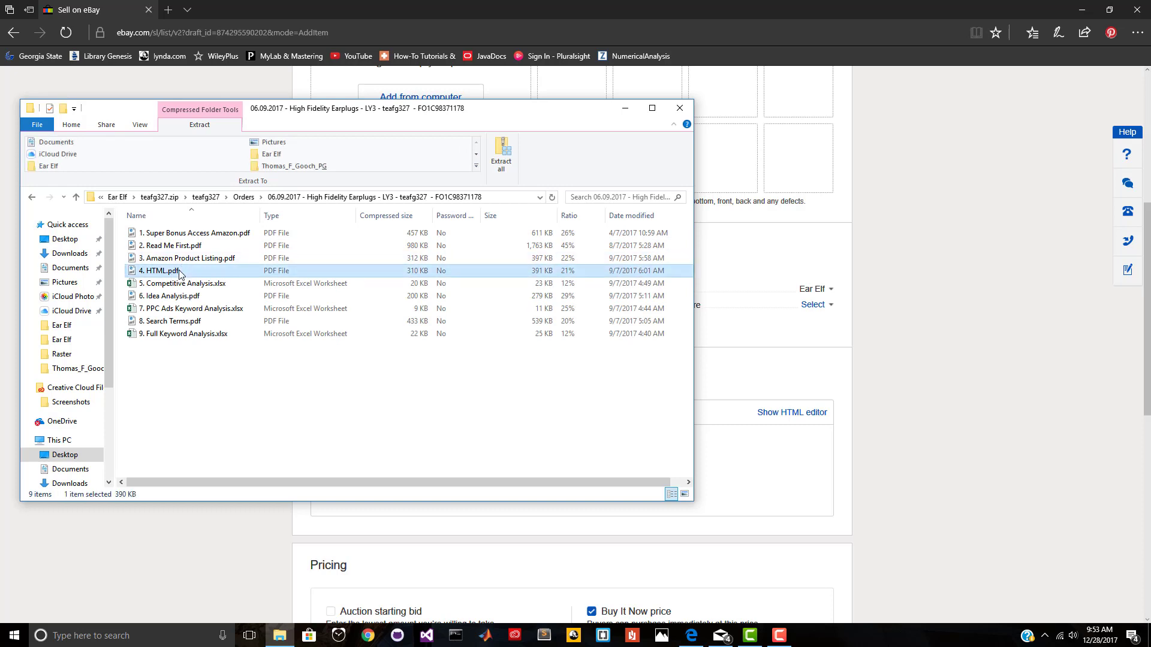
pyautogui.doubleClick(178, 271)
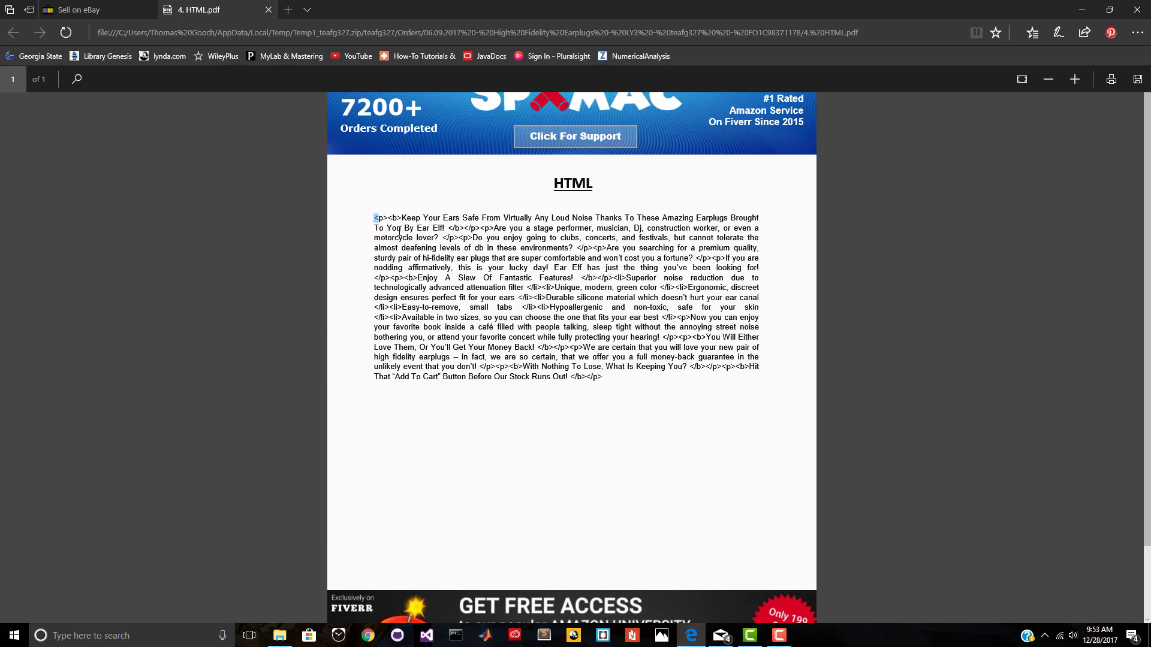
# - Copy the HTML description paragraph from 4. HTML.pdf and go back to the Sell on eBay tab
pyautogui.moveTo(373, 219); pyautogui.dragTo(630, 380)
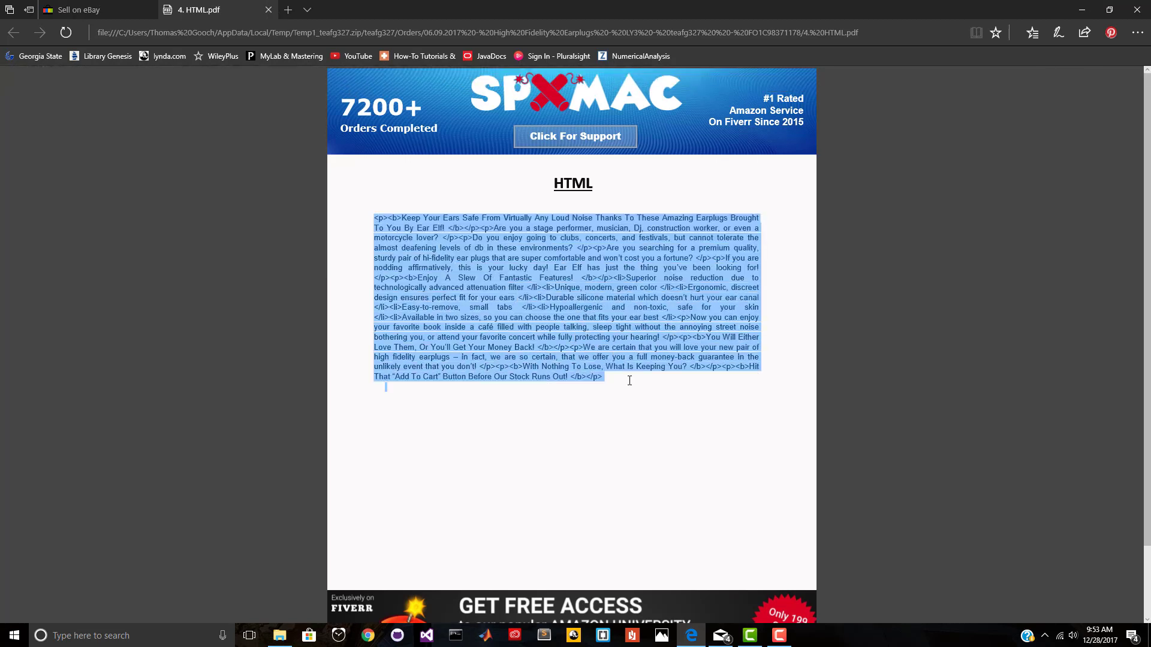
pyautogui.rightClick(567, 319)
pyautogui.click(590, 379)
pyautogui.click(95, 10)
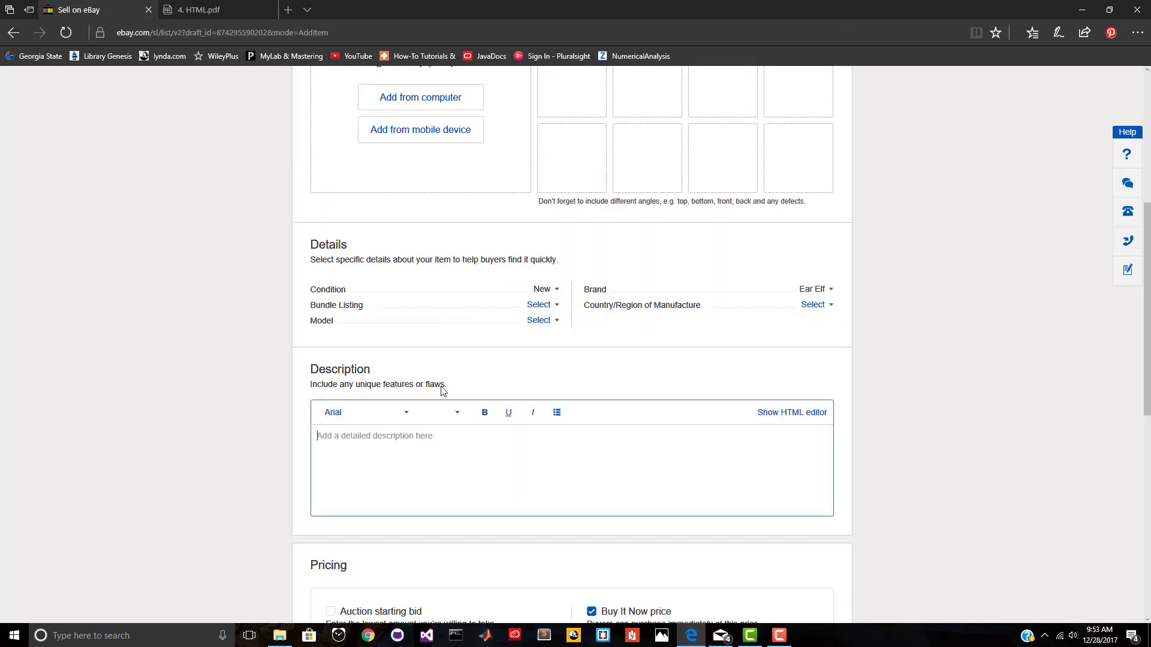
pyautogui.rightClick(368, 444)
pyautogui.click(394, 478)
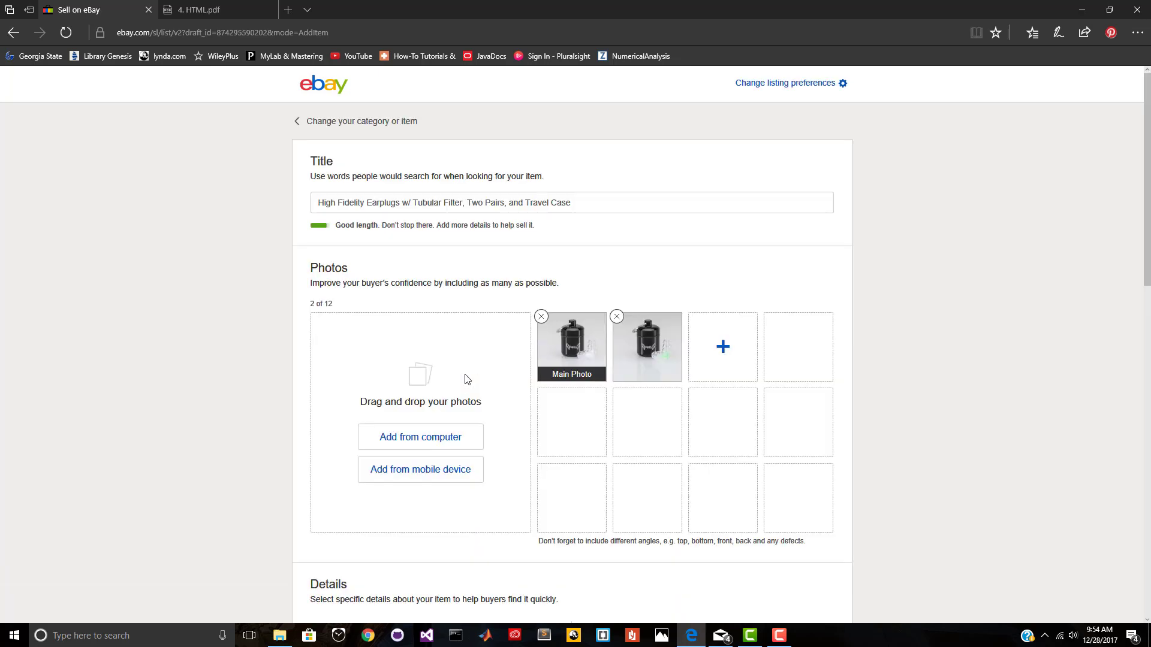
pyautogui.scroll(-2, 505, 300)
pyautogui.scroll(-5, 505, 299)
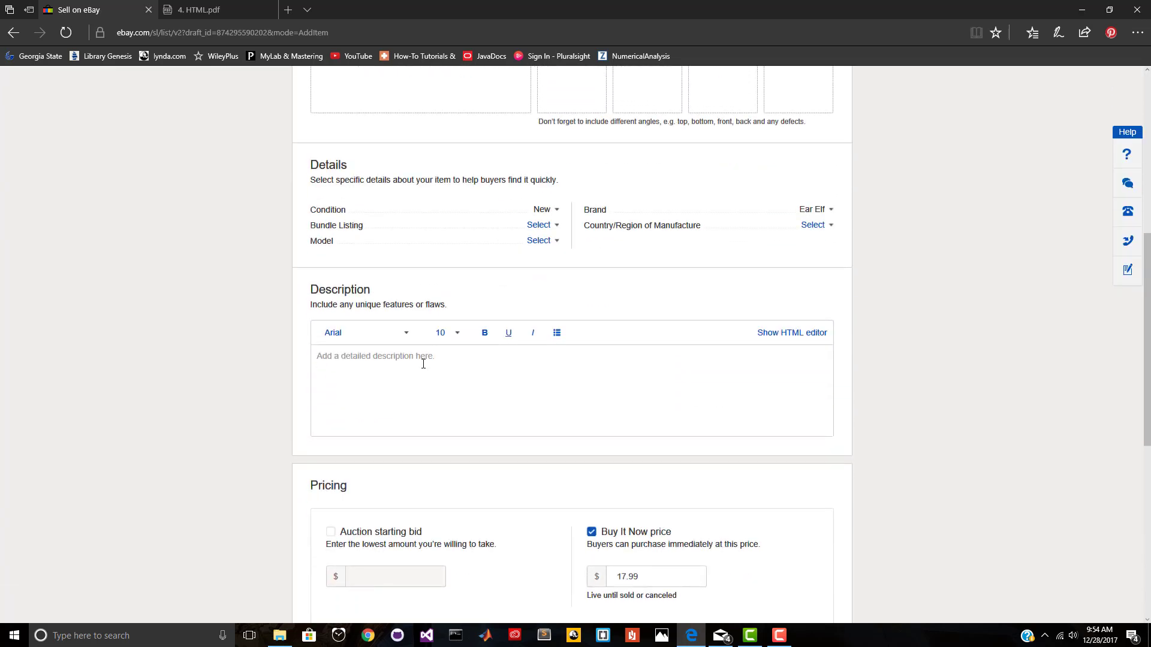
pyautogui.scroll(5, 424, 360)
pyautogui.scroll(-3, 371, 466)
pyautogui.scroll(-3, 371, 467)
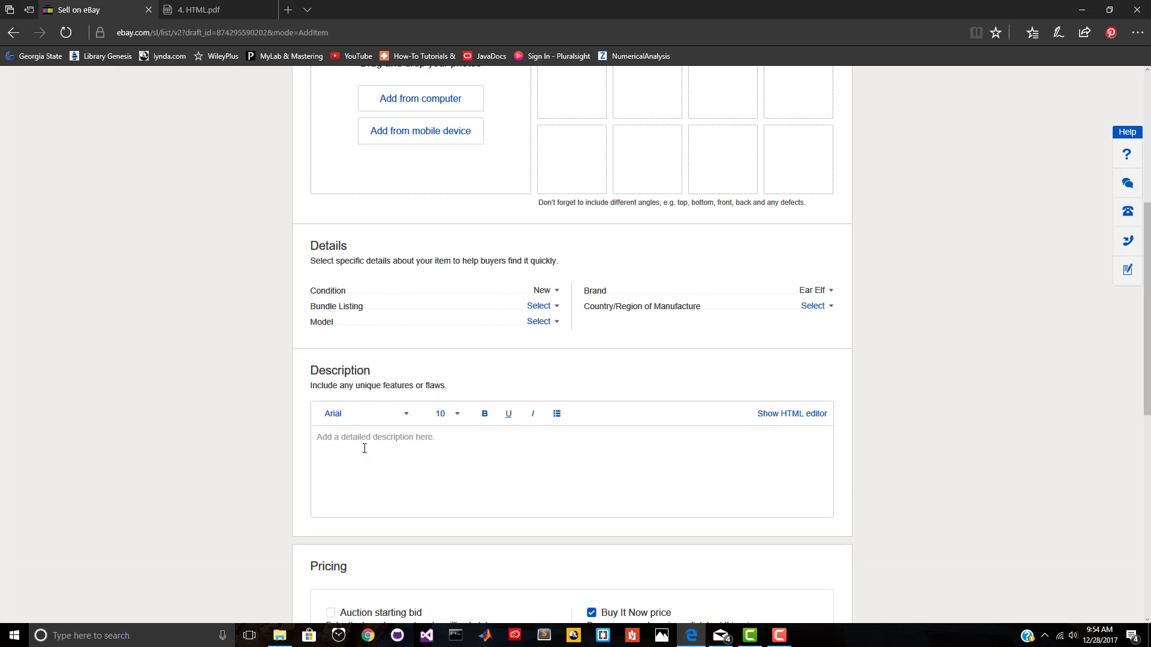
pyautogui.click(363, 450)
pyautogui.rightClick(372, 459)
pyautogui.click(396, 483)
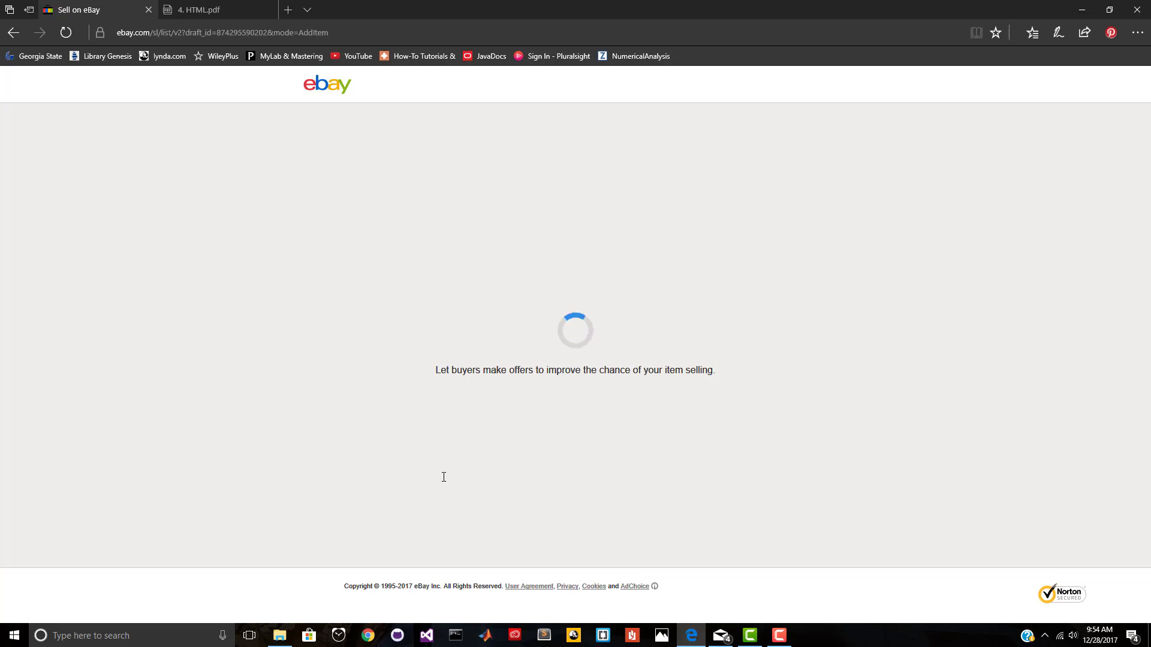
pyautogui.scroll(-1, 444, 477)
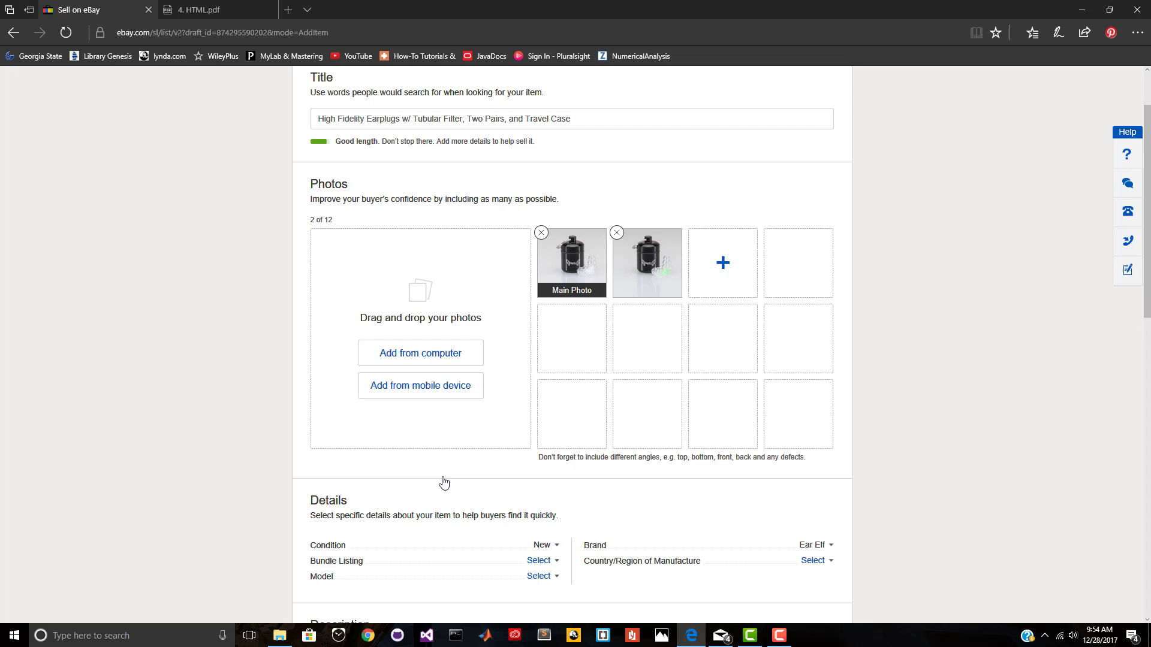
pyautogui.scroll(-6, 444, 483)
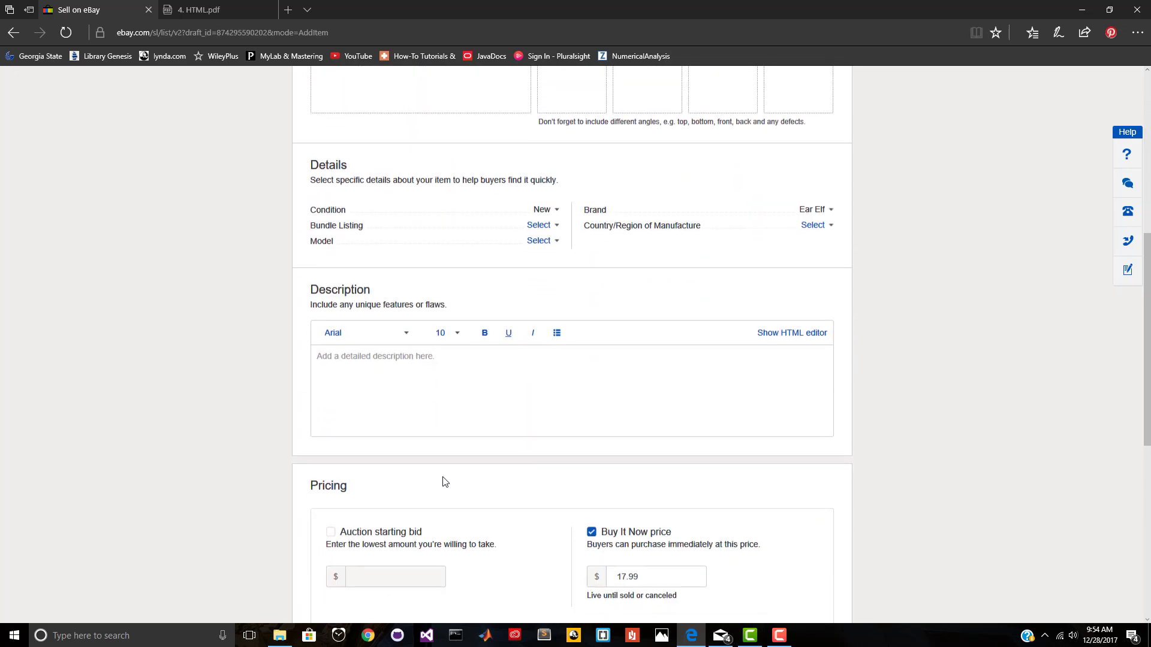
# - Offer free shipping paid by the seller, clear the ounce weight, and mark package details as unknown
pyautogui.scroll(-3, 443, 481)
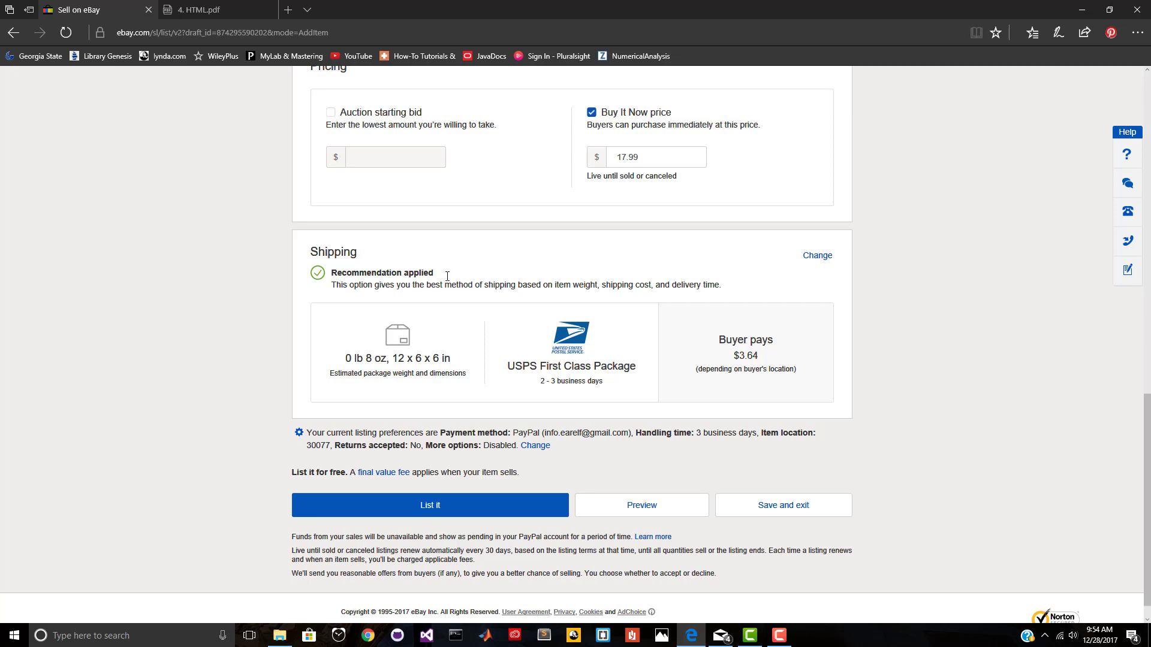
pyautogui.click(816, 258)
pyautogui.scroll(-2, 633, 284)
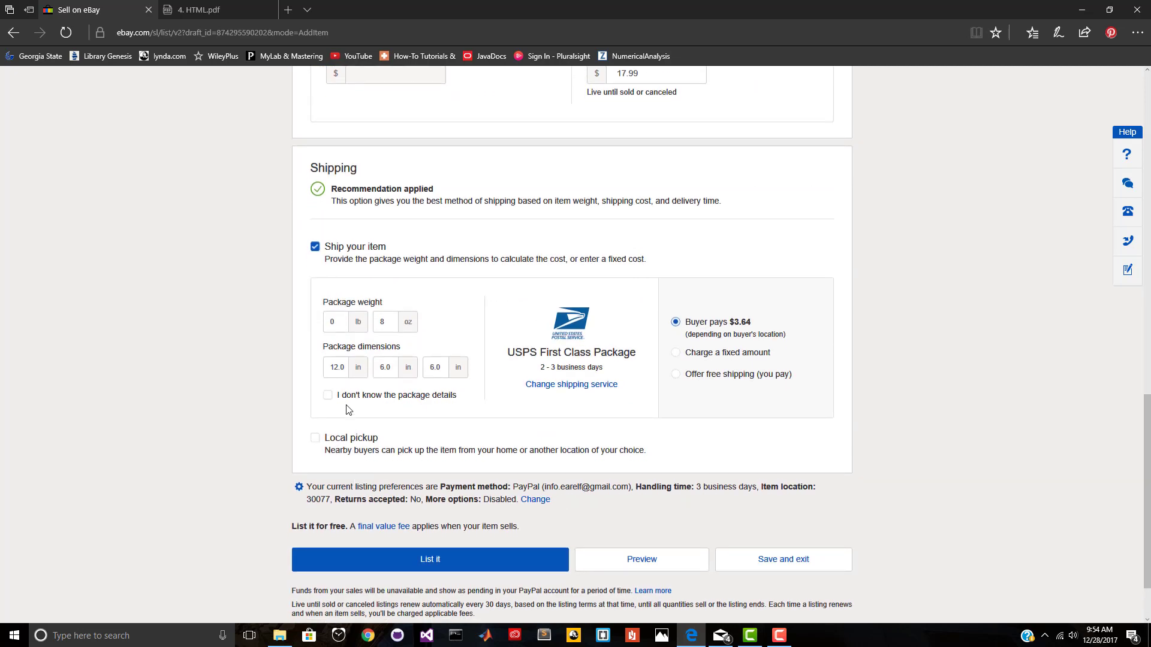
pyautogui.click(396, 322)
pyautogui.click(676, 374)
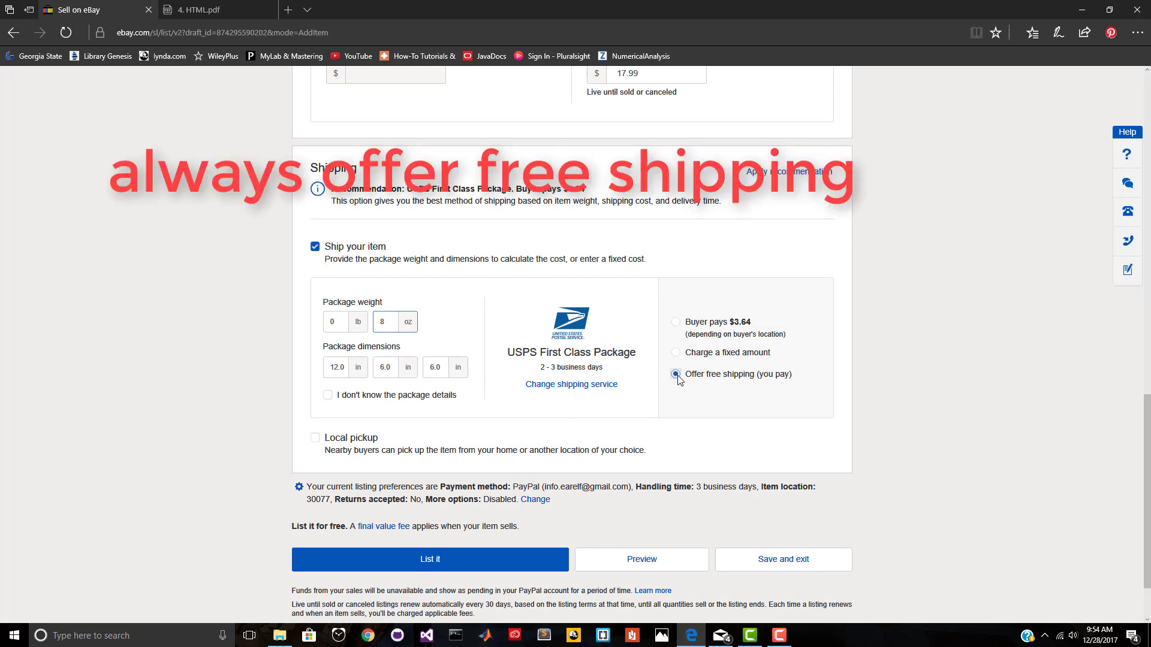
pyautogui.click(387, 321)
pyautogui.press('BackSpace')
pyautogui.click(327, 397)
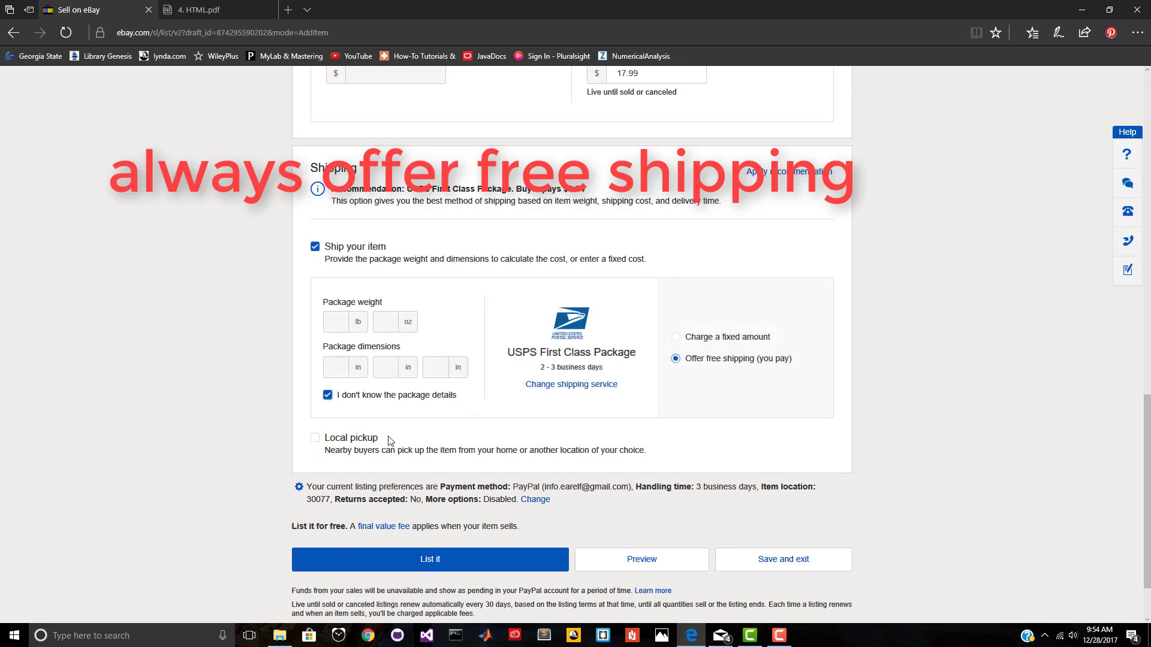
pyautogui.scroll(-2, 388, 441)
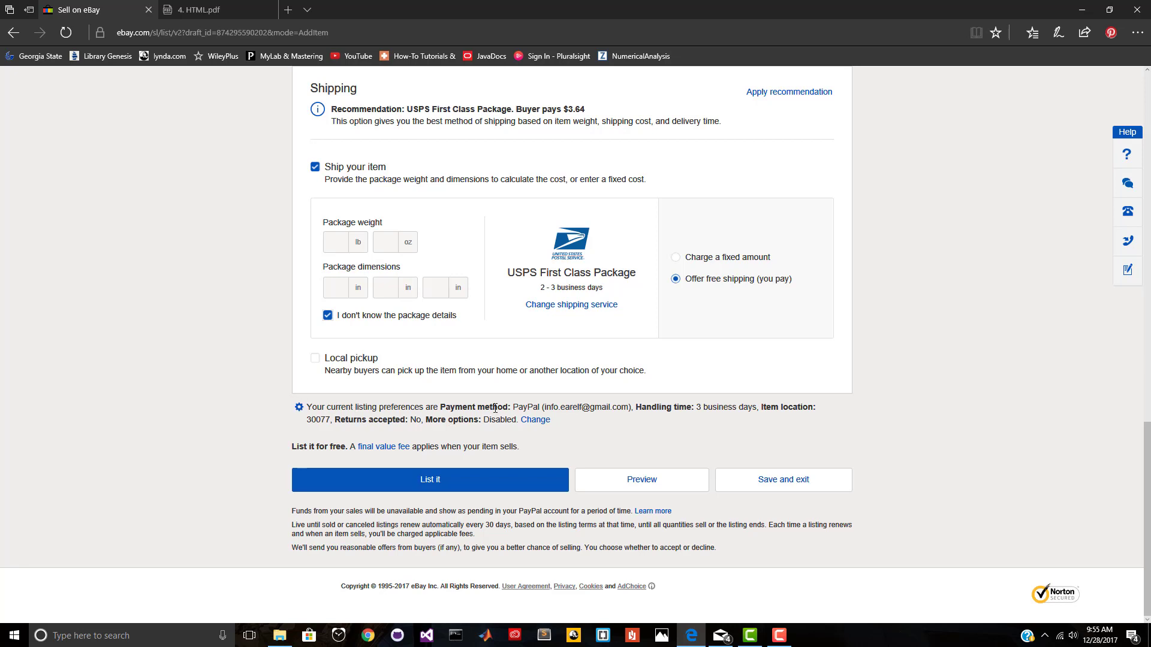
# - Set the handling time to 2 business days, accept returns, and save the listing preferences
pyautogui.click(532, 421)
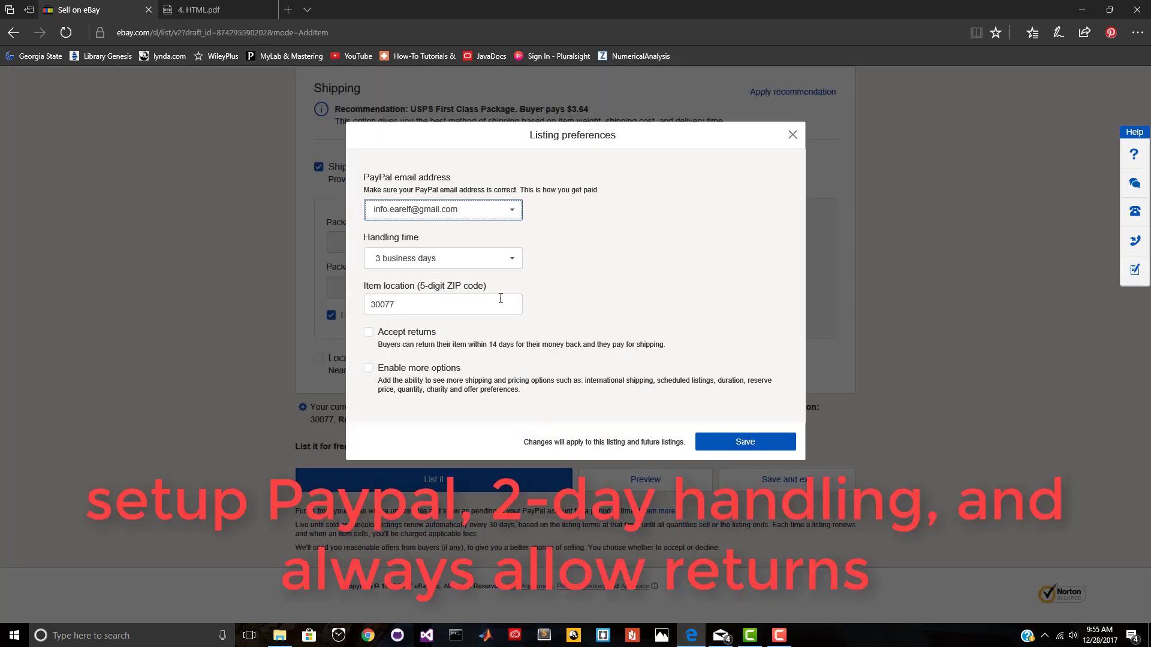
pyautogui.click(514, 262)
pyautogui.click(504, 248)
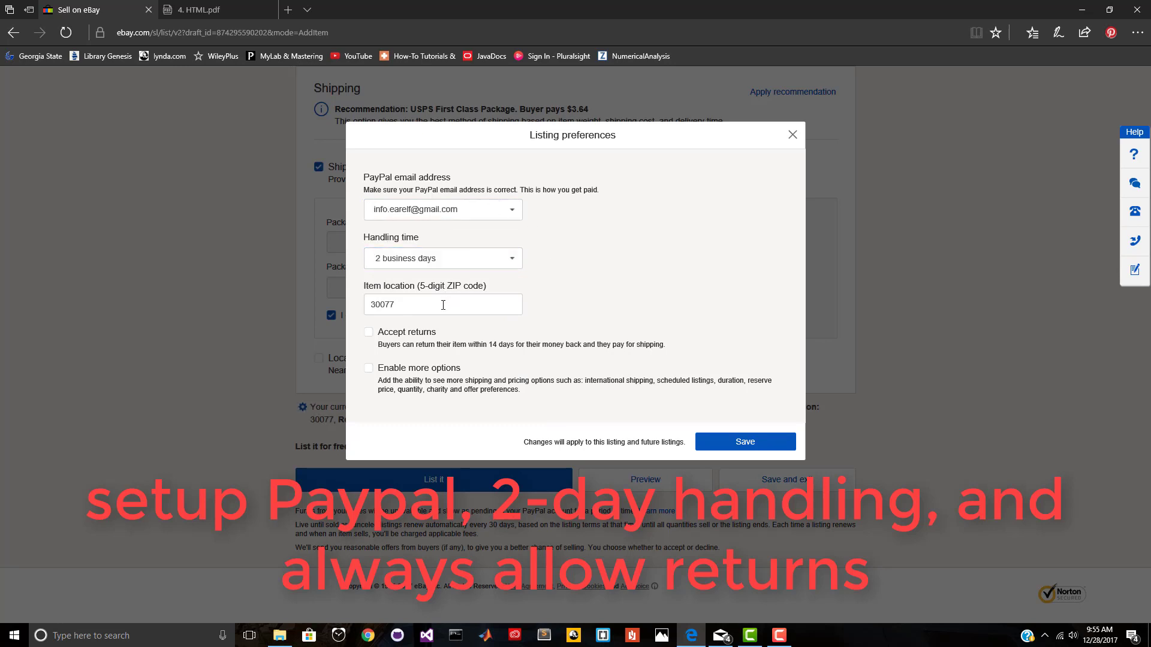
pyautogui.click(368, 333)
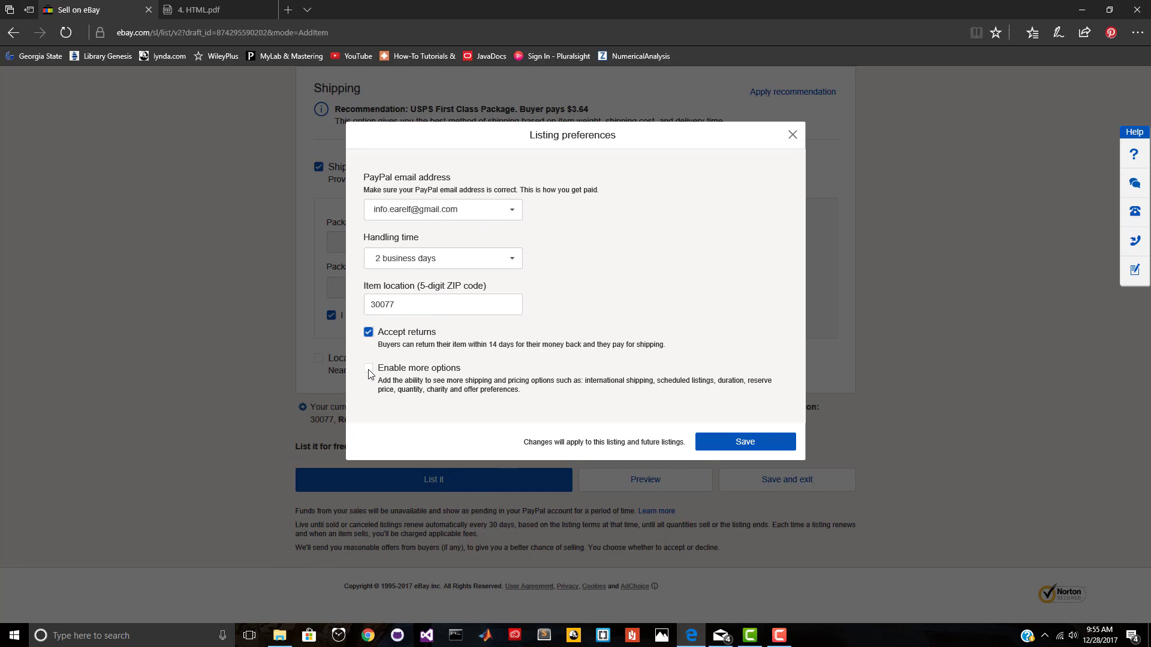
pyautogui.click(742, 444)
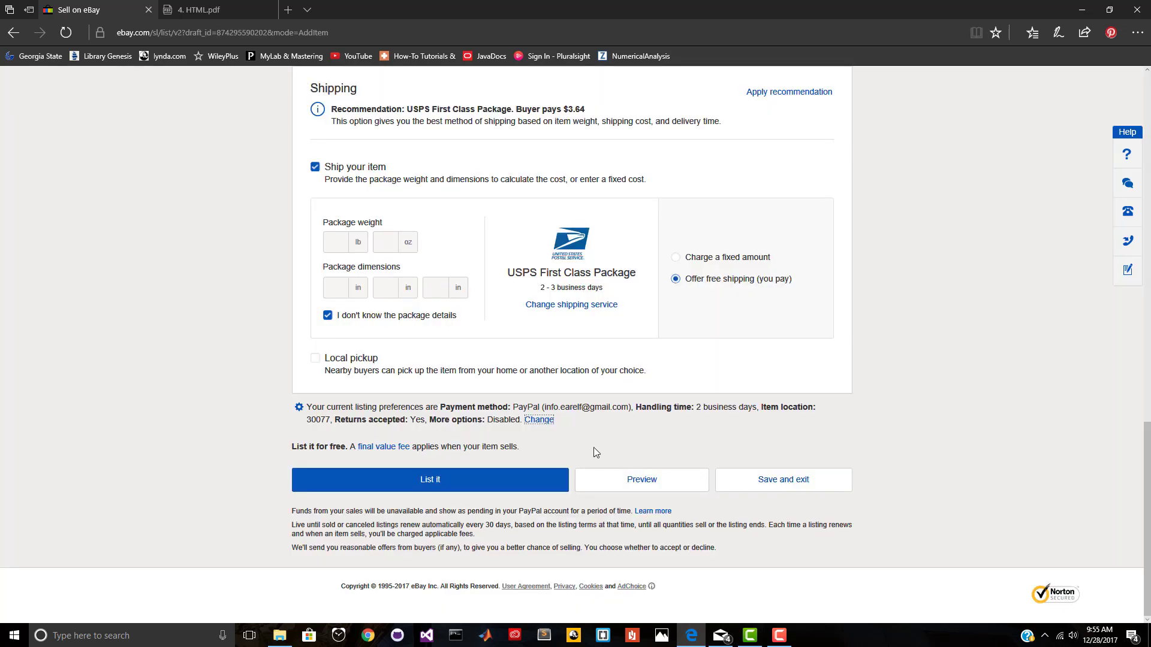
# - Place the cursor in the Description editor, then bring up the 4. HTML.pdf document
pyautogui.scroll(1, 591, 454)
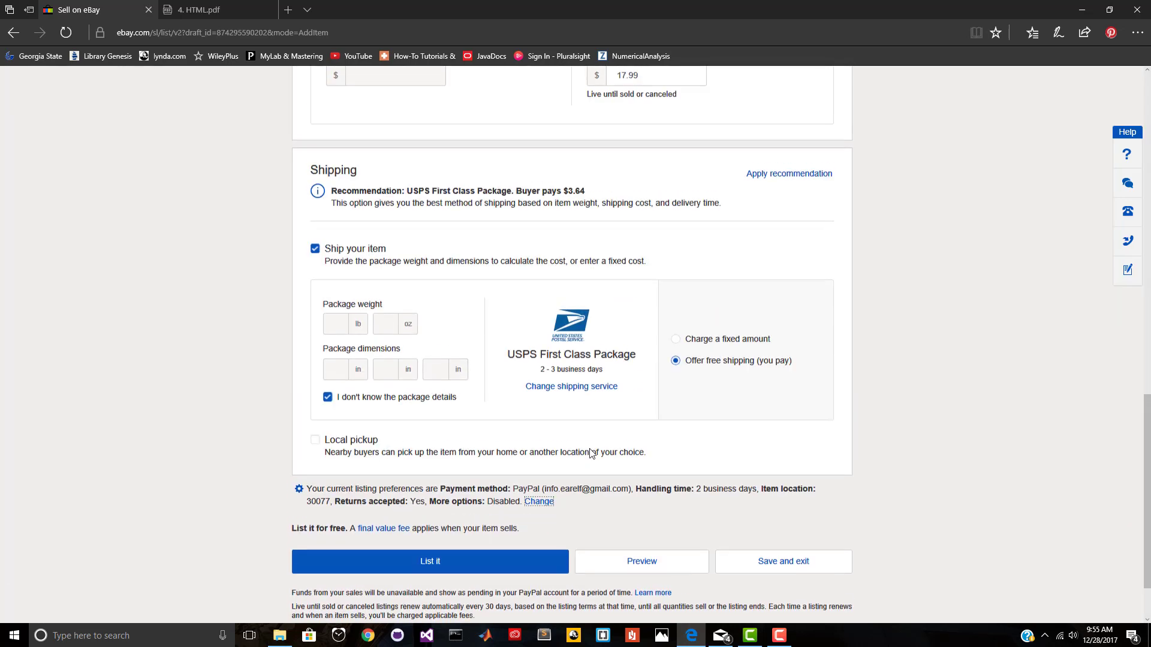
pyautogui.scroll(1, 590, 453)
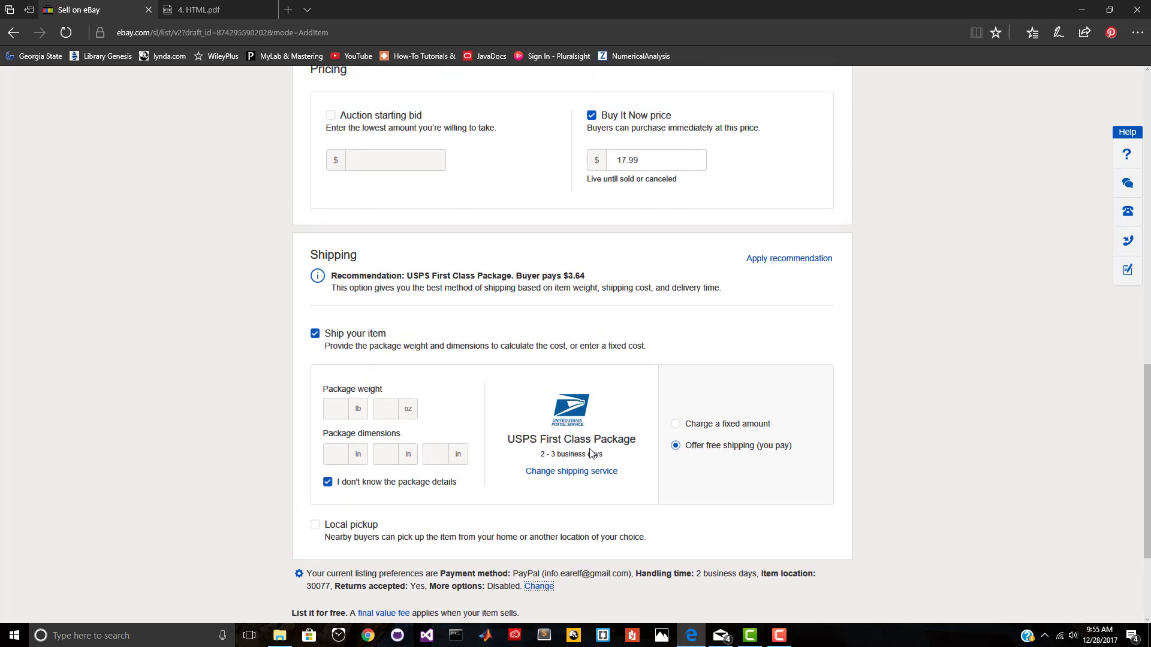
pyautogui.scroll(4, 590, 454)
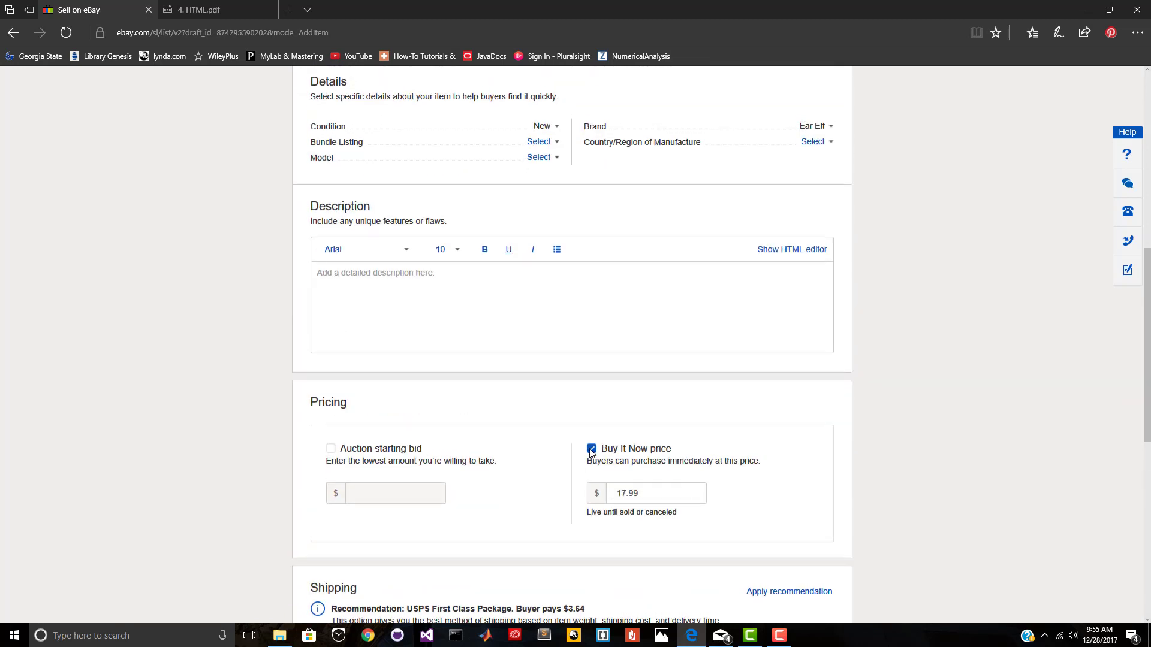
pyautogui.scroll(1, 590, 454)
pyautogui.click(483, 378)
pyautogui.scroll(-1, 260, 396)
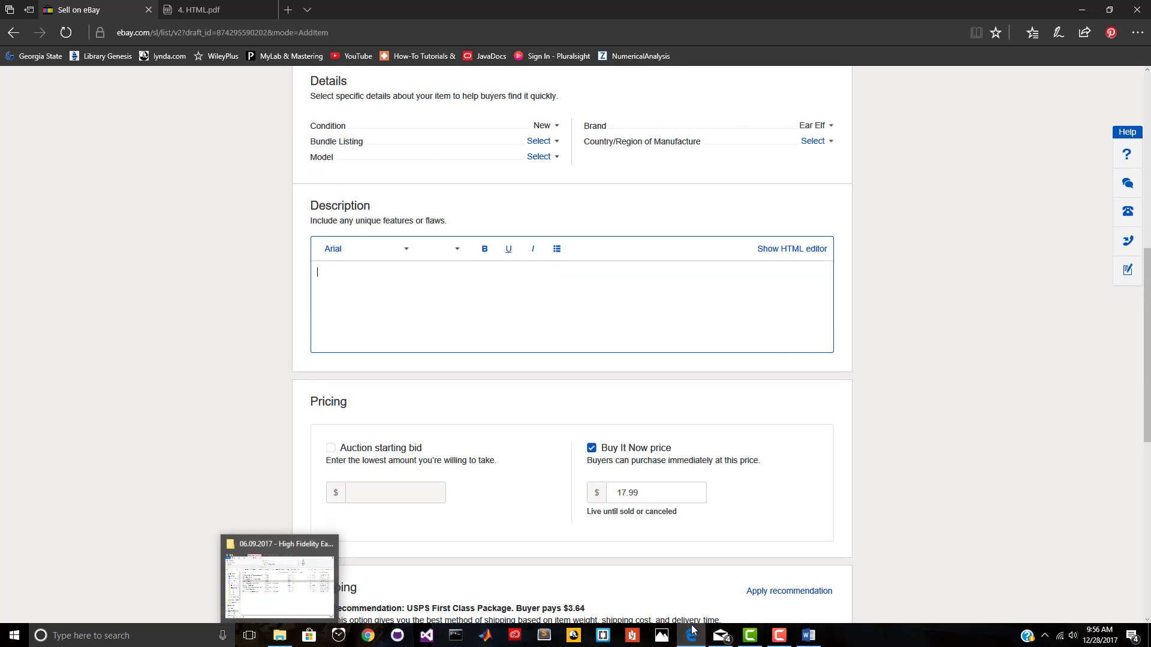
pyautogui.click(693, 582)
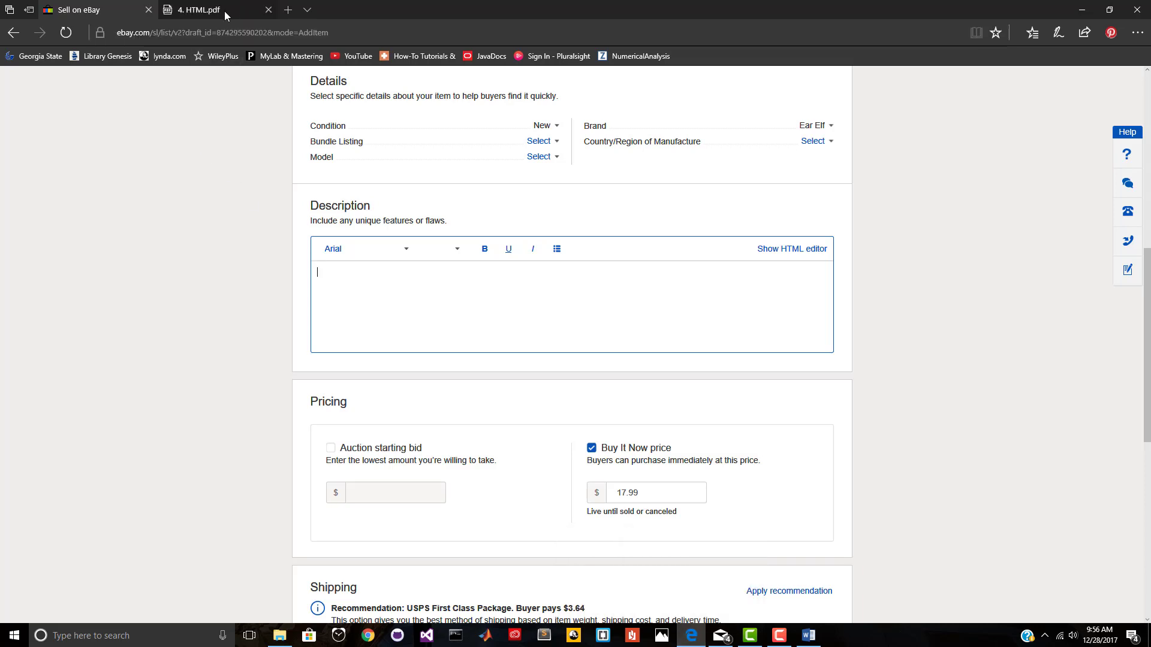
# - Reselect and copy the entire HTML paragraph in 4. HTML.pdf, then return to the eBay form
pyautogui.click(538, 397)
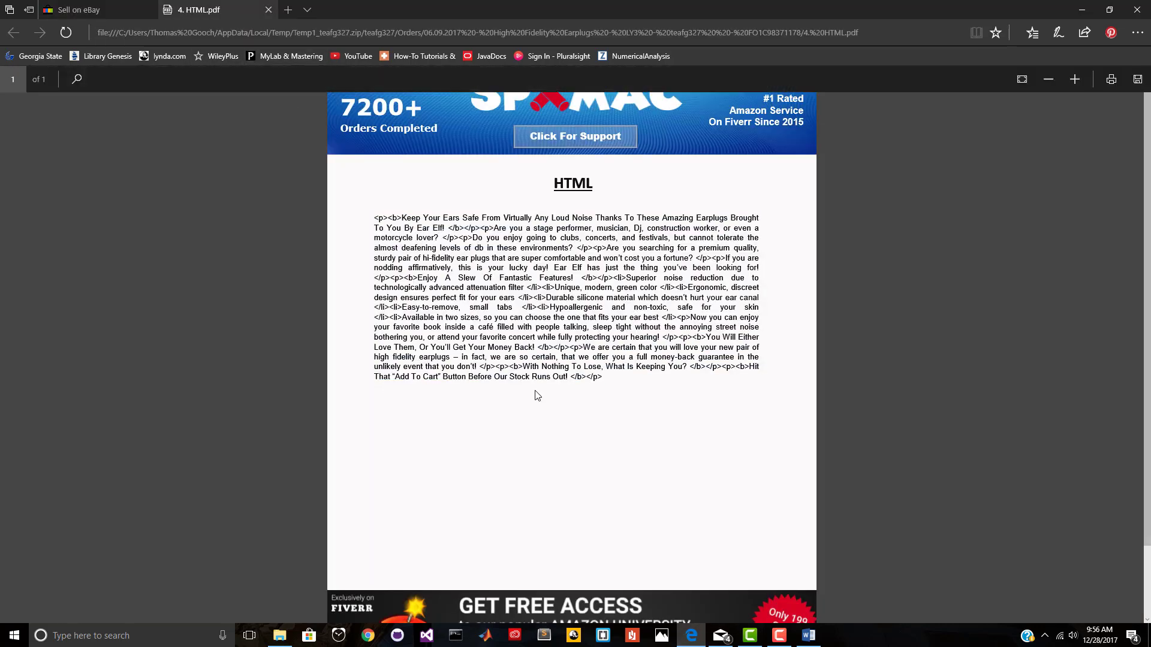
pyautogui.moveTo(374, 217)
pyautogui.mouseDown()
pyautogui.moveTo(677, 269)
pyautogui.moveTo(638, 386)
pyautogui.moveTo(360, 214)
pyautogui.moveTo(374, 207)
pyautogui.mouseUp()
pyautogui.click(615, 382)
pyautogui.rightClick(401, 239)
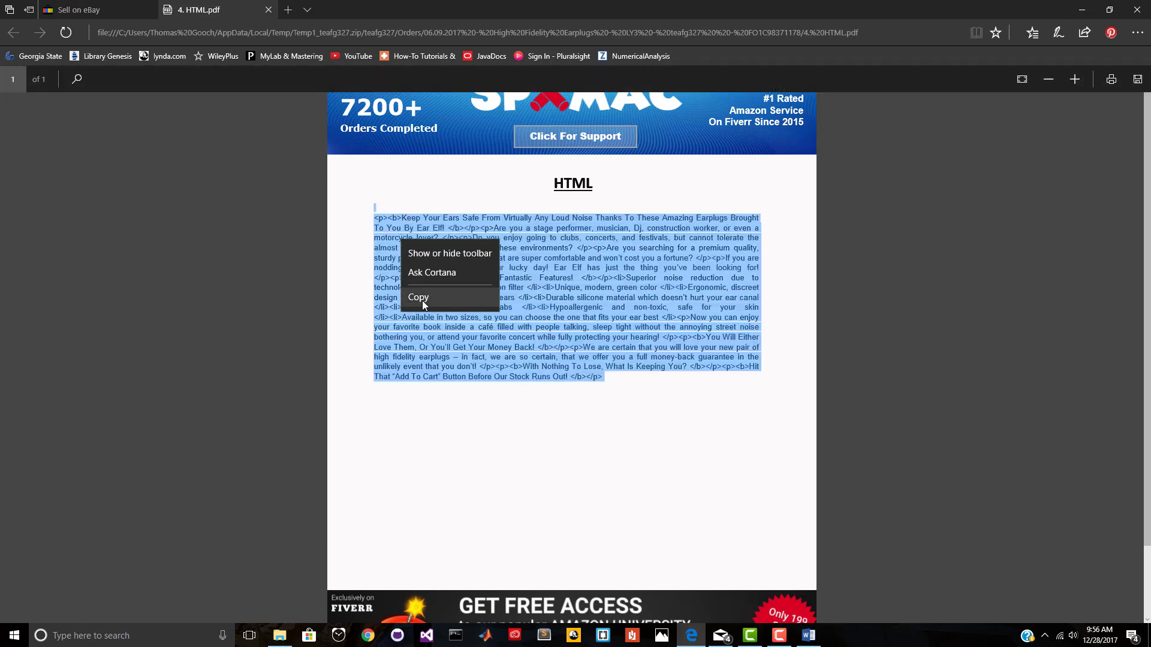
pyautogui.click(422, 300)
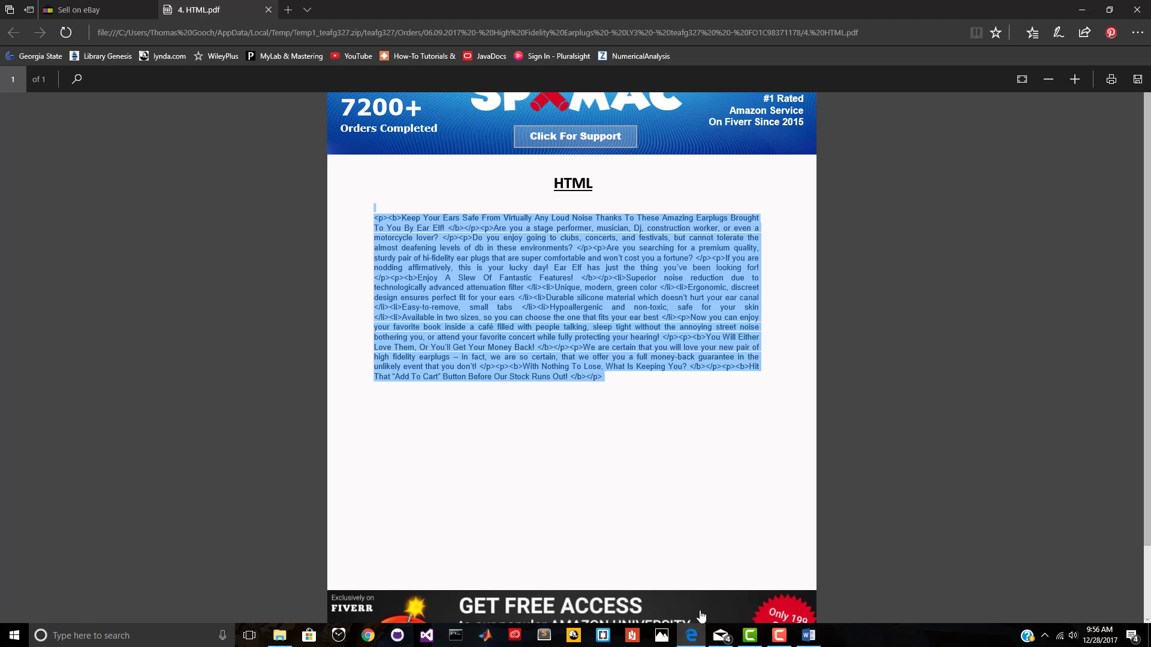
pyautogui.click(78, 10)
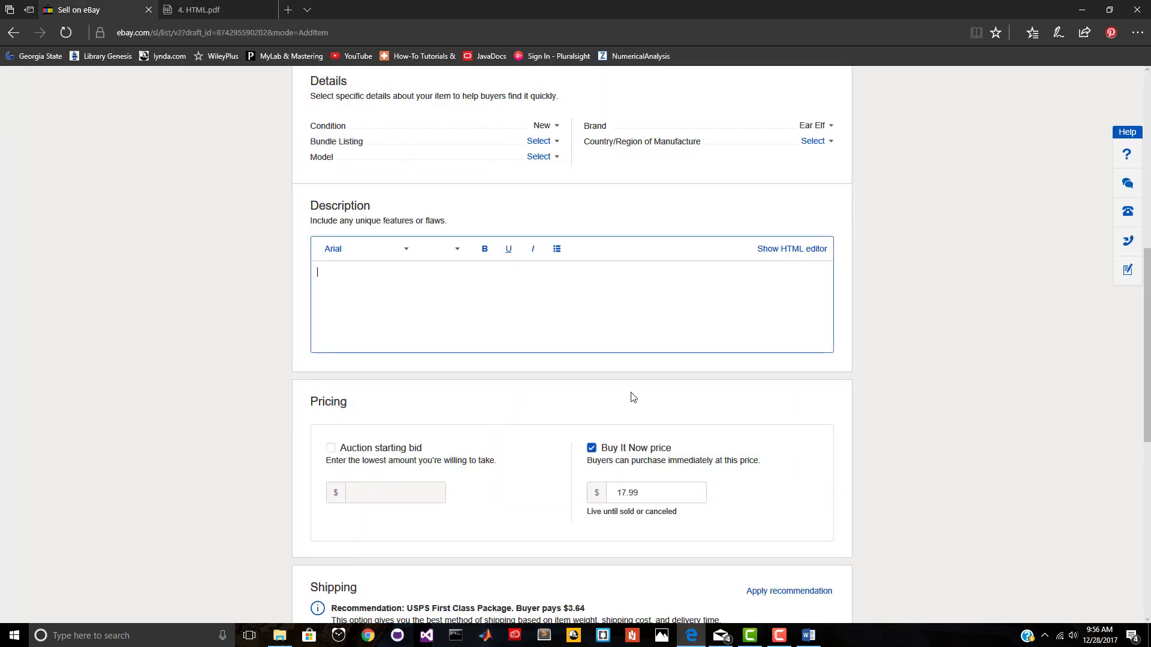
# - In the HTML editor, replace the placeholder <div><br></div> with the copied HTML and view it formatted
pyautogui.click(783, 249)
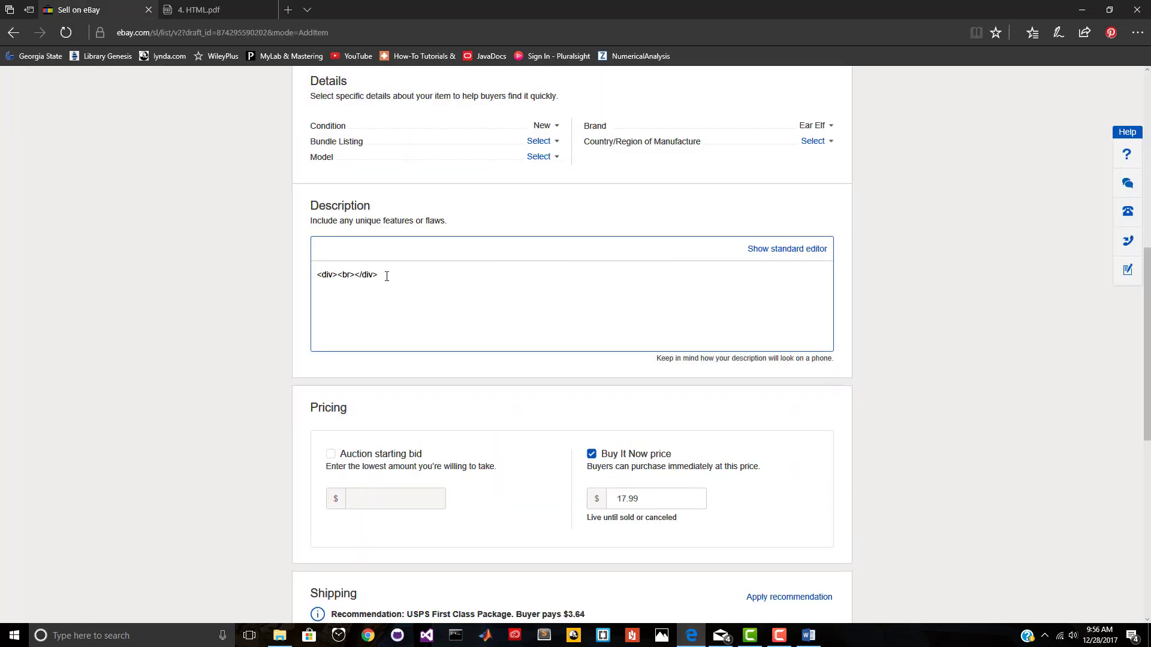
pyautogui.moveTo(387, 277); pyautogui.dragTo(317, 275)
pyautogui.rightClick(338, 279)
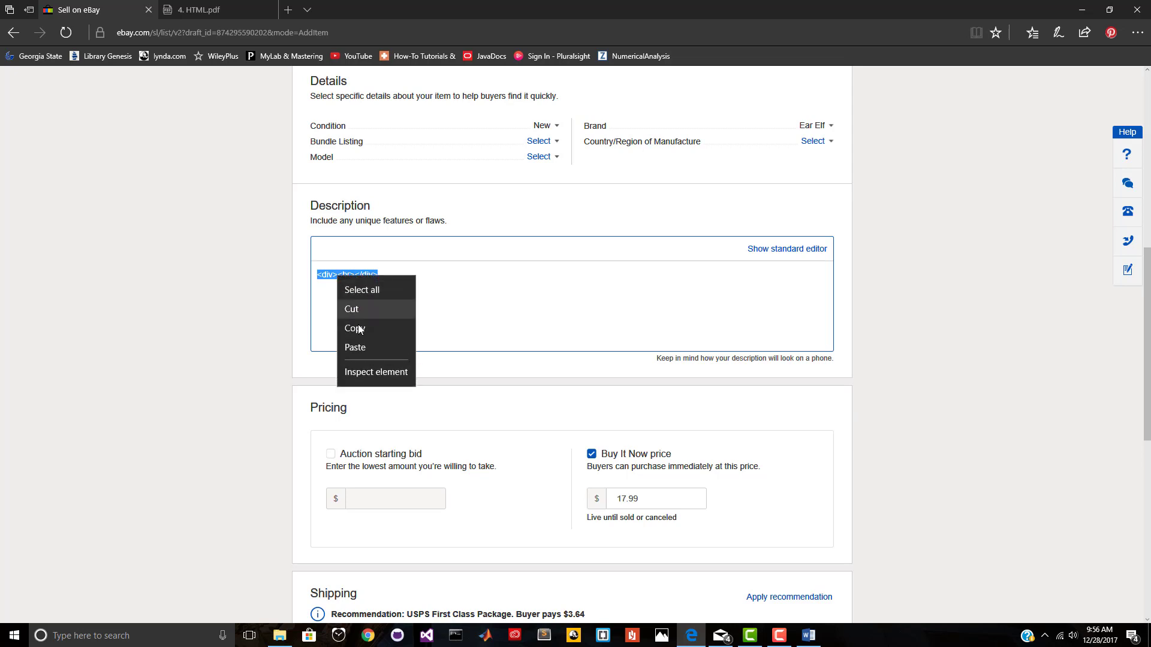
pyautogui.click(368, 347)
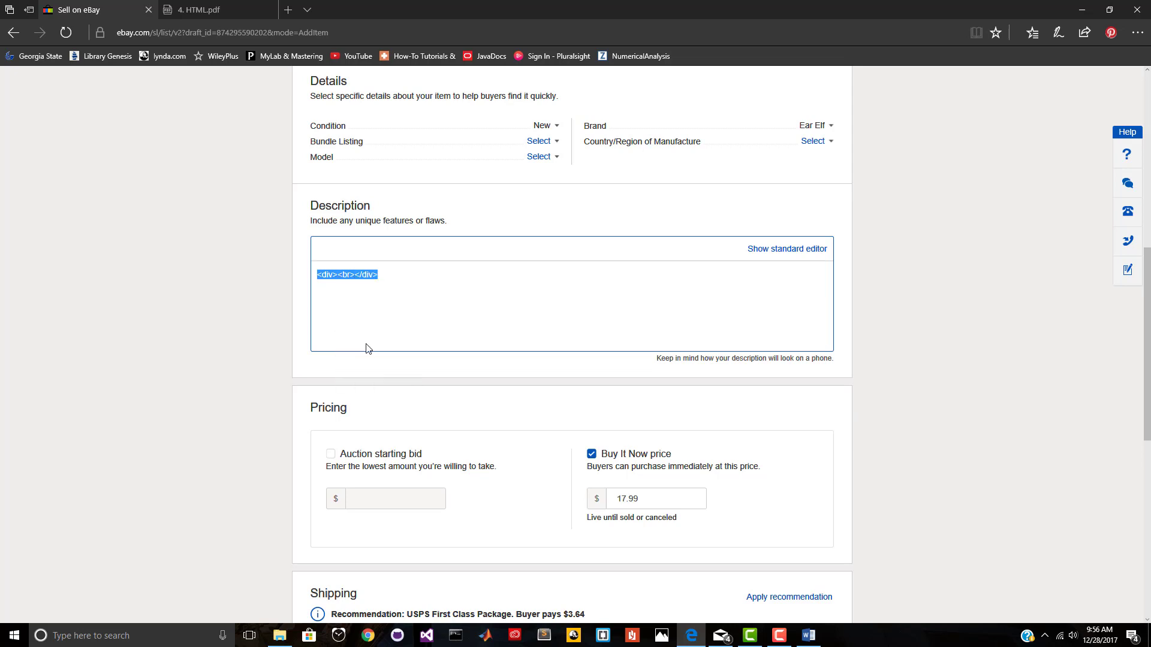
pyautogui.click(768, 252)
pyautogui.scroll(3, 746, 423)
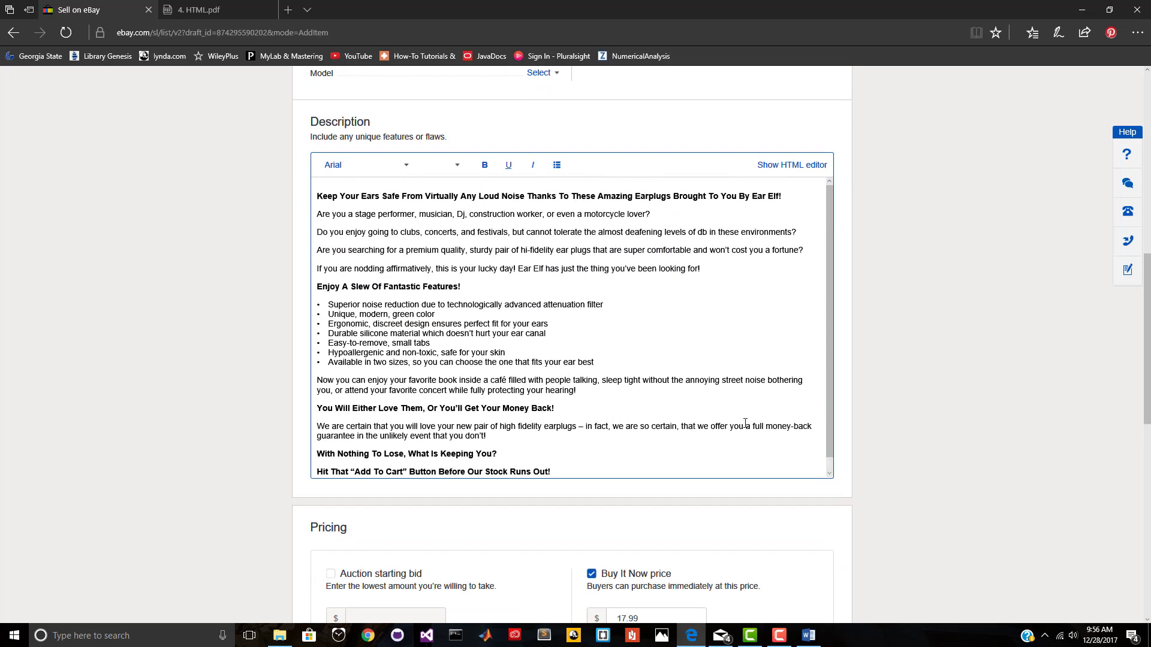
pyautogui.scroll(-9, 917, 408)
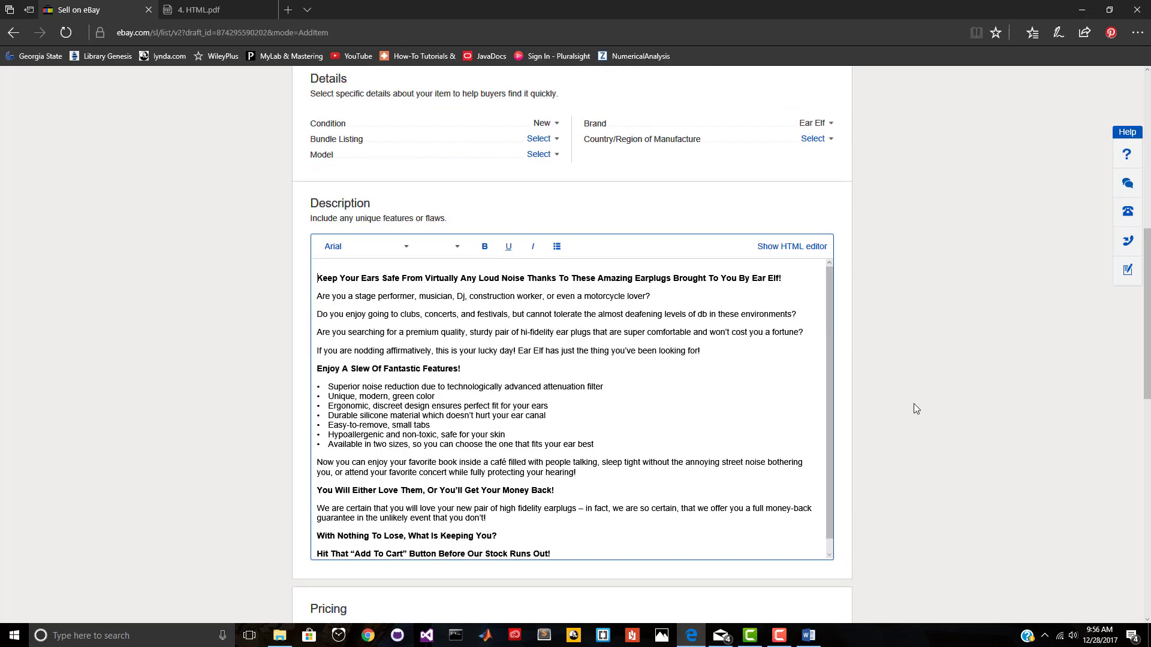
pyautogui.scroll(4, 914, 404)
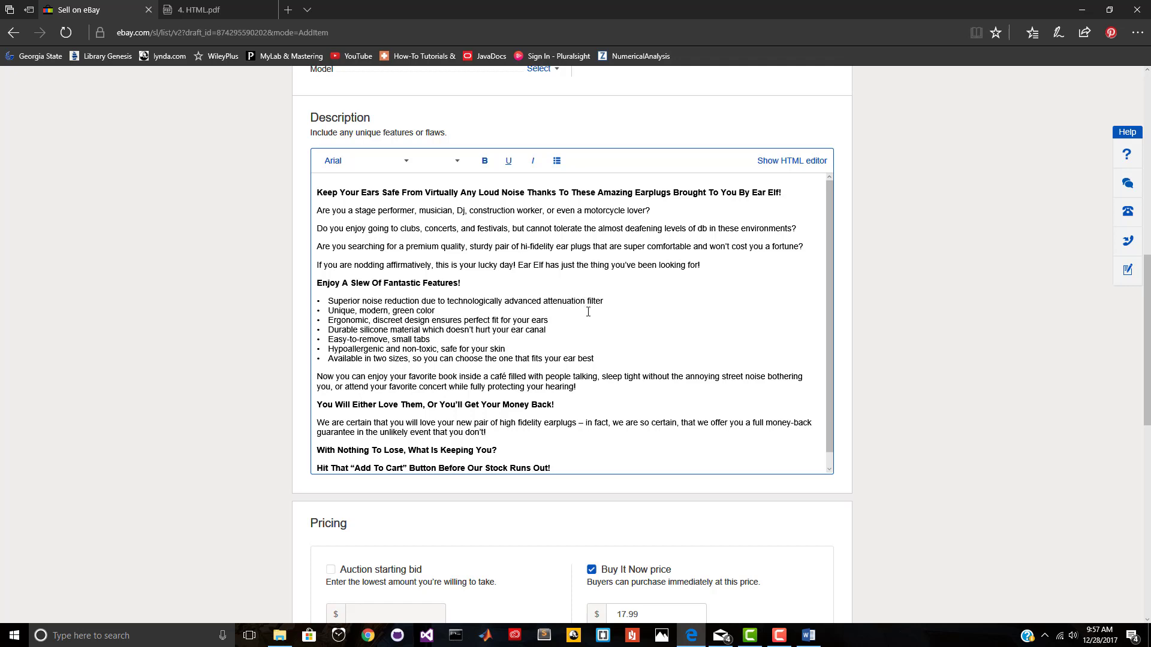
# - Change 'attenuation' to 'tubular' in the first bullet and add ', and white' after green
pyautogui.press('BackSpace')
pyautogui.press('BackSpace')
pyautogui.press('BackSpace')
pyautogui.press('BackSpace')
pyautogui.press('BackSpace')
pyautogui.press('BackSpace')
pyautogui.press('BackSpace')
pyautogui.press('BackSpace')
pyautogui.press('BackSpace')
pyautogui.press('BackSpace')
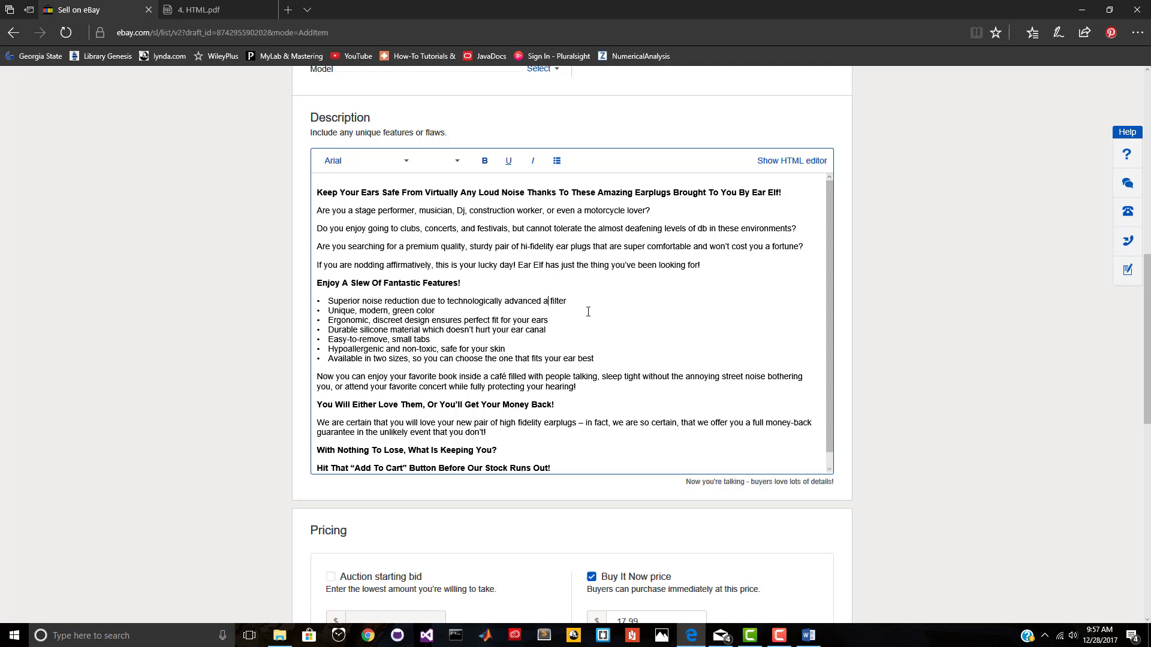
pyautogui.press('BackSpace')
pyautogui.write('tubular')
pyautogui.click(438, 311)
pyautogui.write(', and white')
# - Remove ', small tabs' from the Easy-to-remove bullet
pyautogui.click(431, 339)
pyautogui.press('BackSpace')
pyautogui.press('BackSpace')
pyautogui.press('BackSpace')
pyautogui.press('BackSpace')
pyautogui.press('BackSpace')
pyautogui.press('BackSpace')
pyautogui.press('BackSpace')
pyautogui.press('BackSpace')
pyautogui.press('BackSpace')
pyautogui.press('BackSpace')
pyautogui.press('BackSpace')
pyautogui.press('BackSpace')
pyautogui.press('BackSpace')
pyautogui.press('BackSpace')
pyautogui.press('BackSpace')
pyautogui.press('BackSpace')
pyautogui.press('BackSpace')
pyautogui.press('BackSpace')
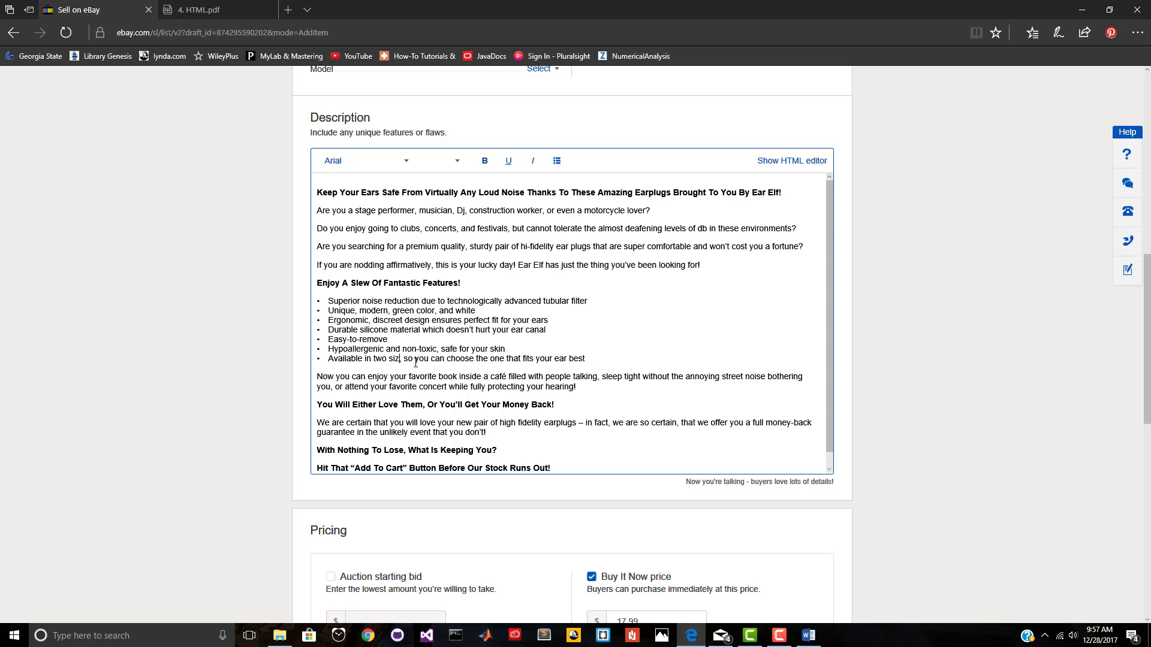
pyautogui.write('NRR')
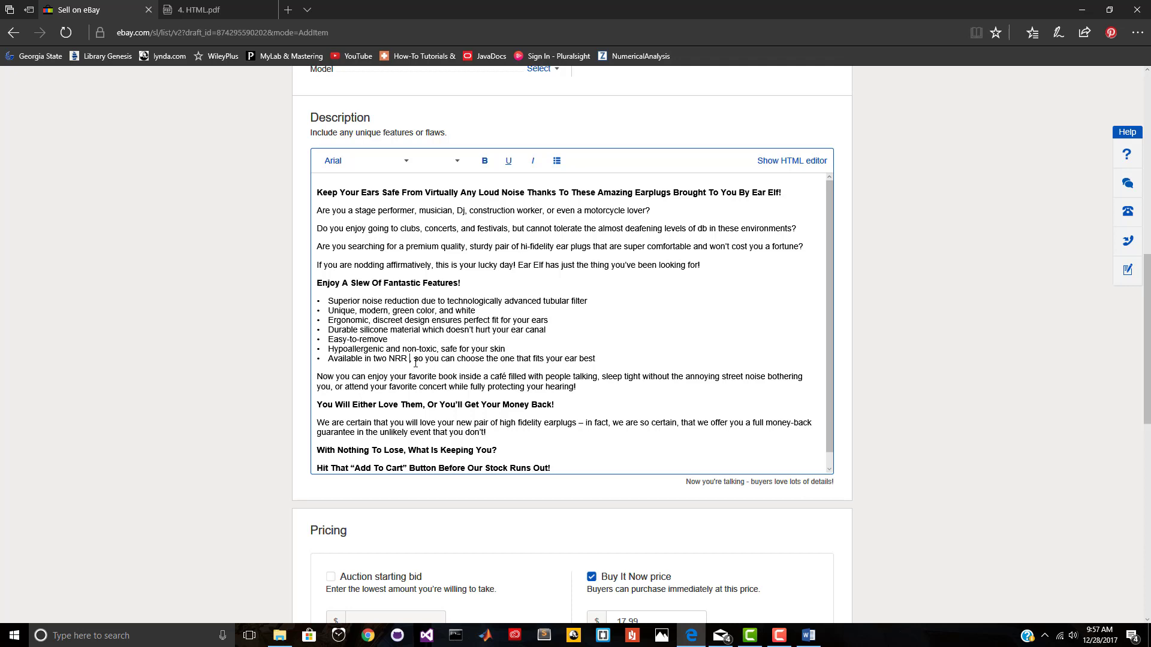
pyautogui.press('BackSpace')
pyautogui.press('BackSpace')
pyautogui.press('BackSpace')
pyautogui.press('BackSpace')
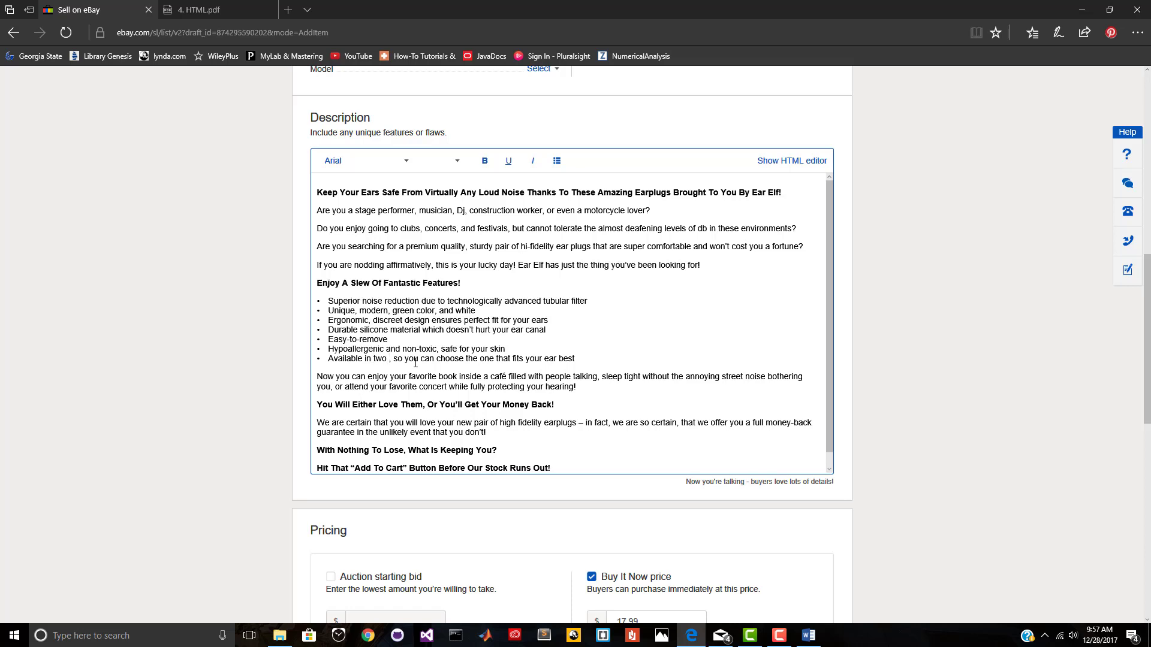
# - Rewrite the last bullet to start 'Two pairs' and end with 'fits the situation'
pyautogui.press('BackSpace')
pyautogui.press('BackSpace')
pyautogui.press('BackSpace')
pyautogui.press('BackSpace')
pyautogui.press('BackSpace')
pyautogui.press('BackSpace')
pyautogui.press('BackSpace')
pyautogui.press('BackSpace')
pyautogui.press('BackSpace')
pyautogui.press('BackSpace')
pyautogui.press('BackSpace')
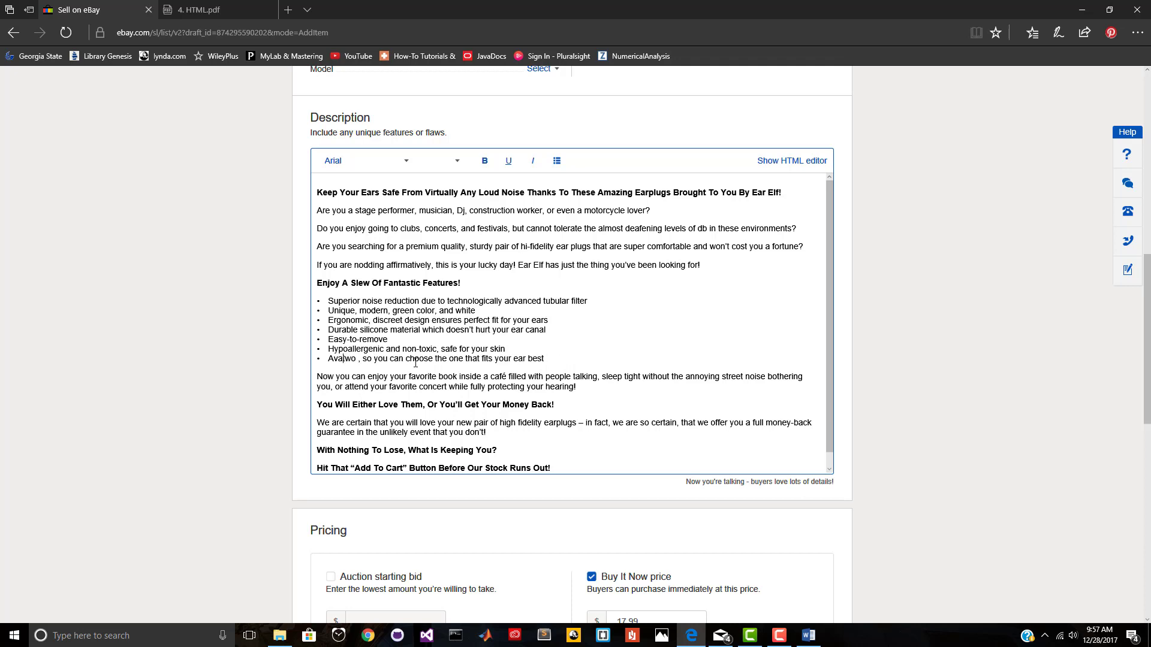
pyautogui.press('BackSpace')
pyautogui.press('BackSpace')
pyautogui.press('BackSpace')
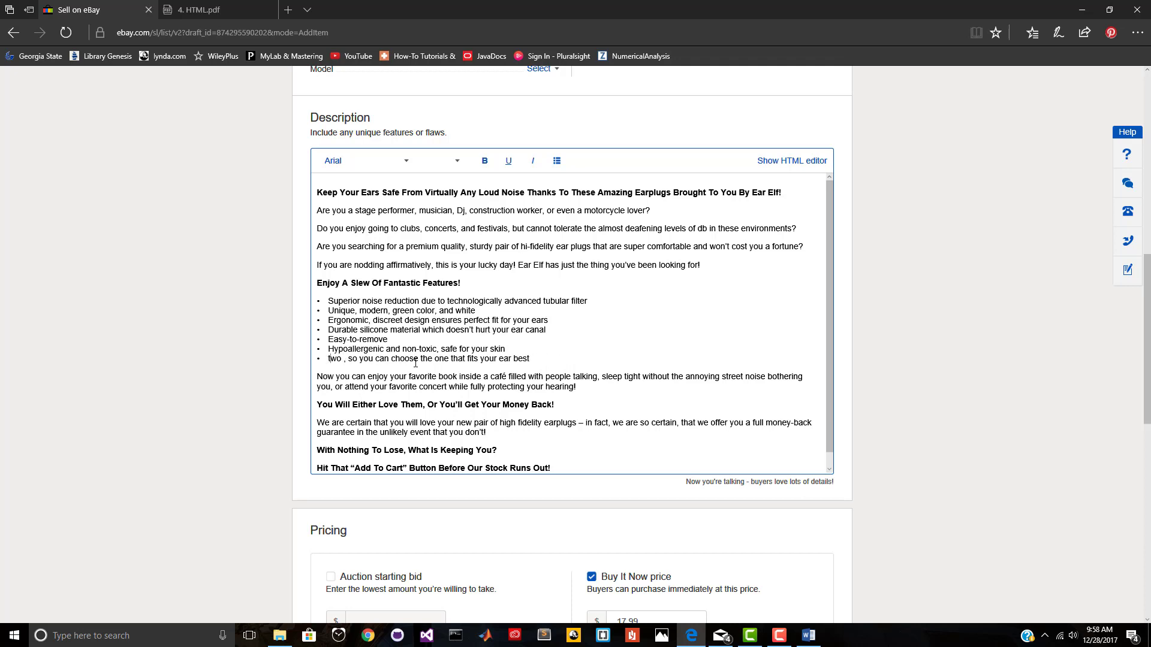
pyautogui.press('BackSpace')
pyautogui.write('T')
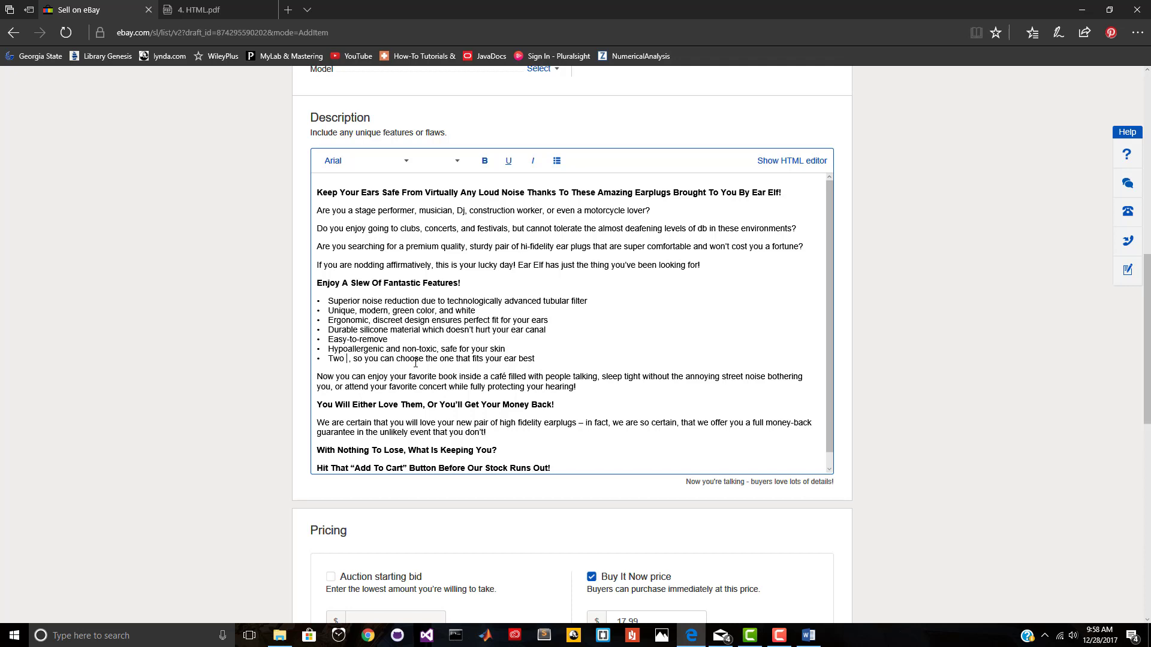
pyautogui.write('pairs')
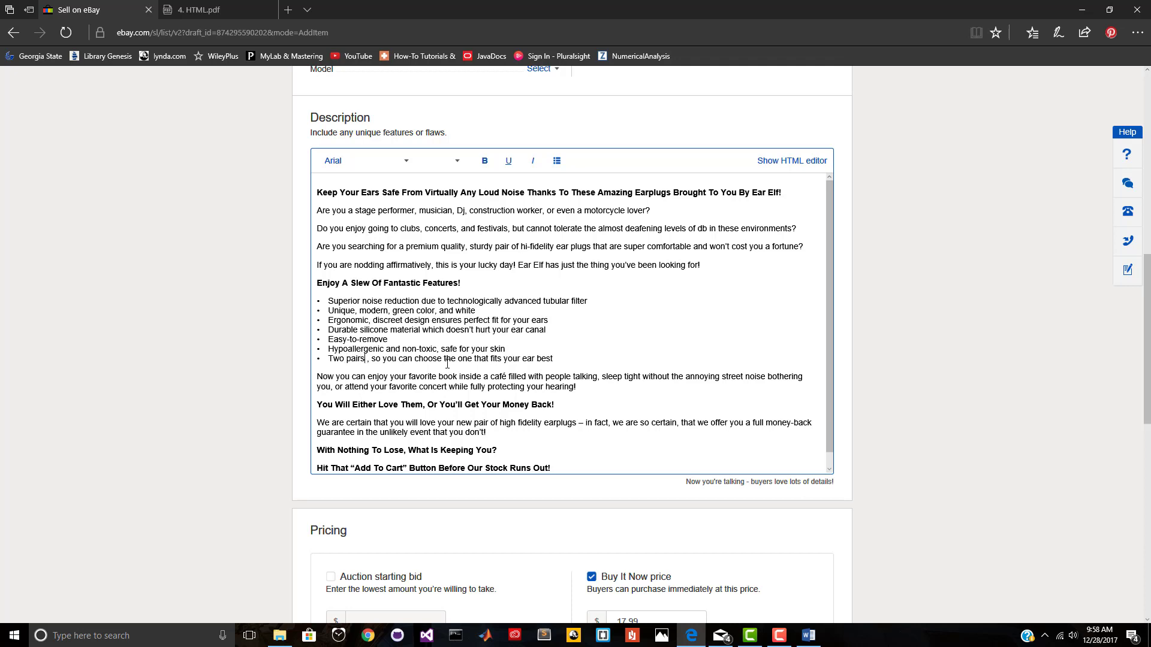
pyautogui.click(551, 358)
pyautogui.press('BackSpace')
pyautogui.press('BackSpace')
pyautogui.press('BackSpace')
pyautogui.press('BackSpace')
pyautogui.press('BackSpace')
pyautogui.press('BackSpace')
pyautogui.press('BackSpace')
pyautogui.press('BackSpace')
pyautogui.press('BackSpace')
pyautogui.press('BackSpace')
pyautogui.press('BackSpace')
pyautogui.press('BackSpace')
pyautogui.press('BackSpace')
pyautogui.press('BackSpace')
pyautogui.write('the situation')
# - Add the ratings '23DB, 27DB' after 'tubular filter' in the first description bullet
pyautogui.scroll(-1, 528, 359)
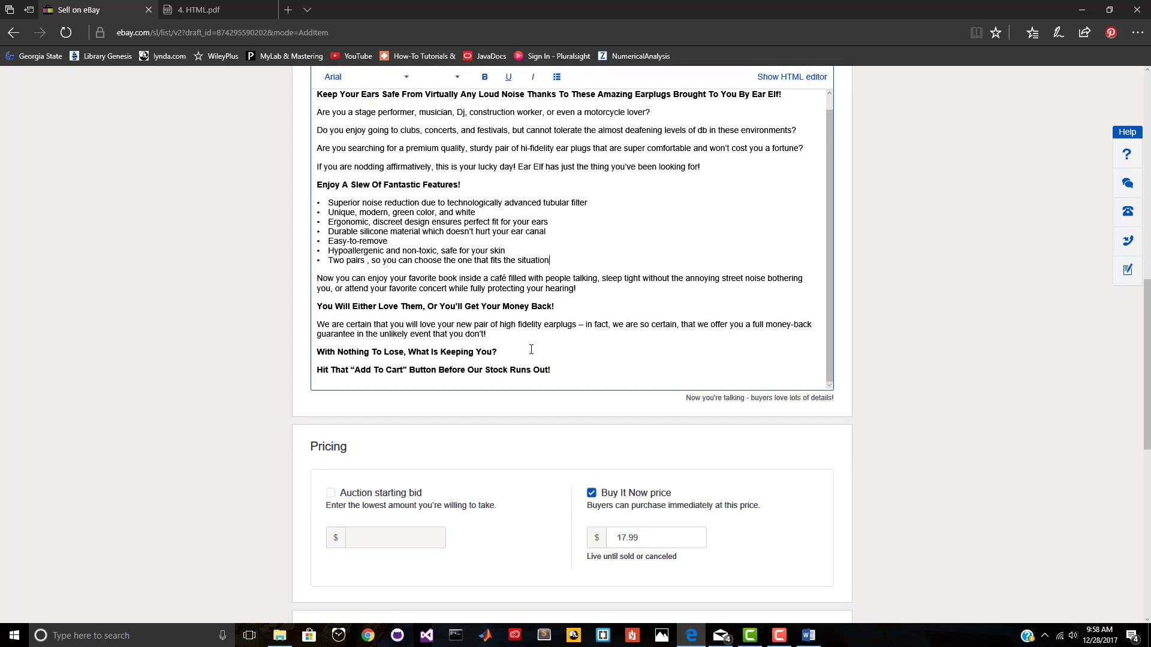
pyautogui.scroll(2, 531, 350)
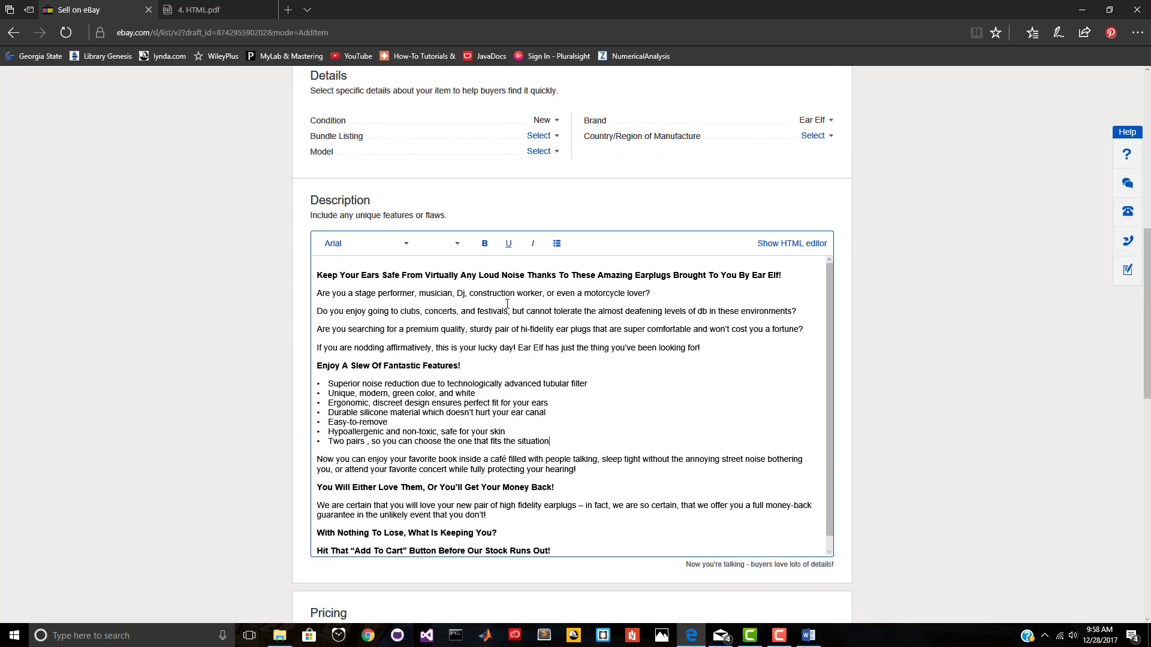
pyautogui.scroll(2, 533, 336)
pyautogui.scroll(-1, 558, 480)
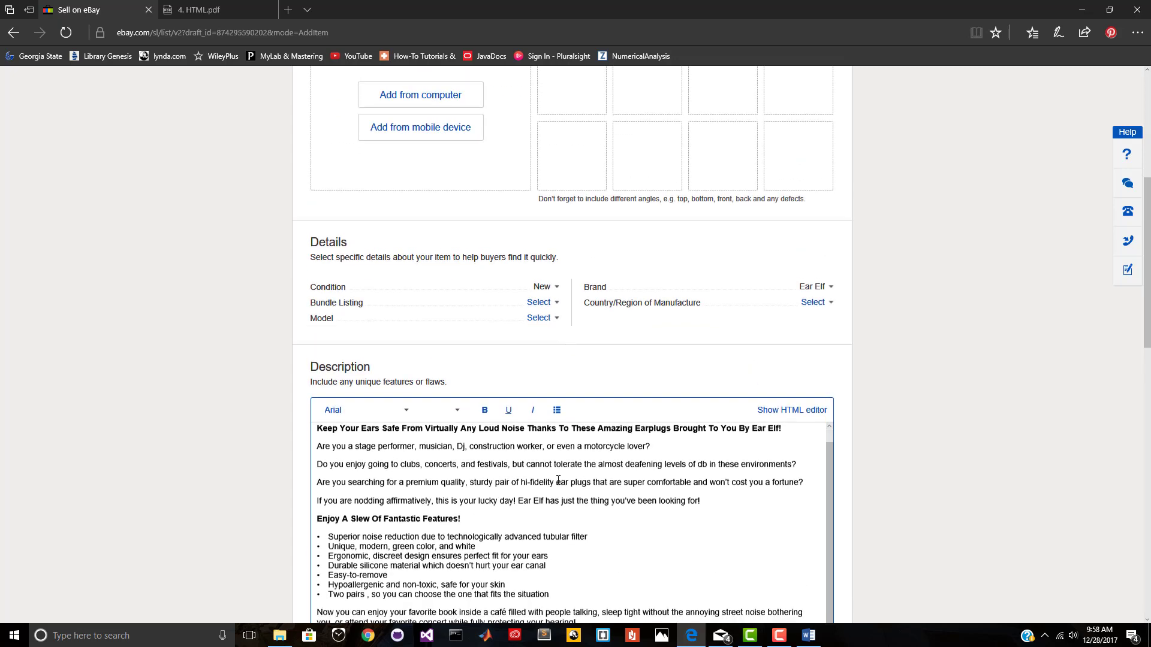
pyautogui.scroll(-2, 558, 480)
pyautogui.scroll(2, 493, 467)
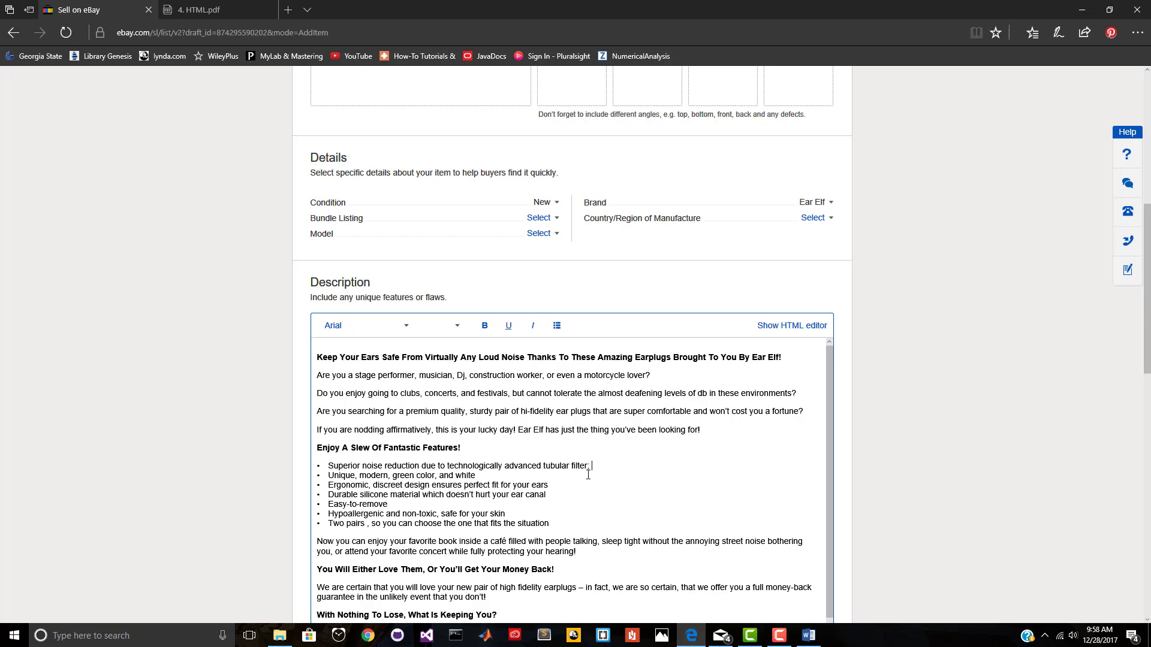
pyautogui.write('23DB, 27DB')
pyautogui.click(516, 475)
pyautogui.scroll(-3, 421, 484)
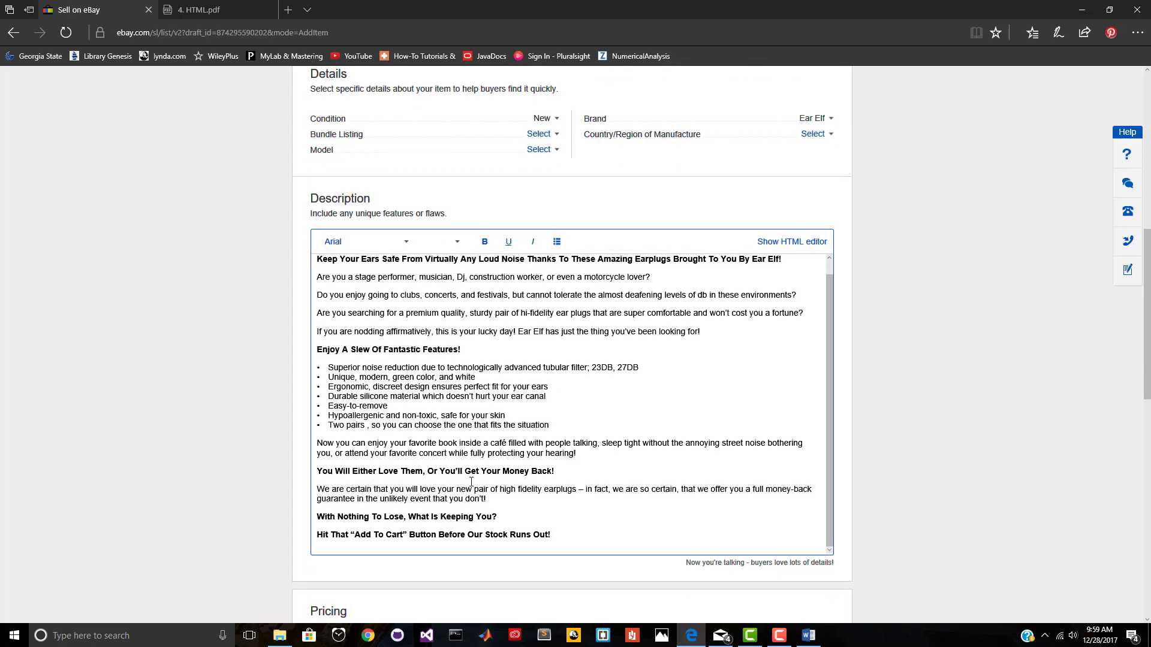
pyautogui.scroll(3, 471, 482)
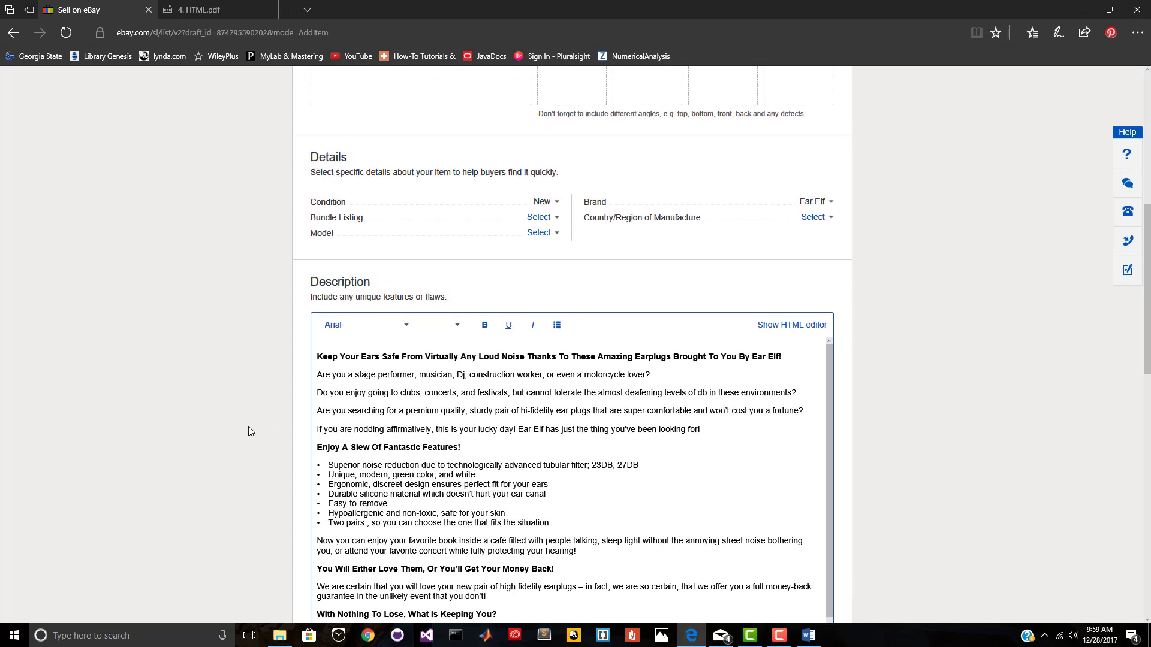
pyautogui.scroll(-15, 248, 427)
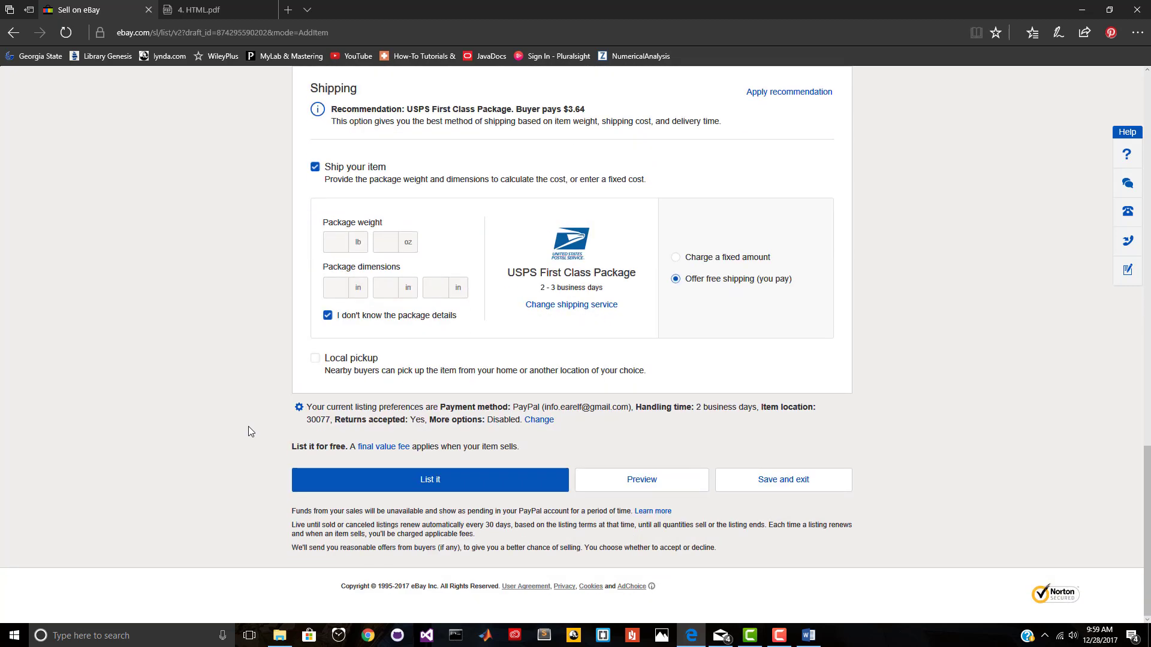
pyautogui.scroll(12, 249, 427)
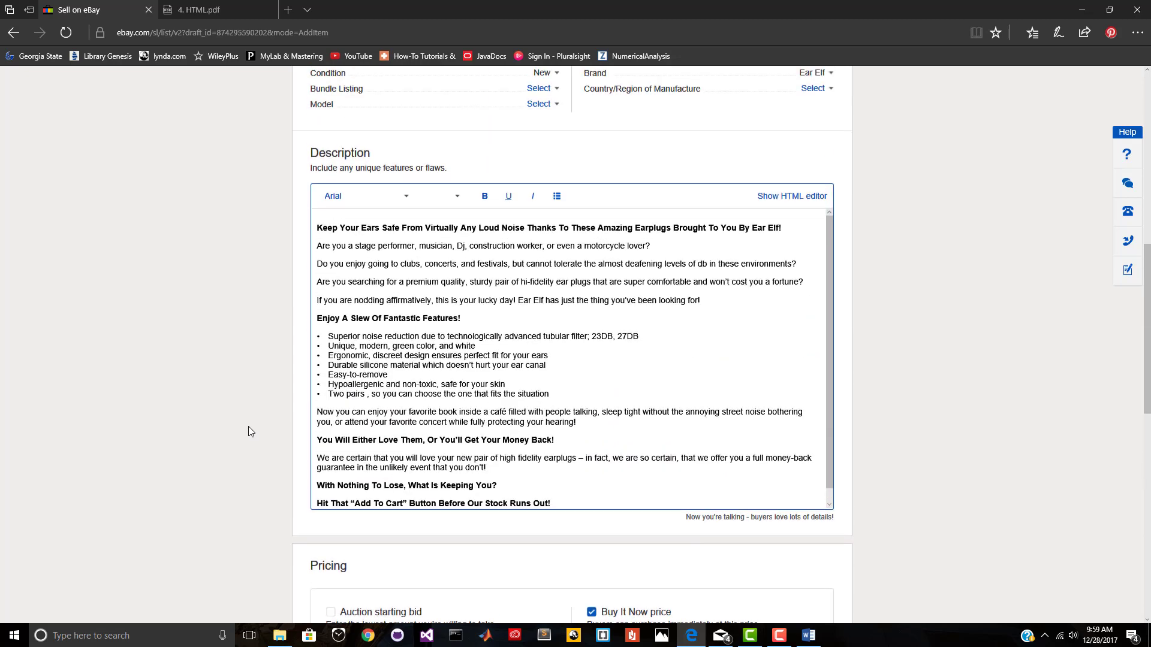
pyautogui.scroll(10, 248, 426)
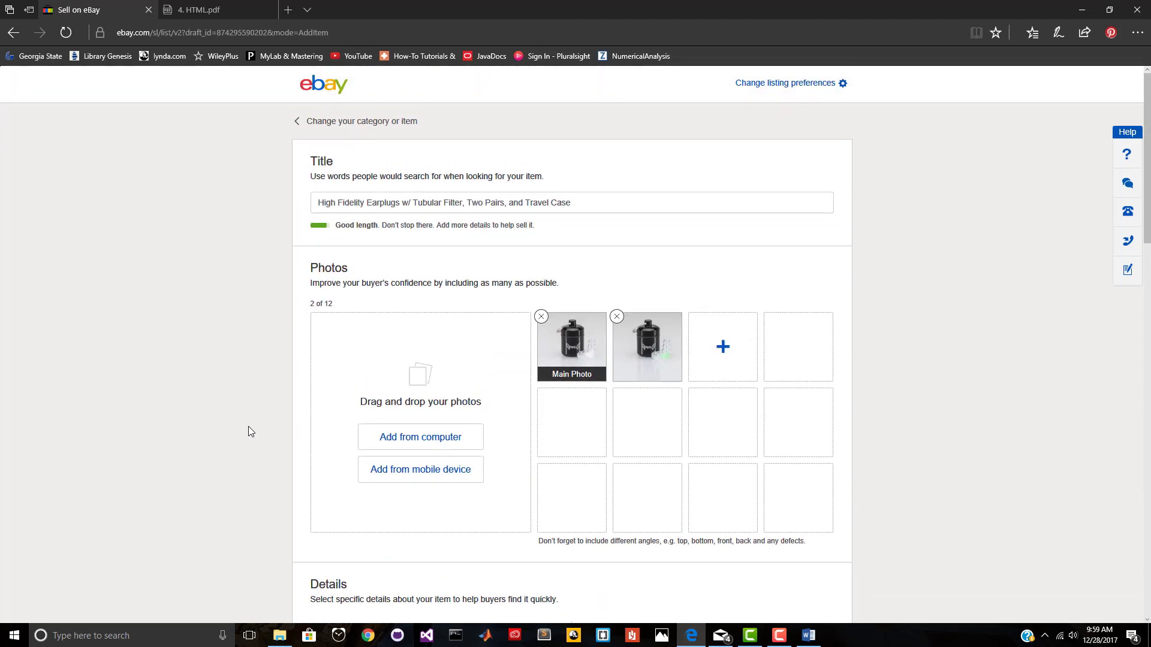
pyautogui.scroll(-4, 248, 427)
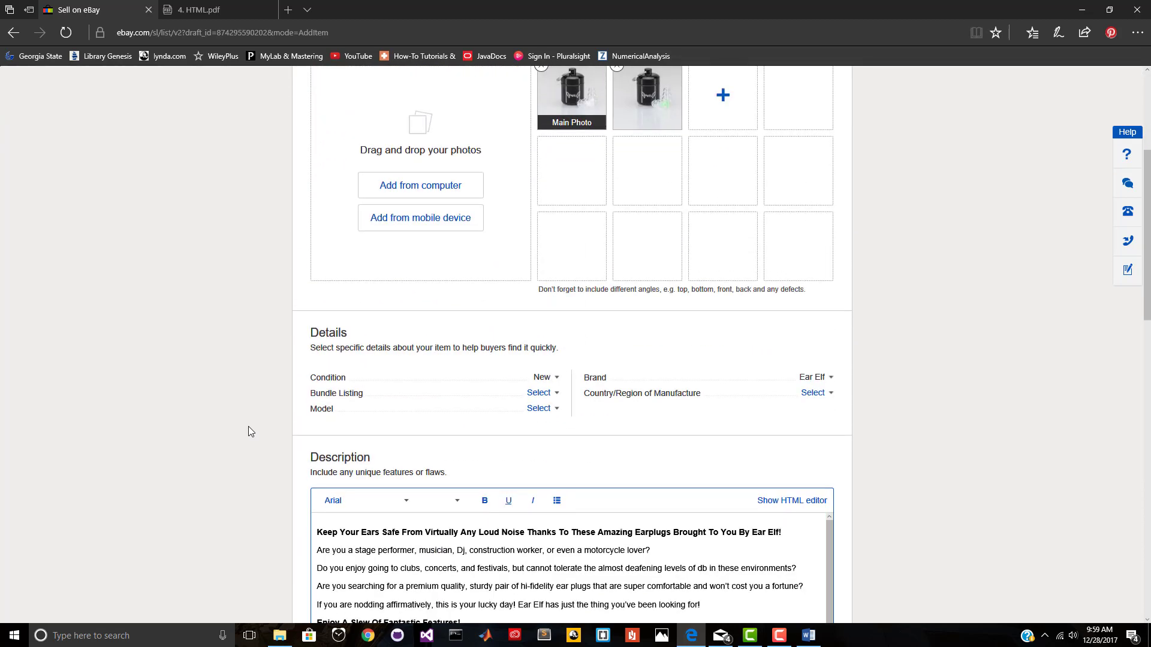
pyautogui.scroll(-2, 248, 431)
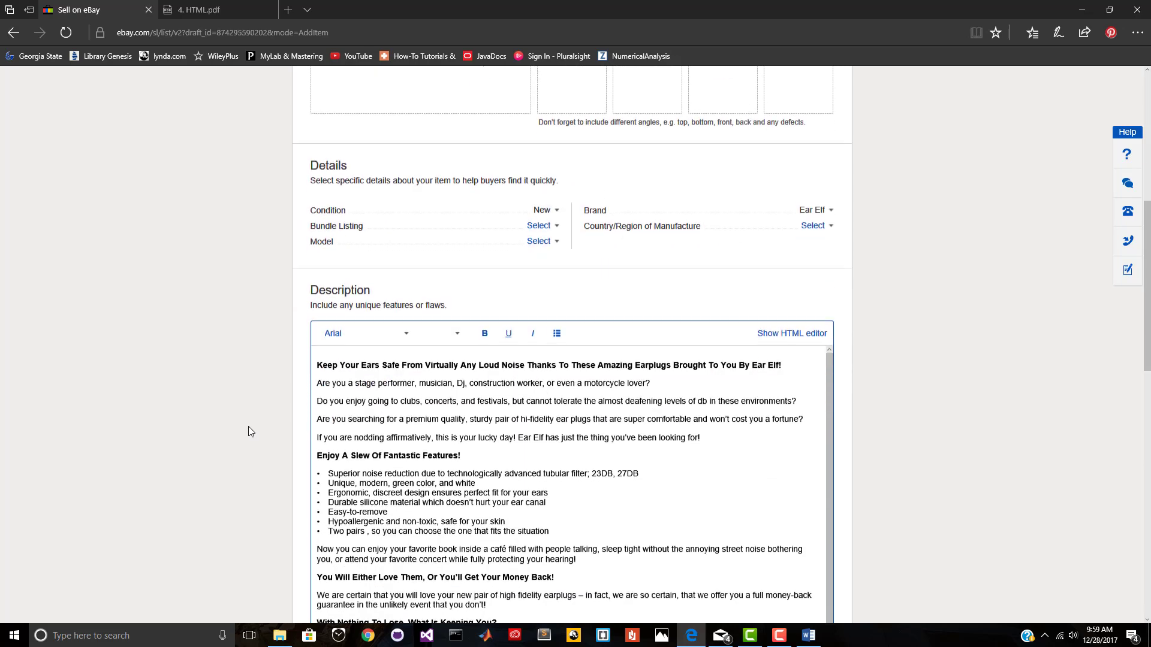
pyautogui.scroll(6, 248, 431)
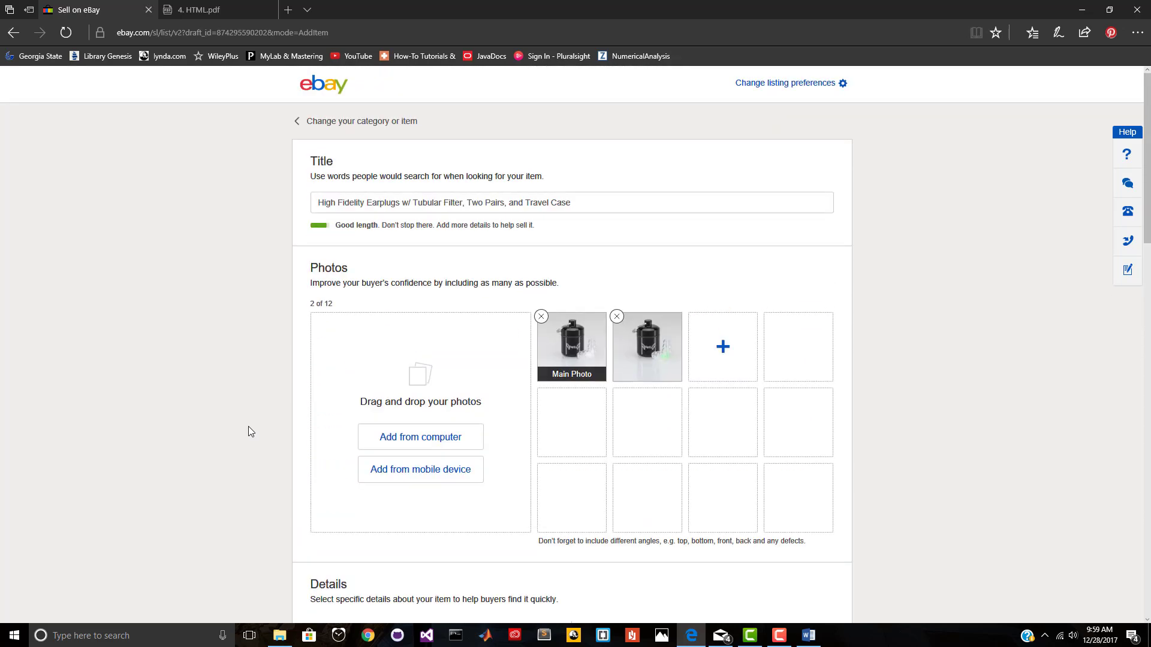
pyautogui.scroll(-8, 248, 431)
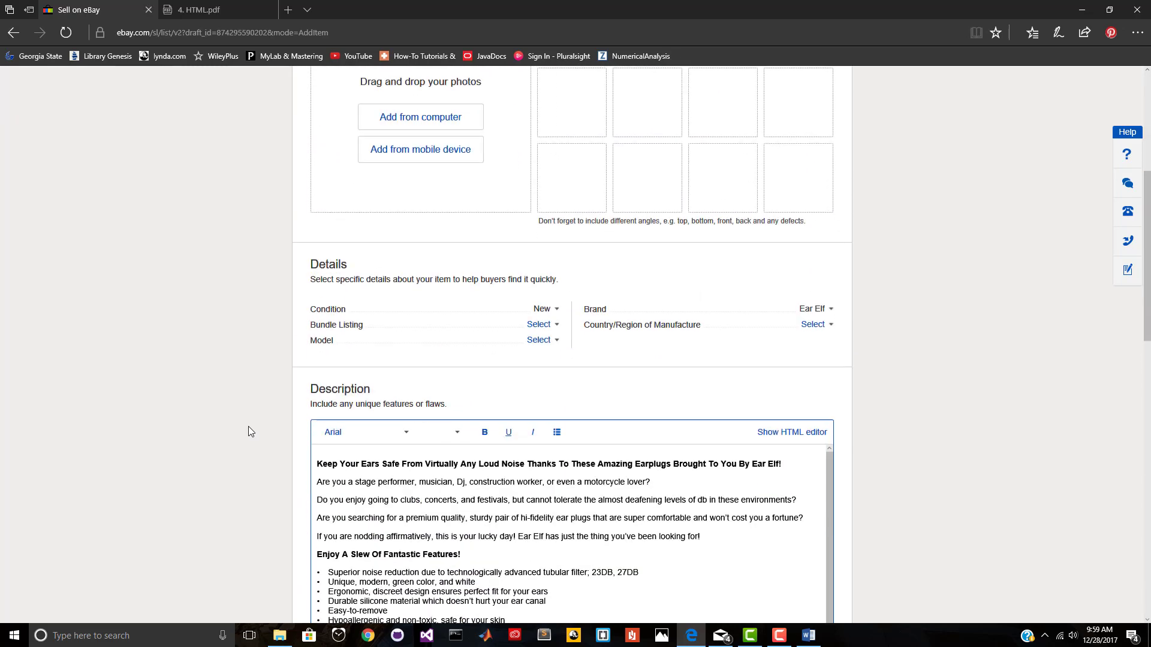
pyautogui.scroll(-3, 248, 432)
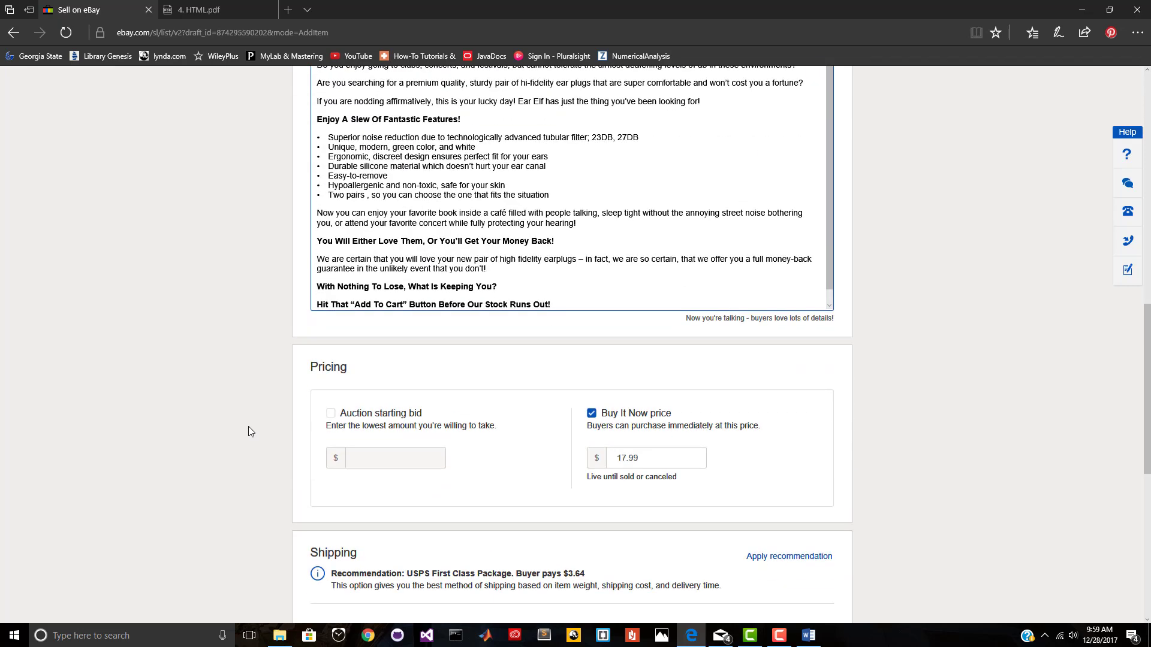
pyautogui.scroll(-6, 249, 431)
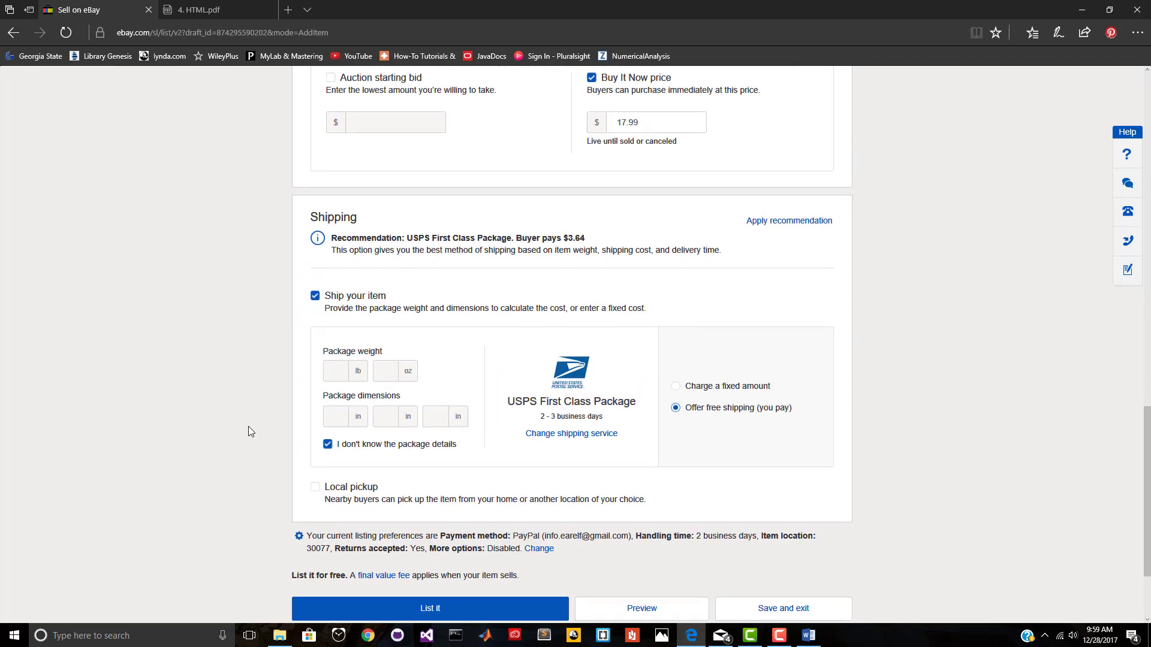
pyautogui.scroll(-2, 248, 432)
pyautogui.scroll(5, 421, 468)
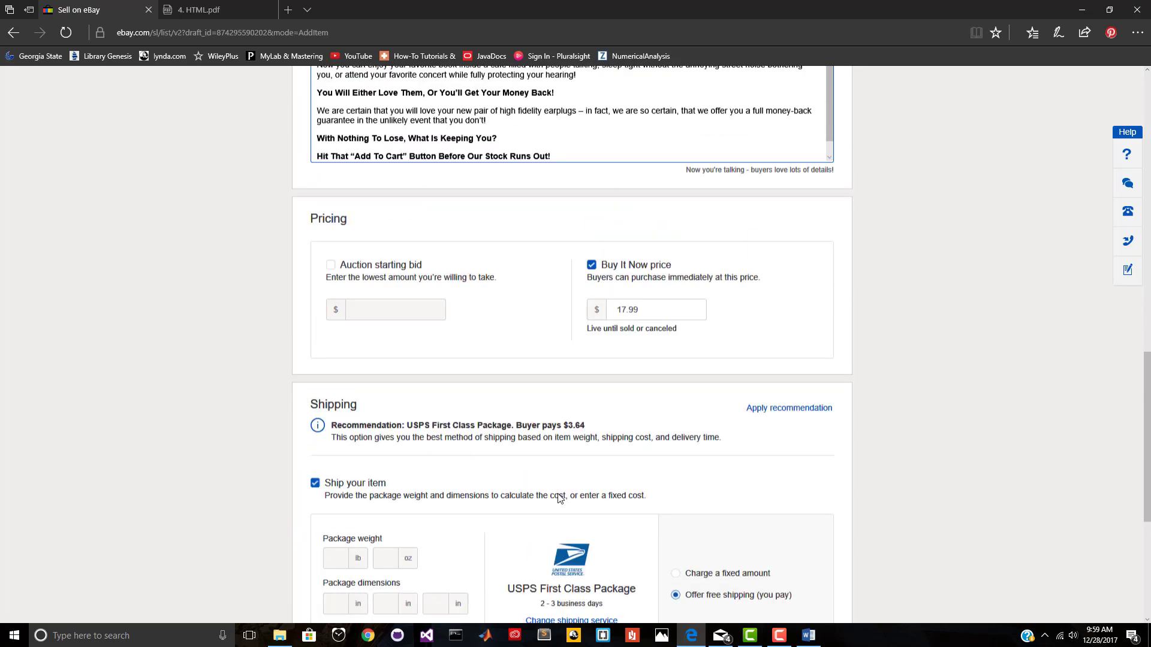
pyautogui.scroll(-5, 560, 498)
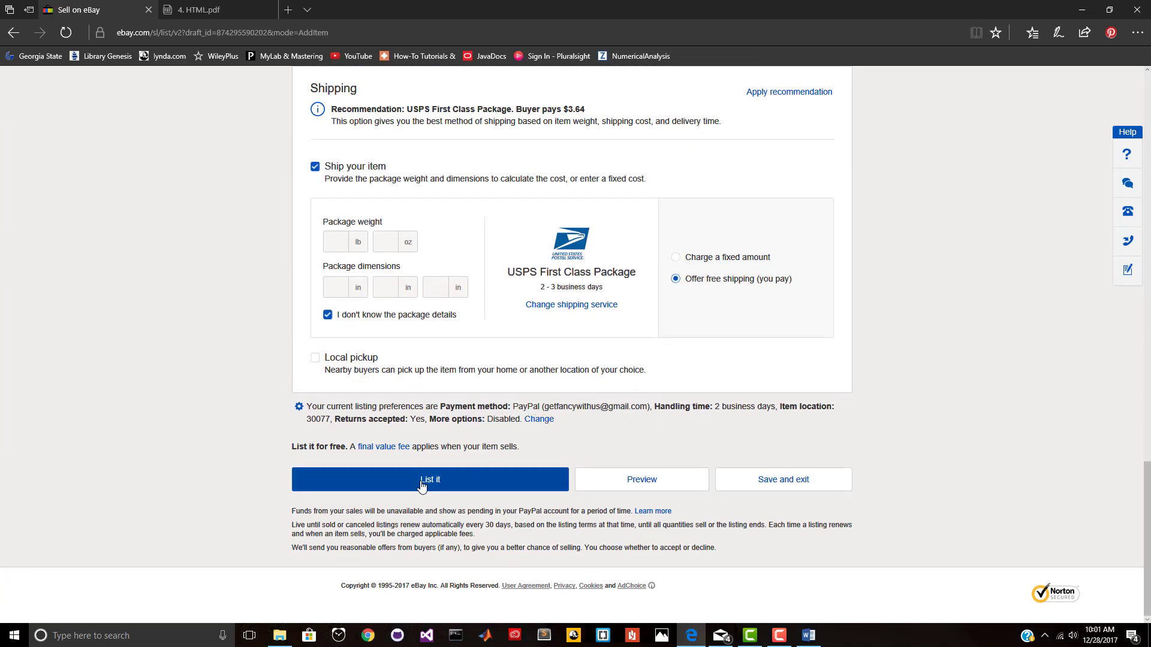
# - Publish the earplug listing and view the live item page
pyautogui.click(423, 481)
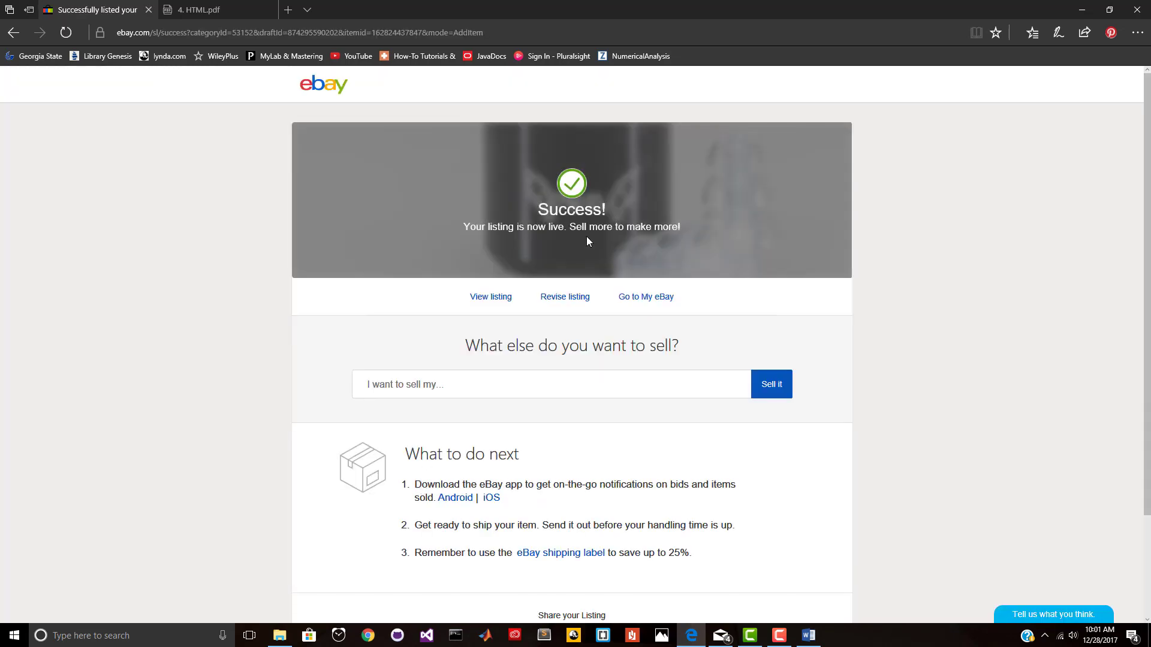
pyautogui.click(490, 299)
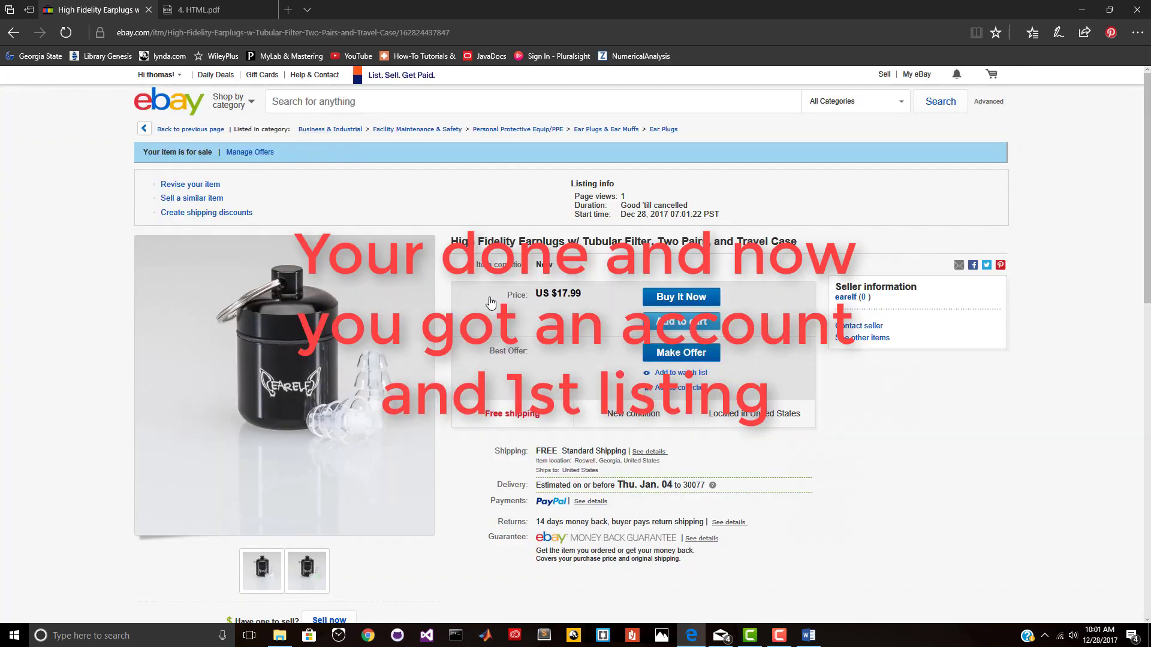
pyautogui.click(294, 573)
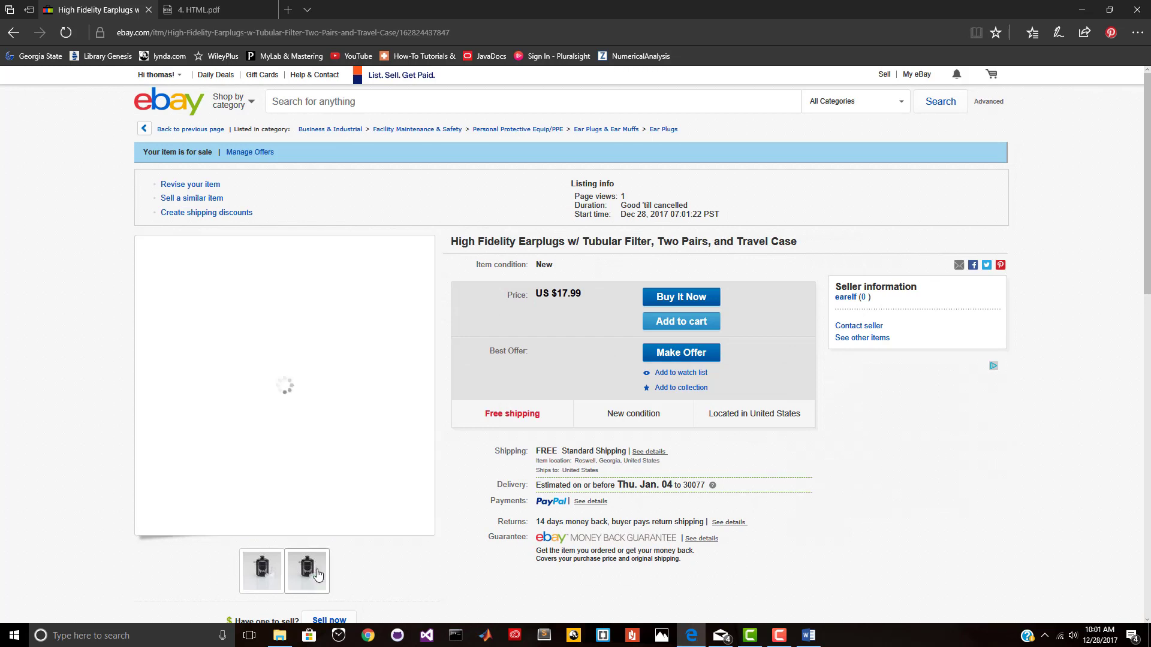
pyautogui.click(273, 573)
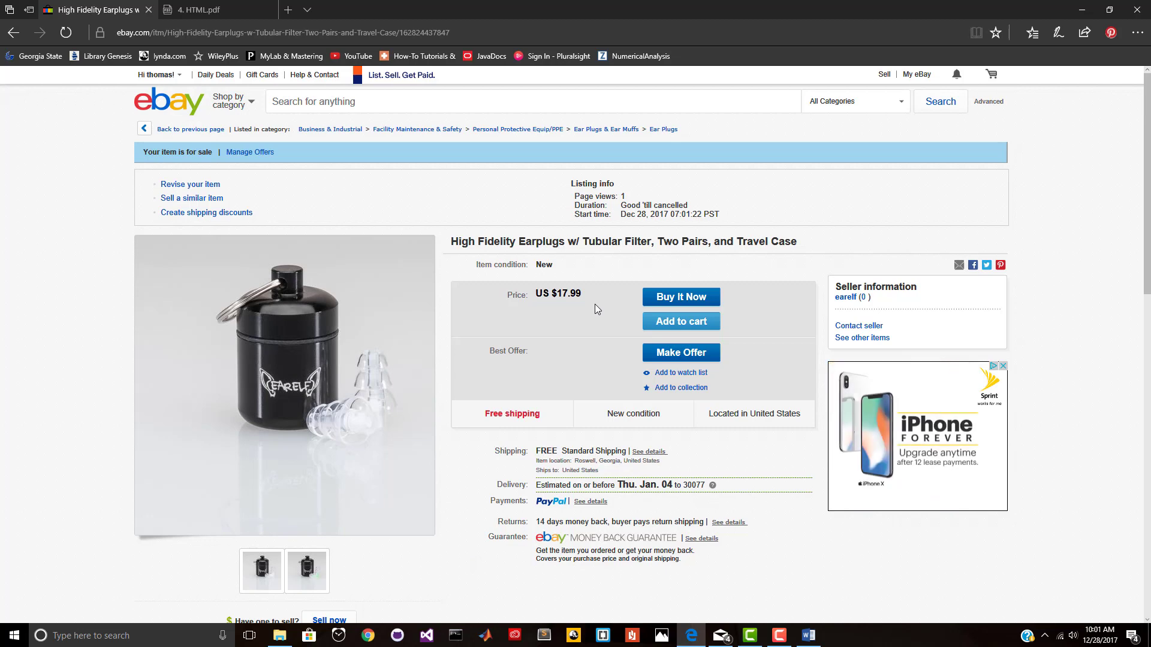
pyautogui.scroll(-2, 594, 305)
pyautogui.scroll(-4, 595, 304)
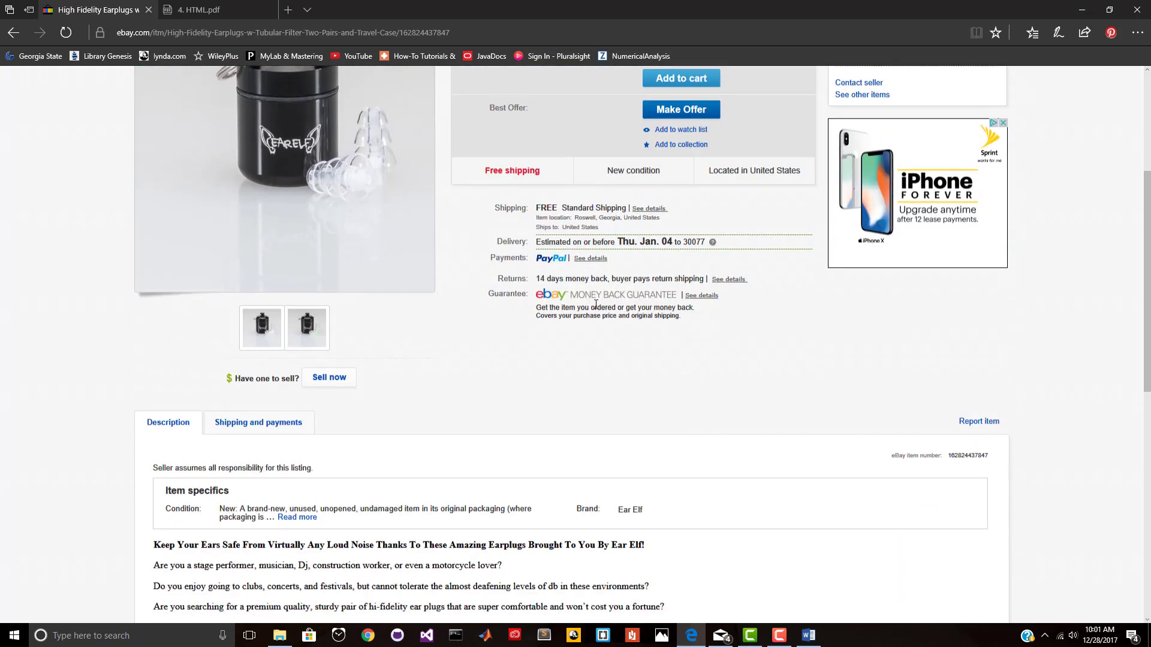
pyautogui.scroll(-4, 595, 305)
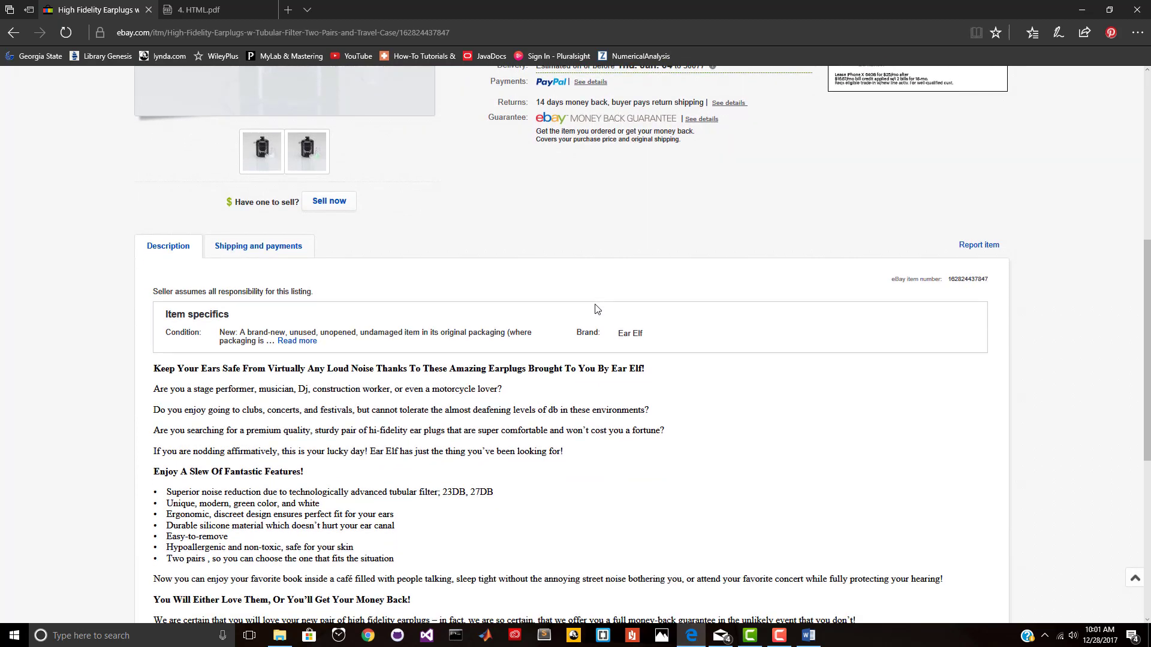
pyautogui.scroll(-2, 597, 309)
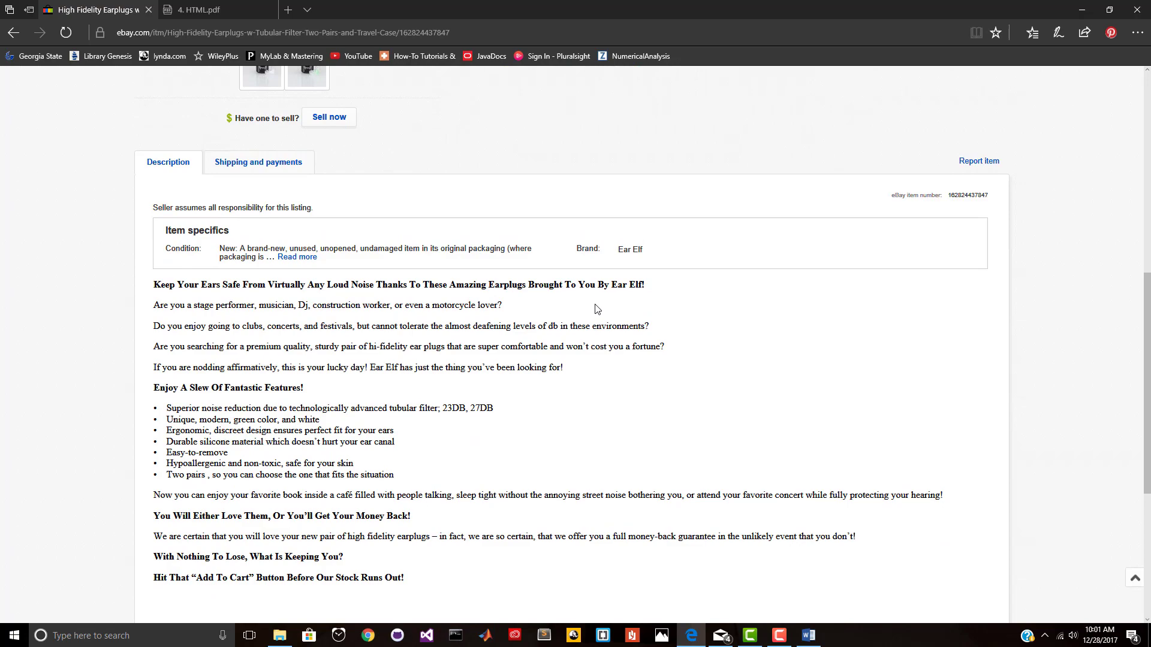
pyautogui.scroll(-7, 597, 309)
pyautogui.scroll(12, 597, 309)
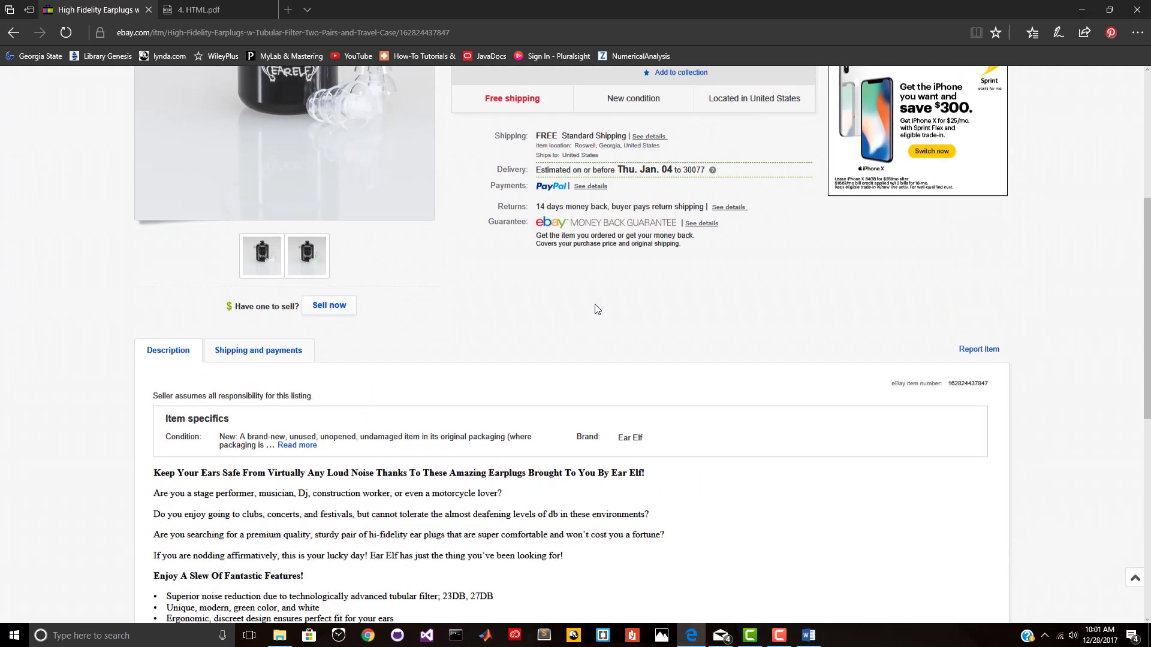
pyautogui.scroll(8, 597, 309)
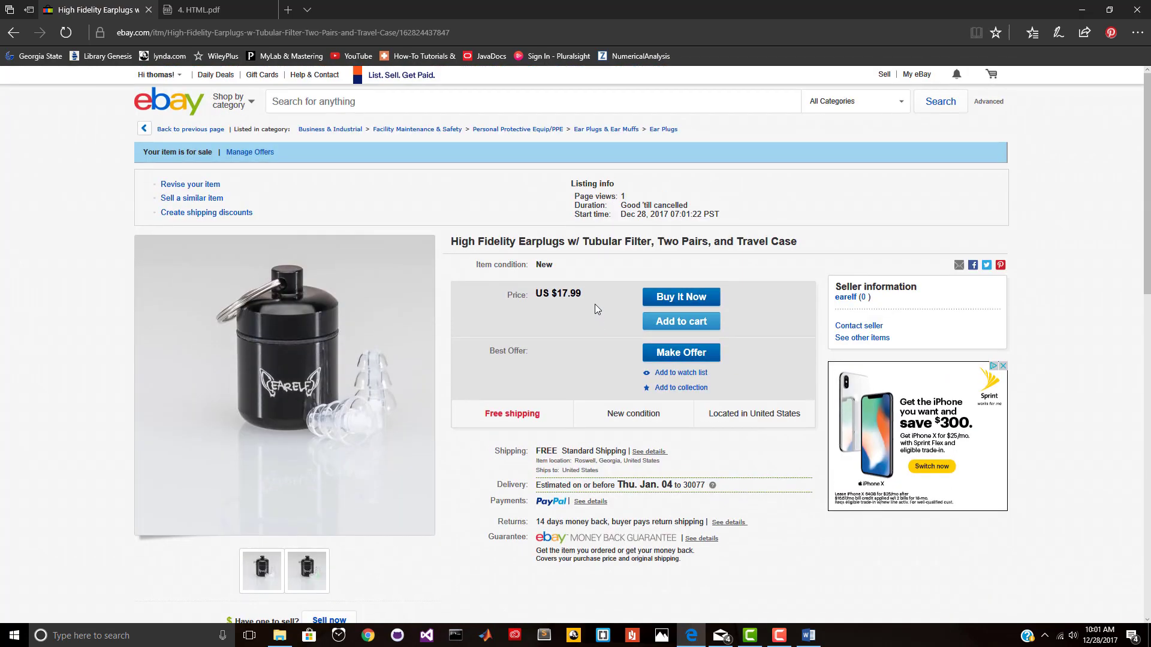